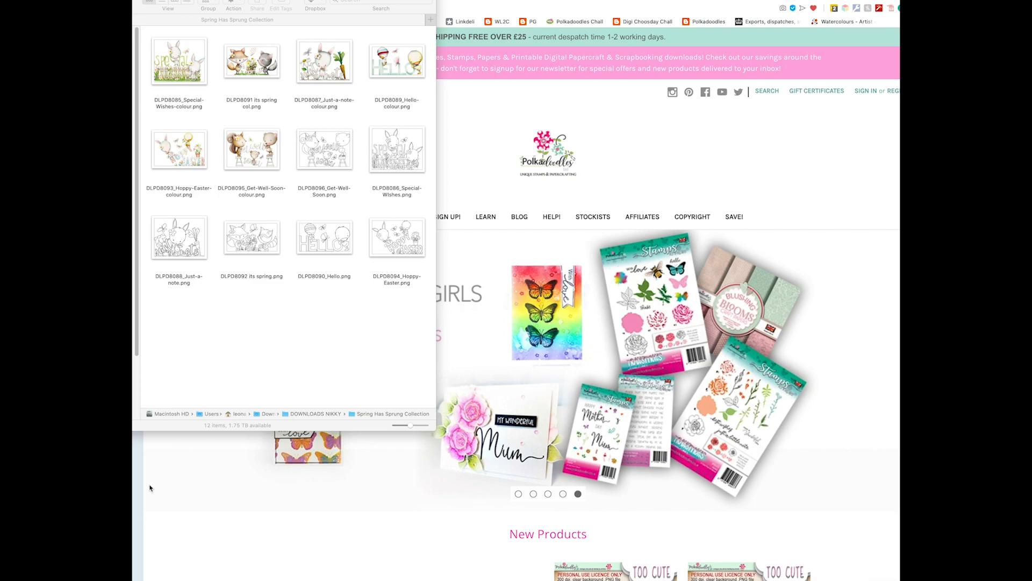
Reposition the Spring Has Sprung Collection folder window and widen it so all its image files fit in two rows
{"action": "left_click_drag", "start_coordinate": [299, 2], "coordinate": [303, 41]}
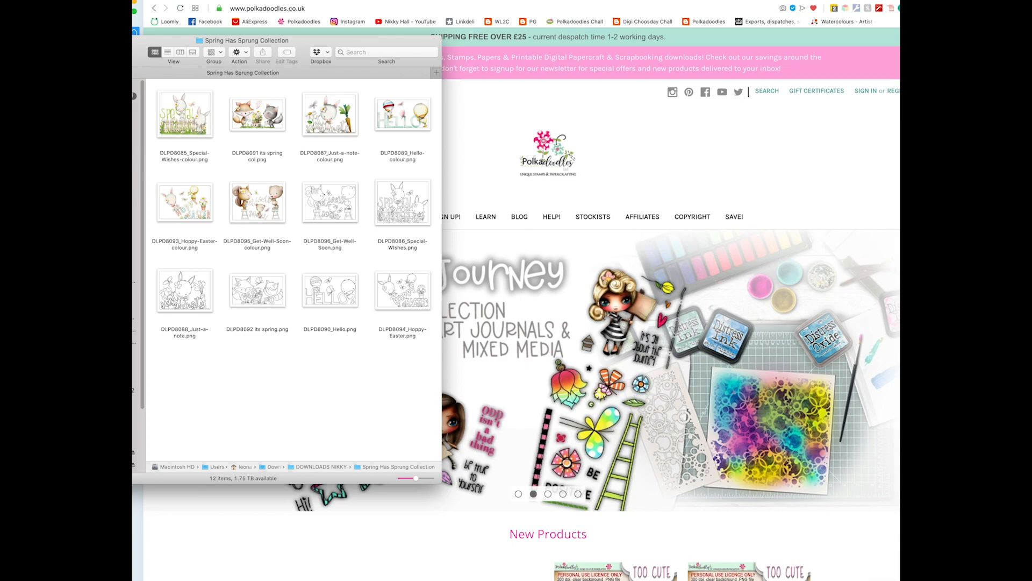
{"action": "left_click_drag", "start_coordinate": [139, 41], "coordinate": [137, 9]}
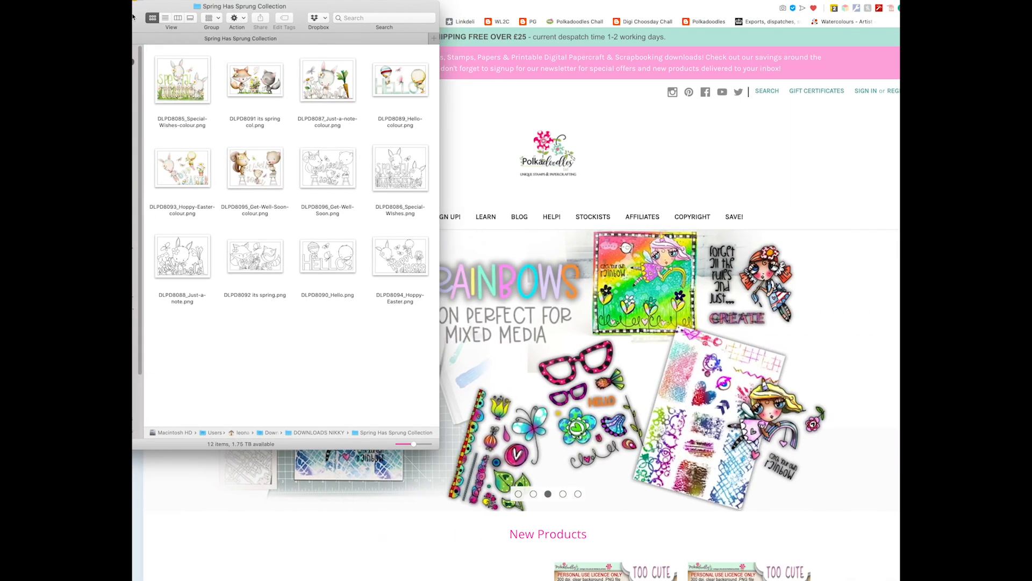
{"action": "left_click_drag", "start_coordinate": [438, 448], "coordinate": [898, 488]}
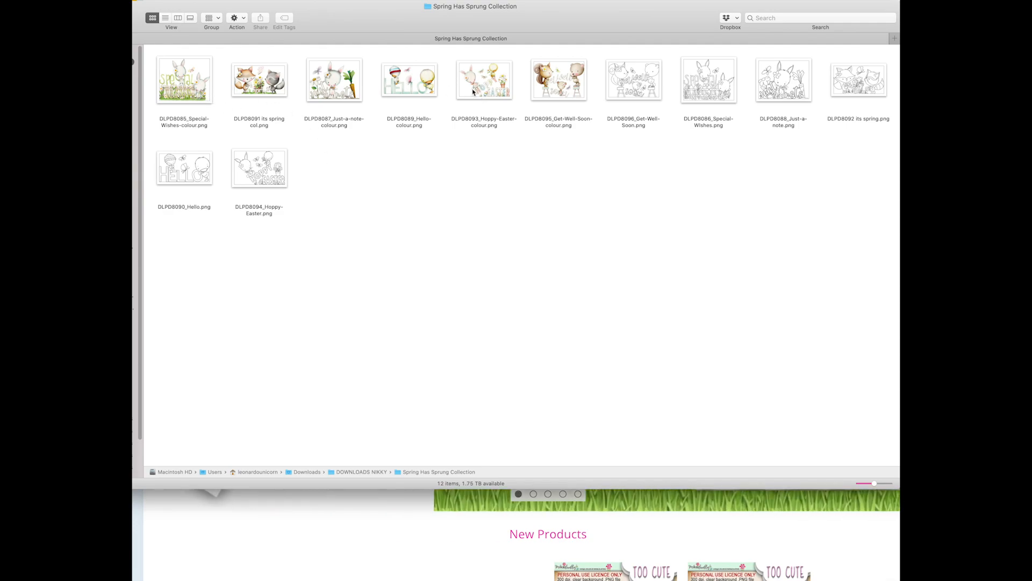
Insert DLPD8085_Special-Wishes-colour.png from the folder into the blank Word document, with the document window fitted on screen
{"action": "left_click", "coordinate": [188, 94]}
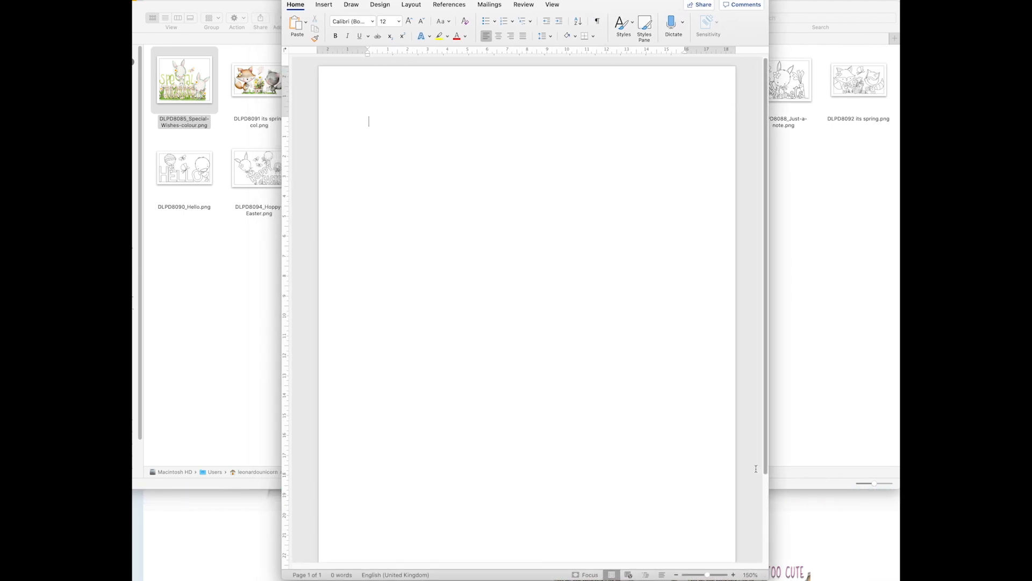
{"action": "left_click", "coordinate": [589, 5]}
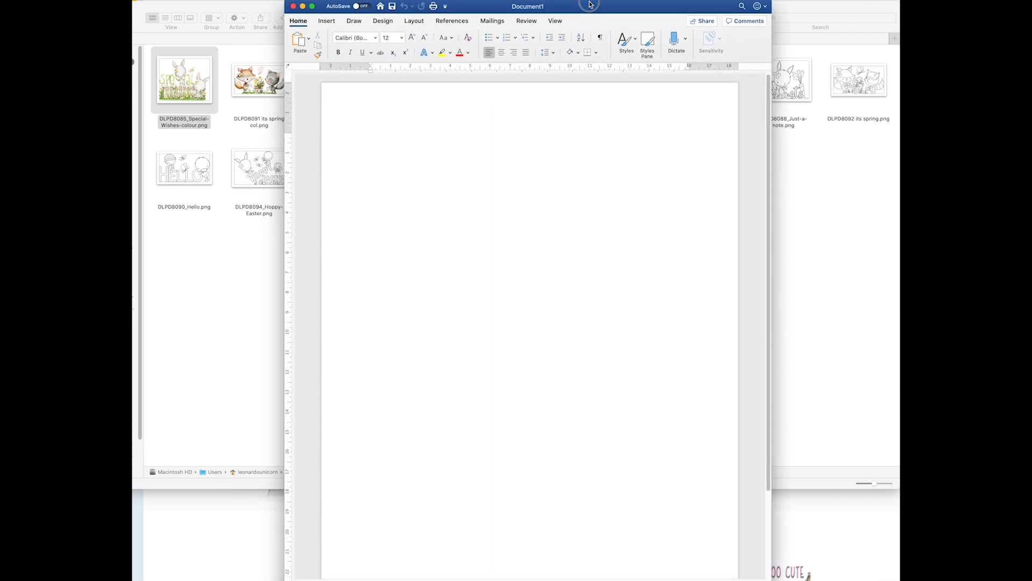
{"action": "left_click_drag", "start_coordinate": [589, 5], "coordinate": [587, 6]}
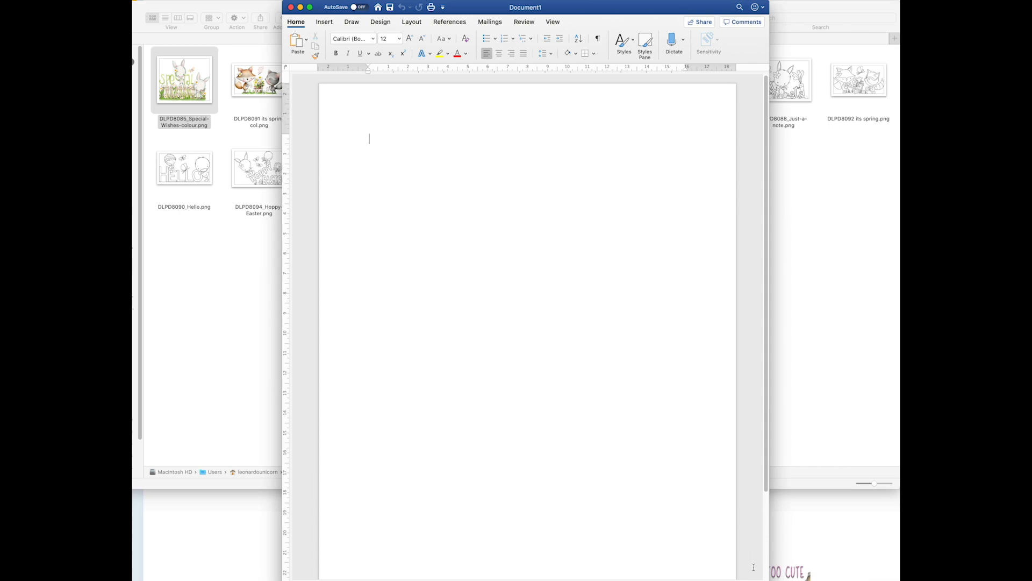
{"action": "left_click_drag", "start_coordinate": [768, 580], "coordinate": [761, 575]}
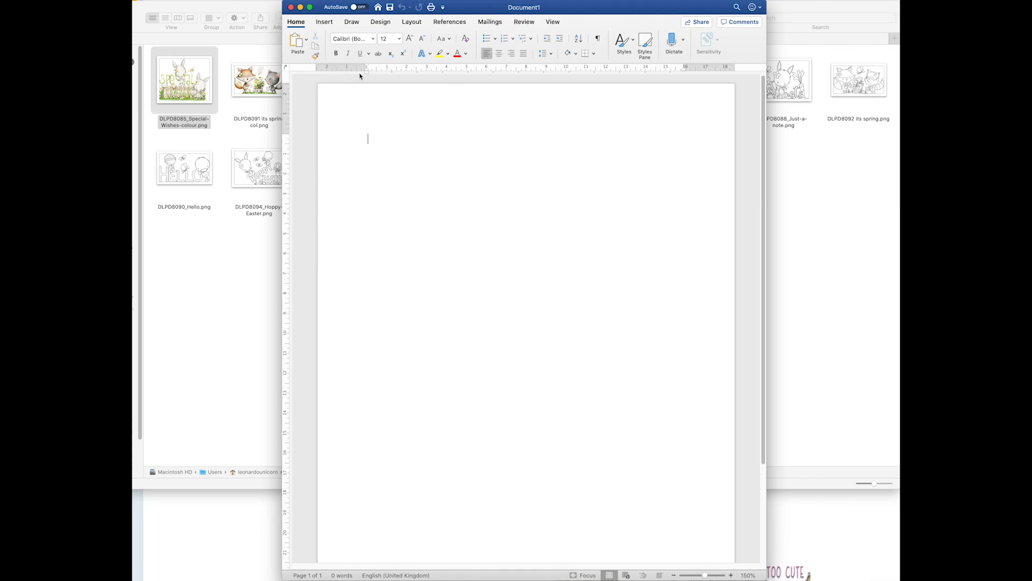
{"action": "left_click_drag", "start_coordinate": [205, 88], "coordinate": [447, 184]}
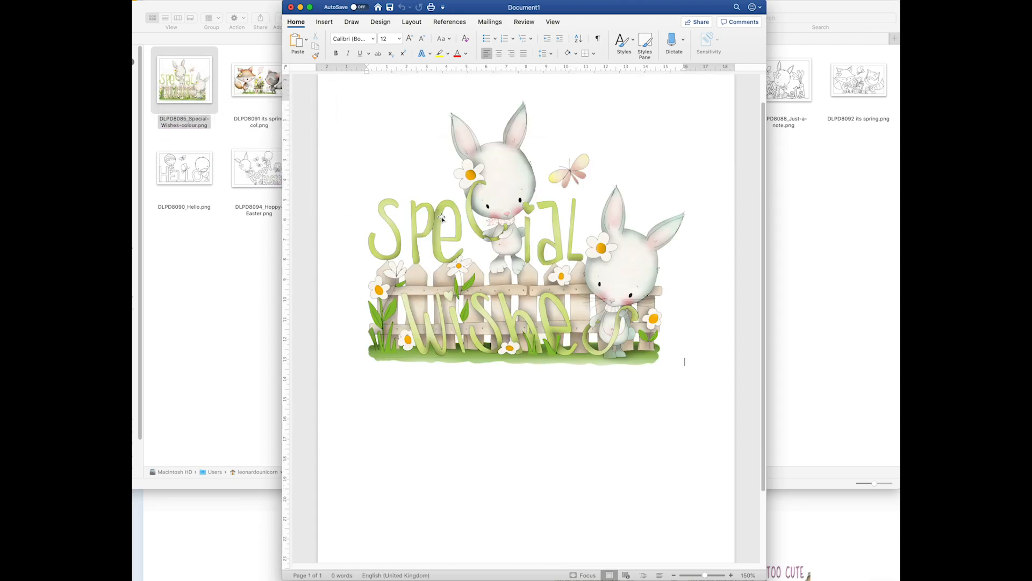
Shrink the Special Wishes picture proportionally to about three quarters of its inserted width
{"action": "left_click", "coordinate": [475, 211]}
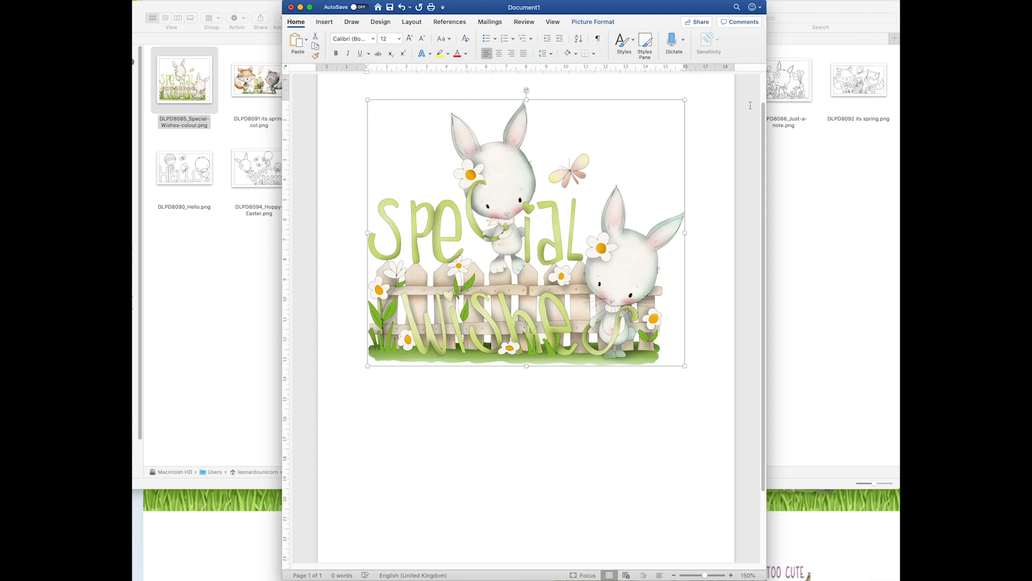
{"action": "scroll", "coordinate": [756, 76], "scroll_direction": "up", "scroll_amount": 2}
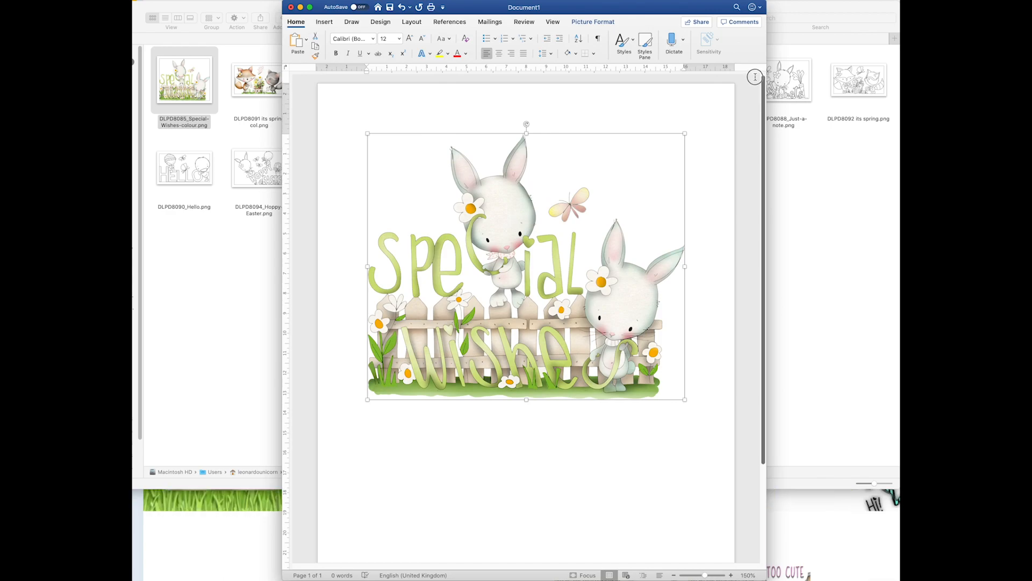
{"action": "left_click_drag", "start_coordinate": [684, 134], "coordinate": [591, 195]}
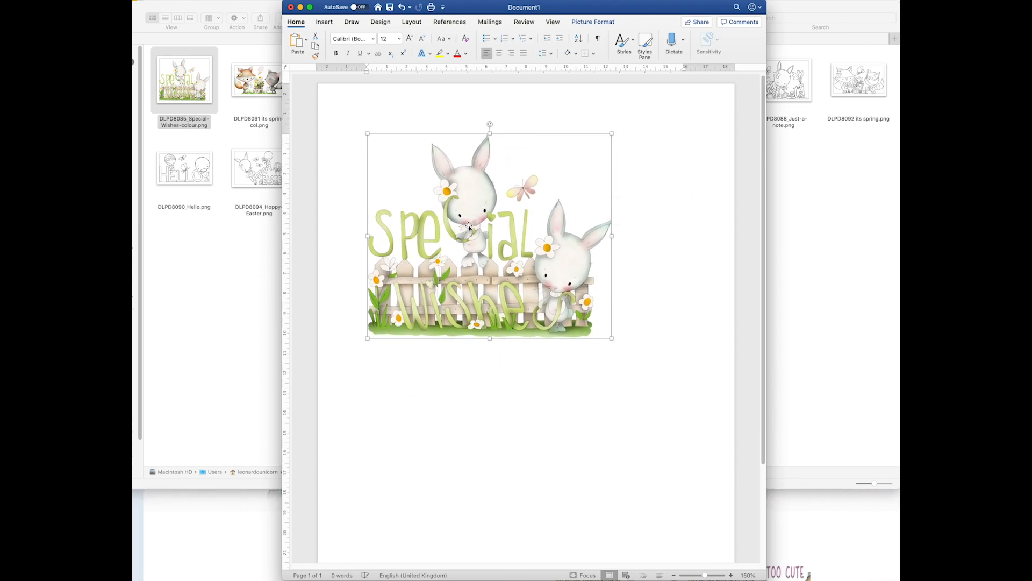
Set the document's paper size to 8 1/2x11 in the page setup
{"action": "left_click", "coordinate": [662, 173]}
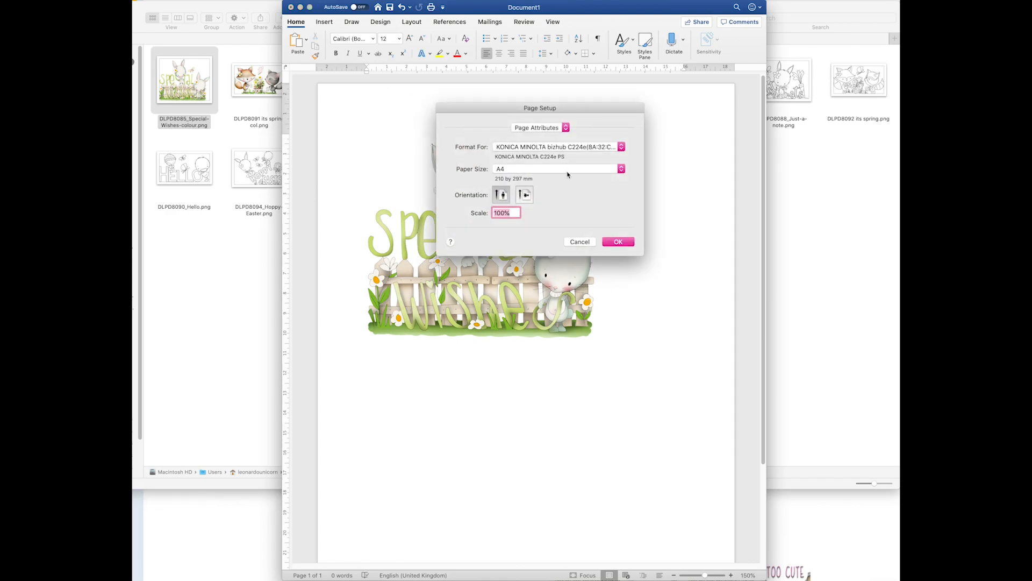
{"action": "left_click", "coordinate": [565, 172]}
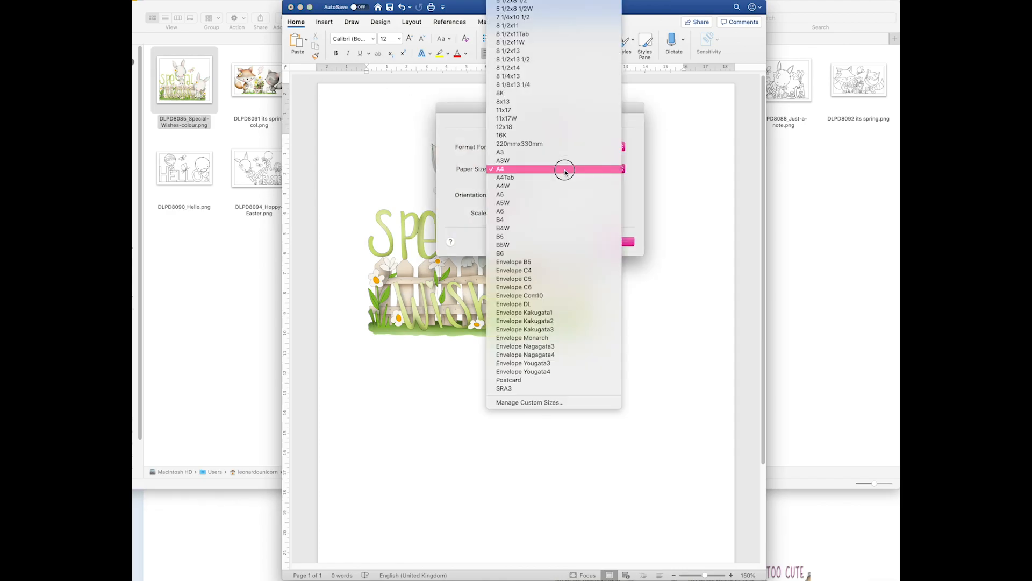
{"action": "left_click", "coordinate": [568, 27]}
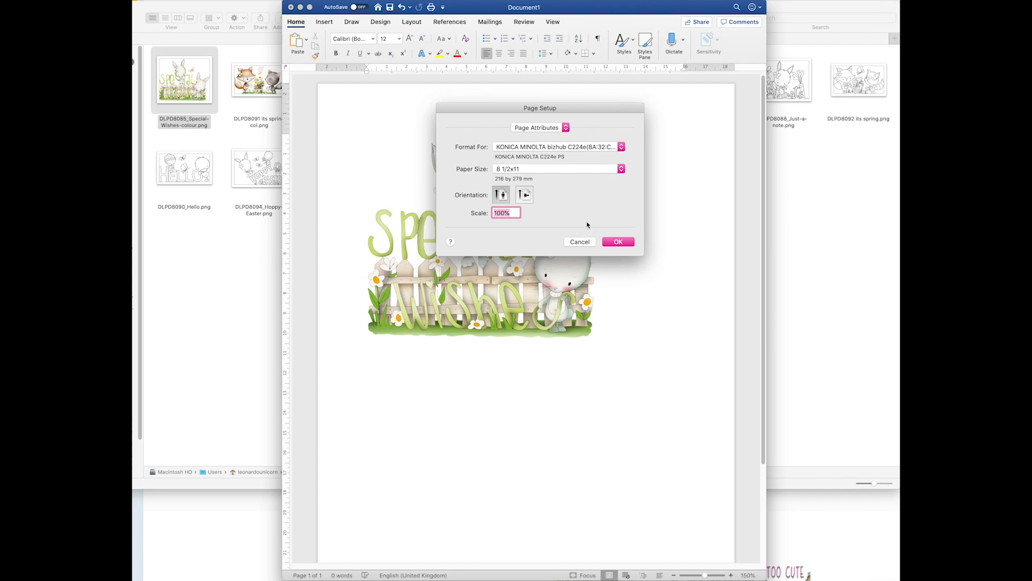
{"action": "left_click", "coordinate": [618, 242]}
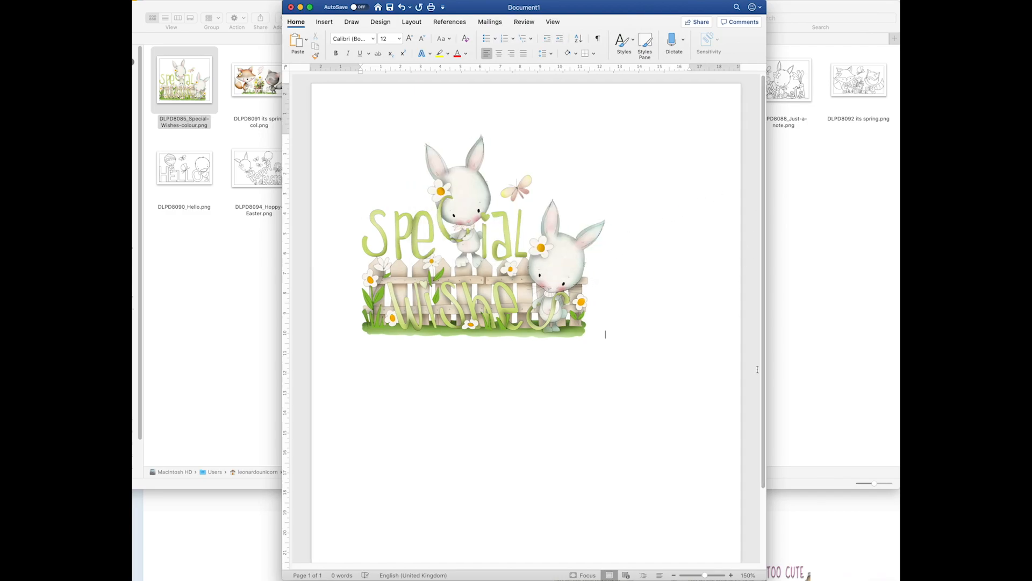
Reduce the Special Wishes picture proportionally to about 7.5 cm wide, with the whole page in view
{"action": "left_click_drag", "start_coordinate": [704, 576], "coordinate": [705, 574]}
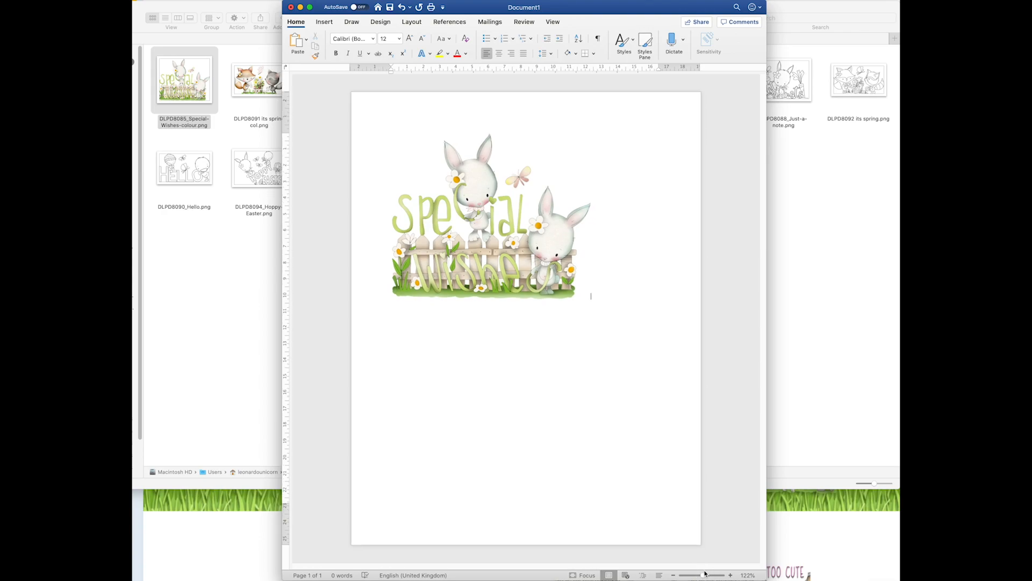
{"action": "left_click", "coordinate": [498, 246]}
{"action": "left_click_drag", "start_coordinate": [486, 237], "coordinate": [515, 253]}
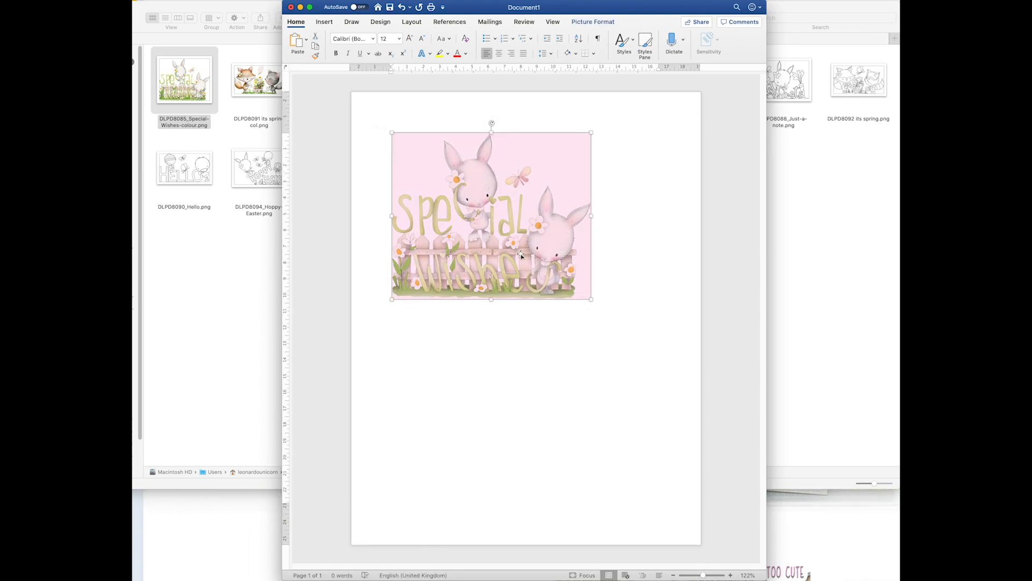
{"action": "mouse_move", "coordinate": [592, 299]}
{"action": "left_mouse_down"}
{"action": "mouse_move", "coordinate": [586, 286]}
{"action": "mouse_move", "coordinate": [589, 298]}
{"action": "left_mouse_up"}
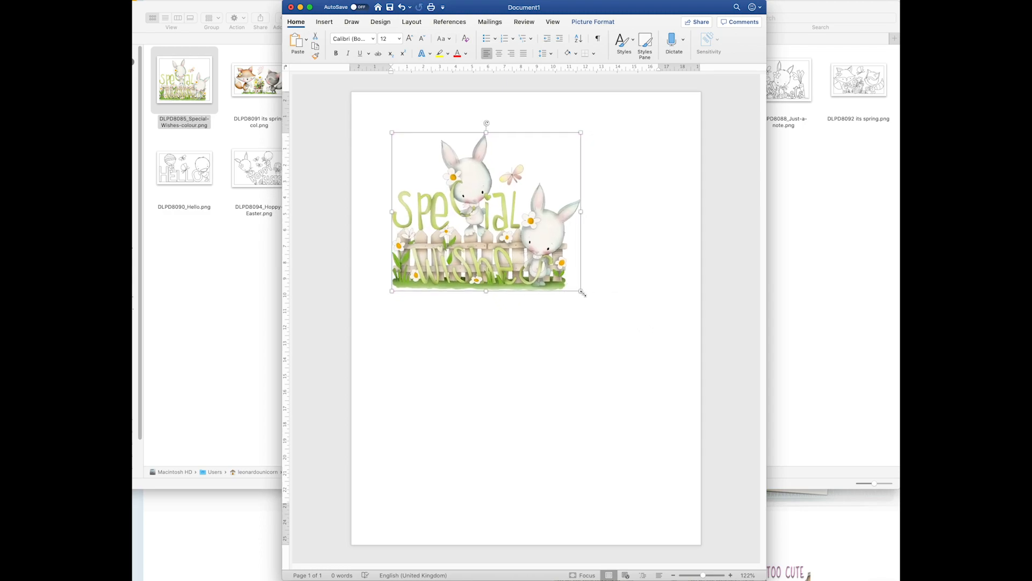
{"action": "left_click_drag", "start_coordinate": [580, 291], "coordinate": [459, 237]}
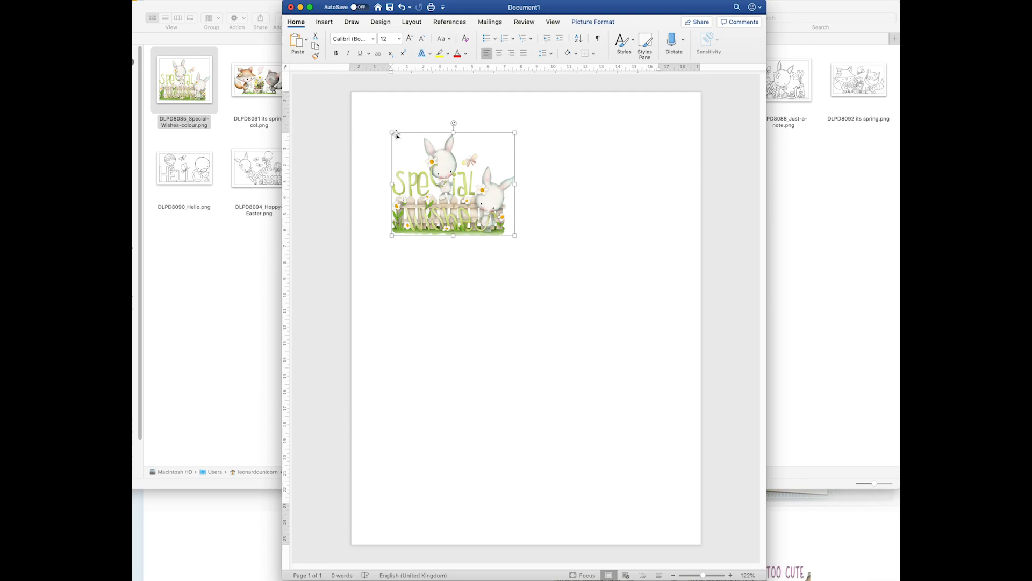
Try to move the Special Wishes picture freely into the page's left and top margins
{"action": "left_click_drag", "start_coordinate": [424, 139], "coordinate": [330, 147]}
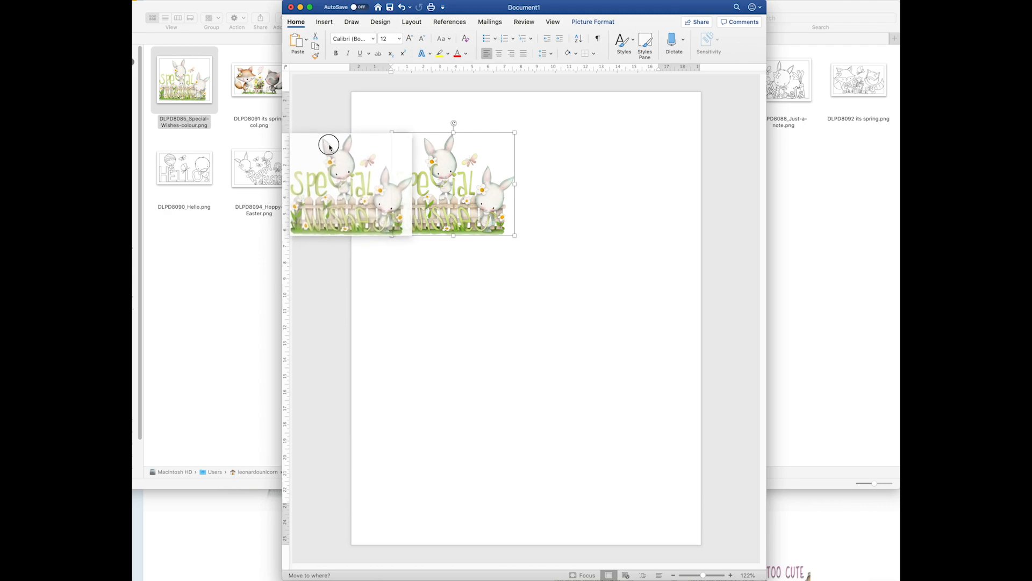
{"action": "left_click_drag", "start_coordinate": [330, 146], "coordinate": [325, 199]}
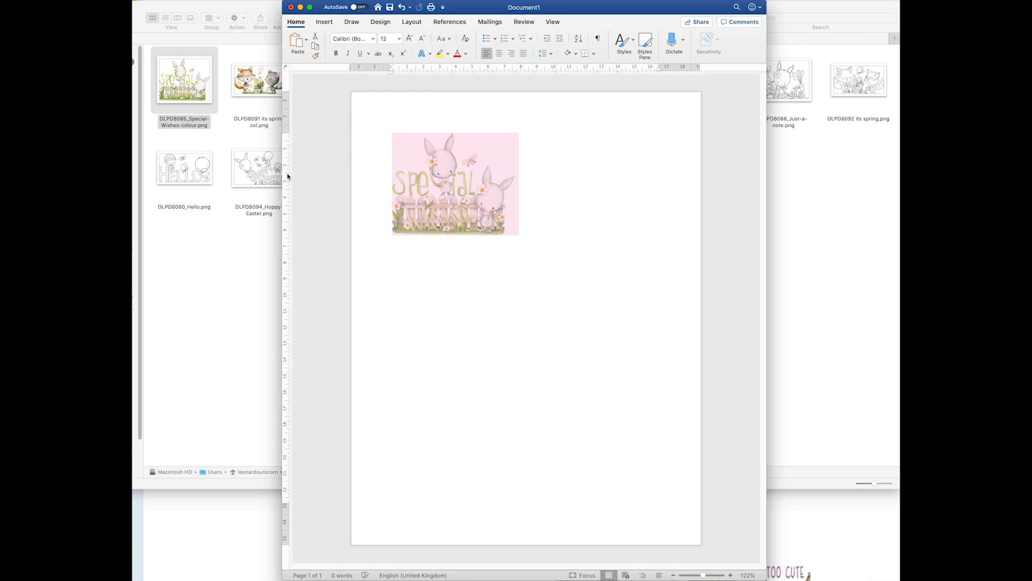
{"action": "left_click", "coordinate": [479, 174]}
{"action": "left_click_drag", "start_coordinate": [480, 176], "coordinate": [477, 120]}
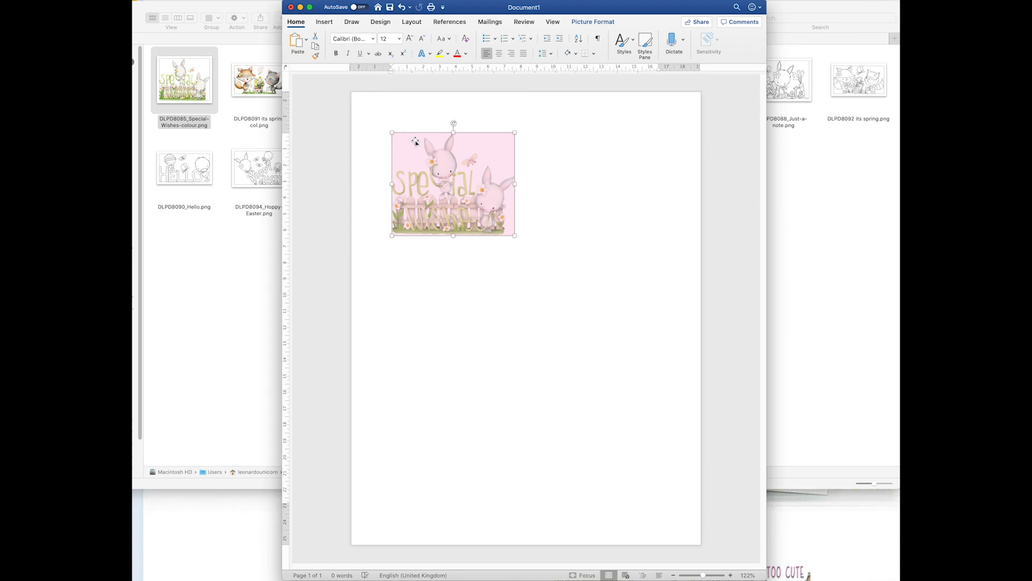
{"action": "left_click_drag", "start_coordinate": [428, 169], "coordinate": [428, 109]}
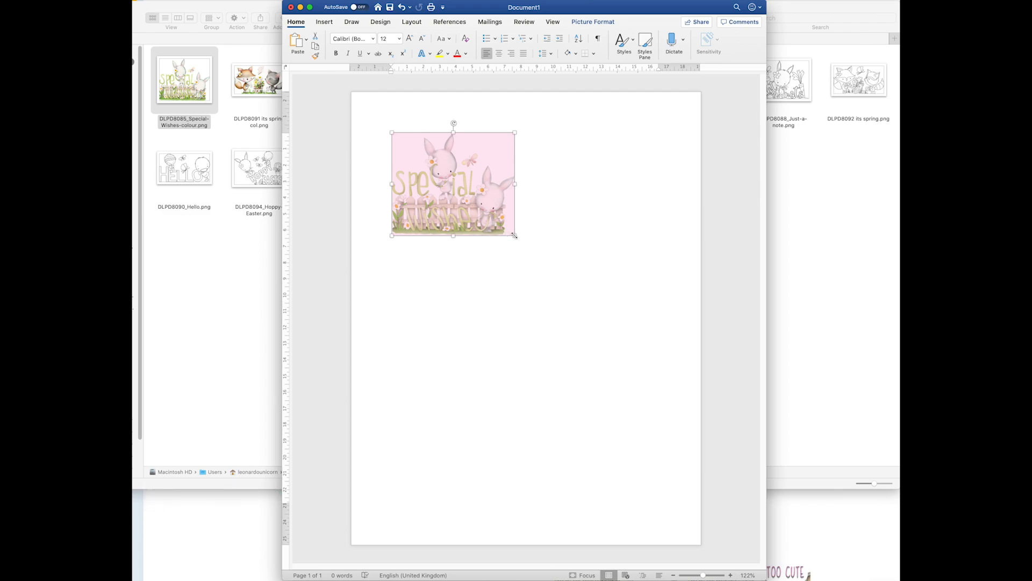
Enlarge the Special Wishes picture proportionally to about 10 cm wide and 8.4 cm high
{"action": "left_click_drag", "start_coordinate": [514, 235], "coordinate": [554, 260]}
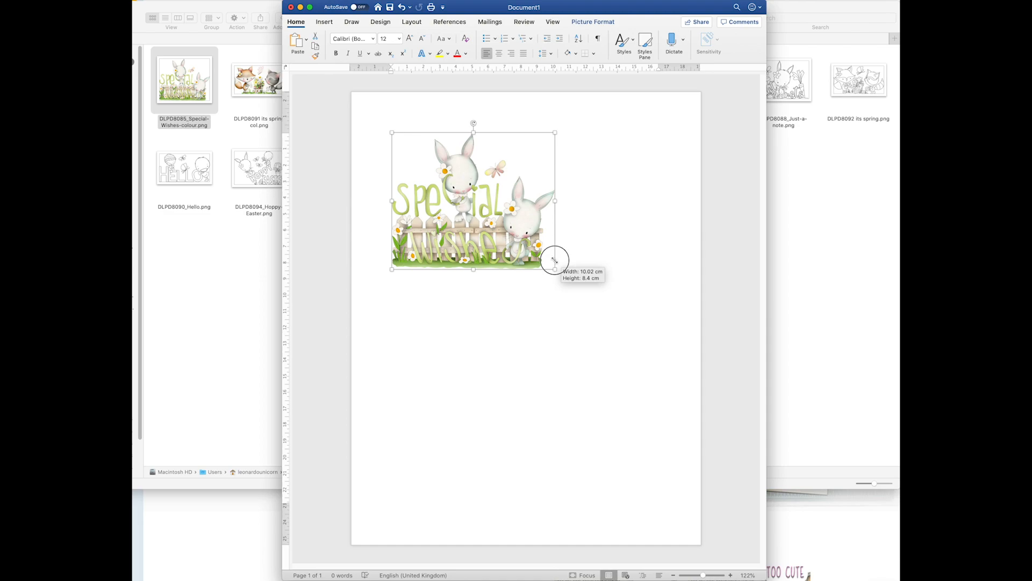
{"action": "left_click_drag", "start_coordinate": [555, 260], "coordinate": [555, 260]}
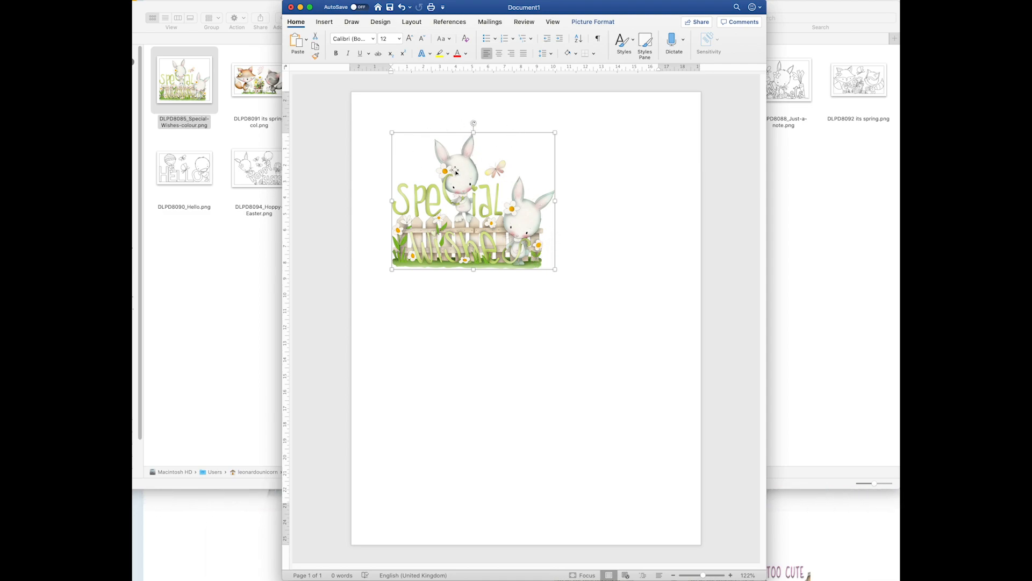
{"action": "right_click", "coordinate": [503, 219]}
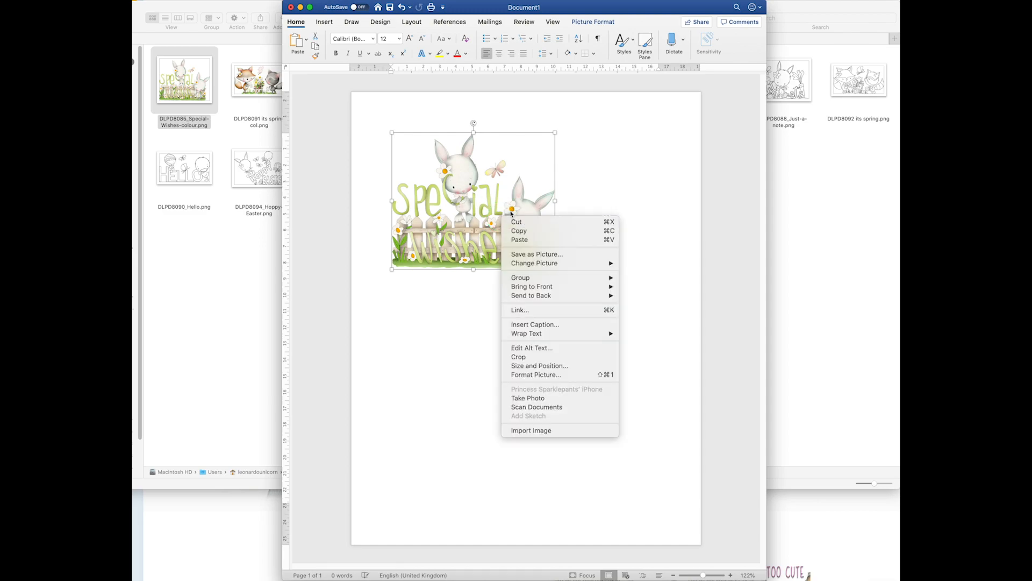
{"action": "left_click", "coordinate": [479, 125]}
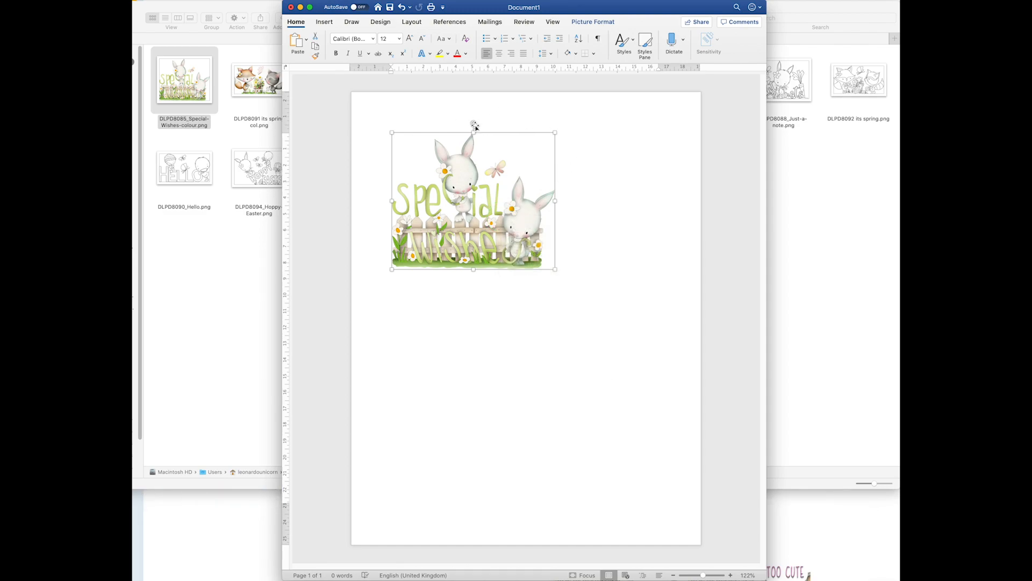
{"action": "left_click_drag", "start_coordinate": [475, 125], "coordinate": [476, 155]}
Open the crop settings for the Special Wishes picture and set its crop width to 5 cm
{"action": "right_click", "coordinate": [509, 192]}
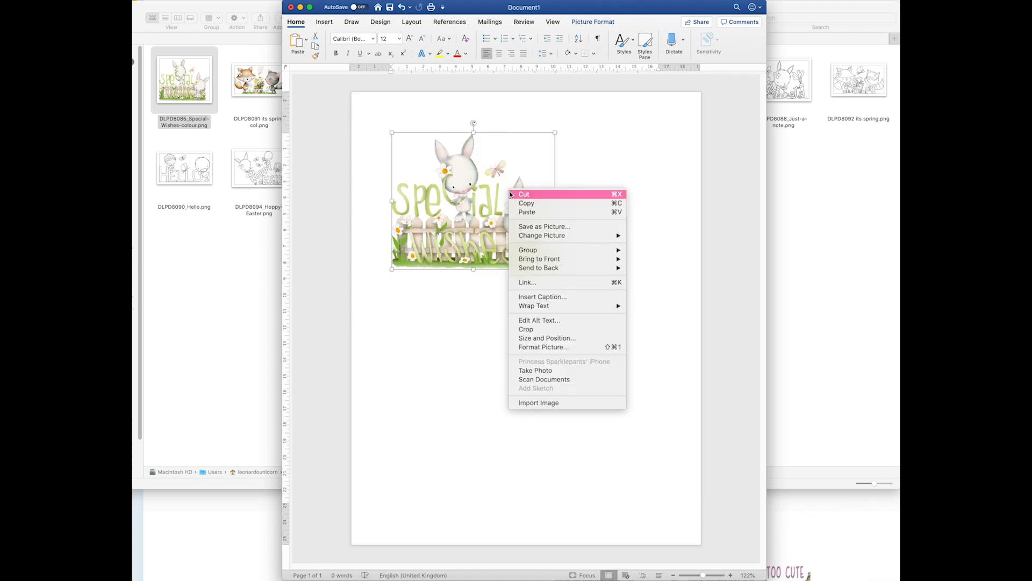
{"action": "left_click", "coordinate": [540, 348]}
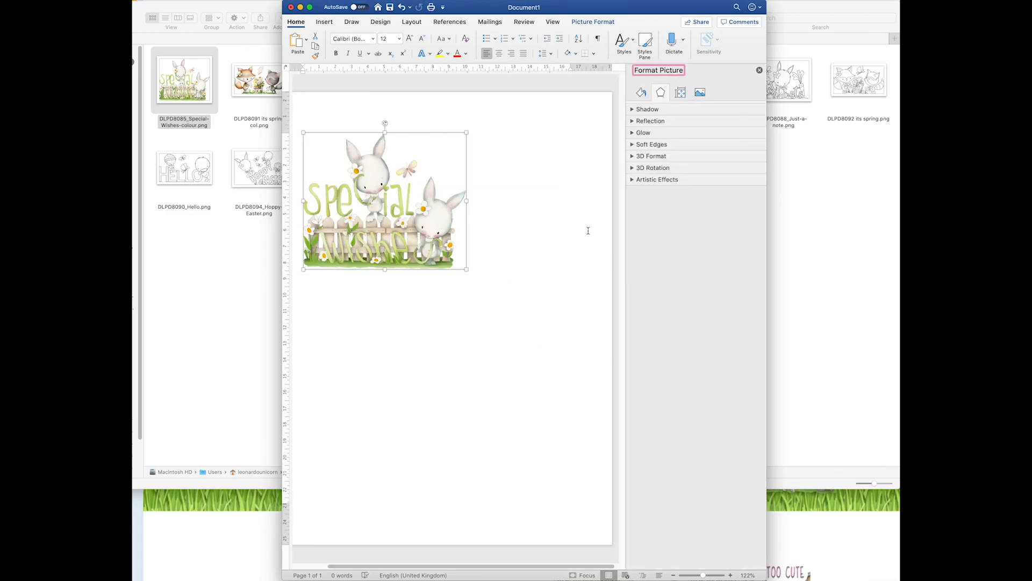
{"action": "left_click", "coordinate": [681, 93]}
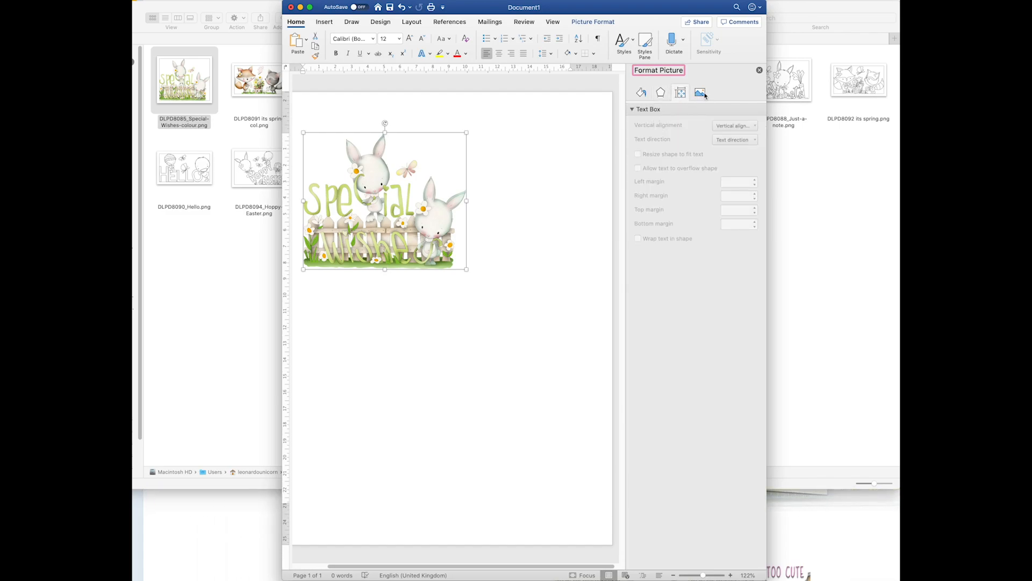
{"action": "left_click", "coordinate": [698, 95]}
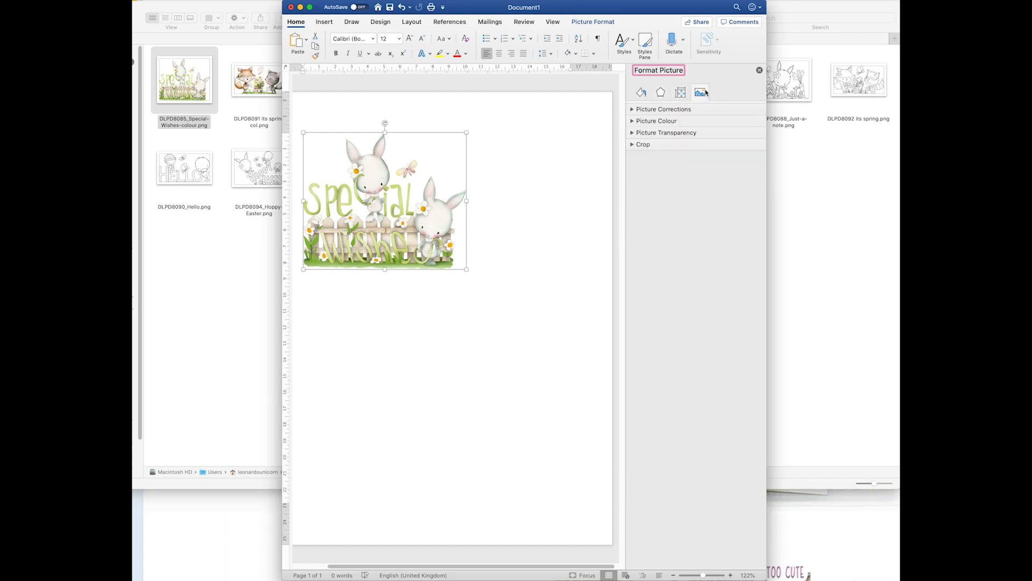
{"action": "left_click", "coordinate": [632, 143]}
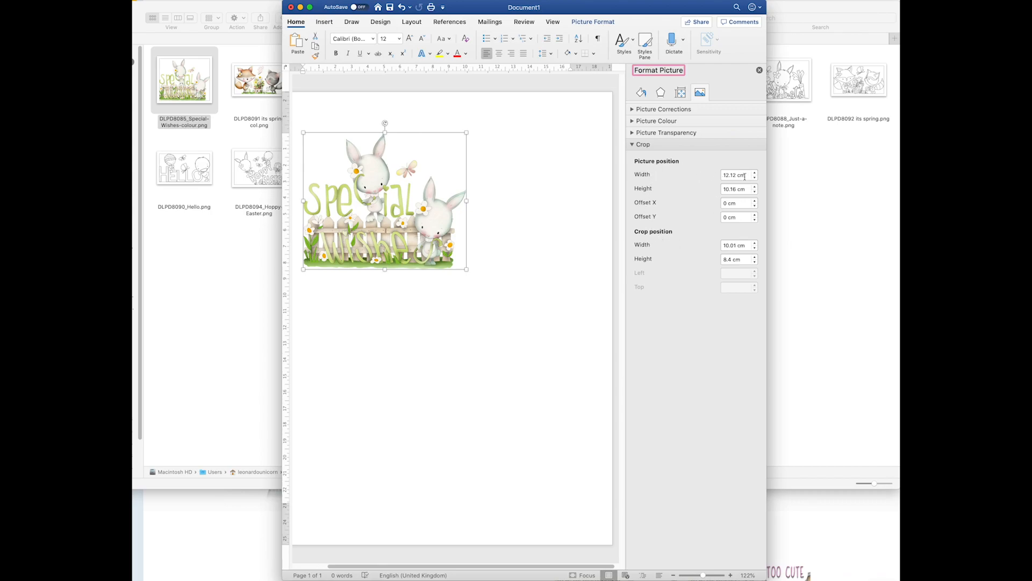
{"action": "left_click_drag", "start_coordinate": [407, 192], "coordinate": [470, 195]}
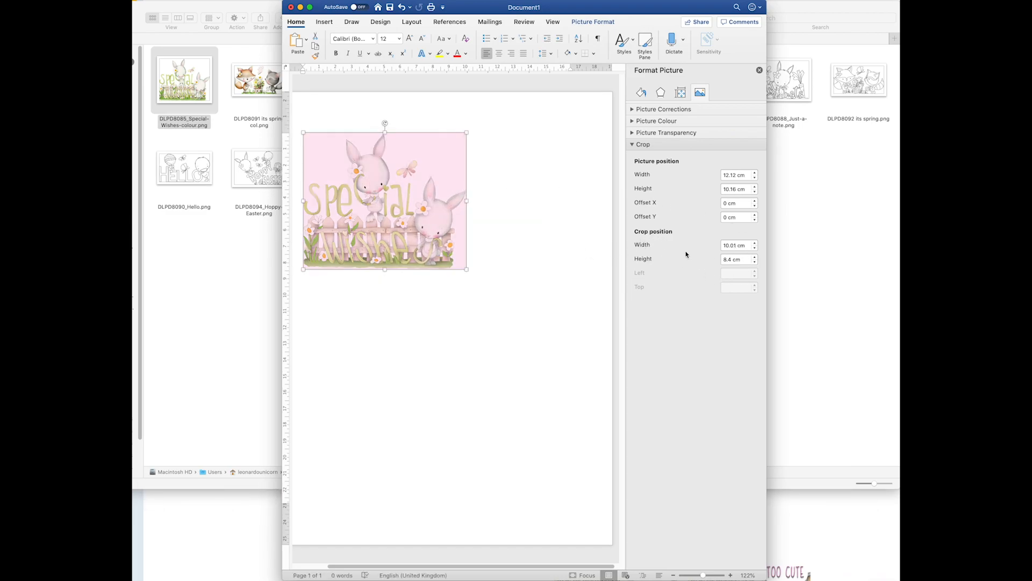
{"action": "left_click", "coordinate": [749, 247]}
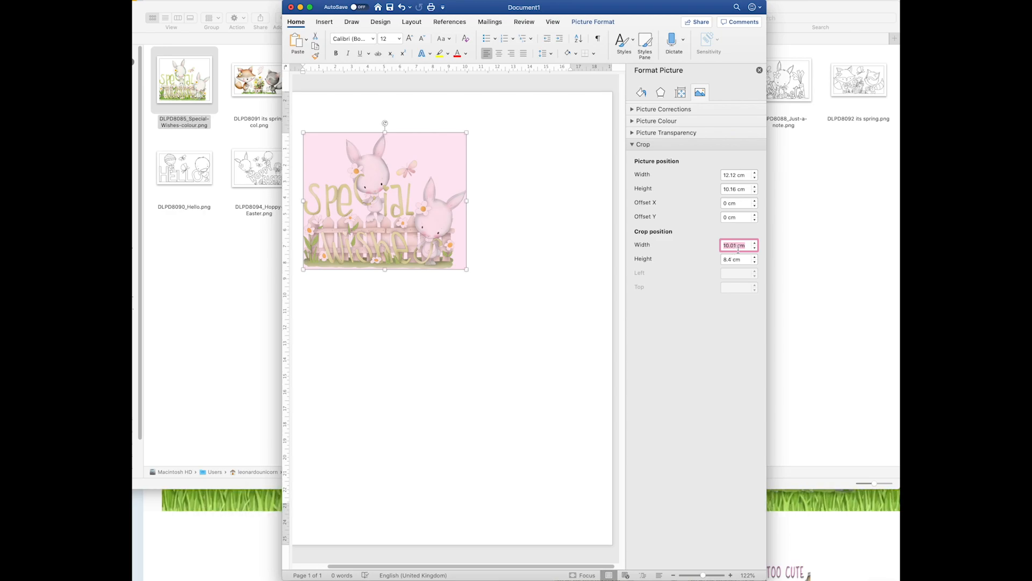
{"action": "type", "text": "5"}
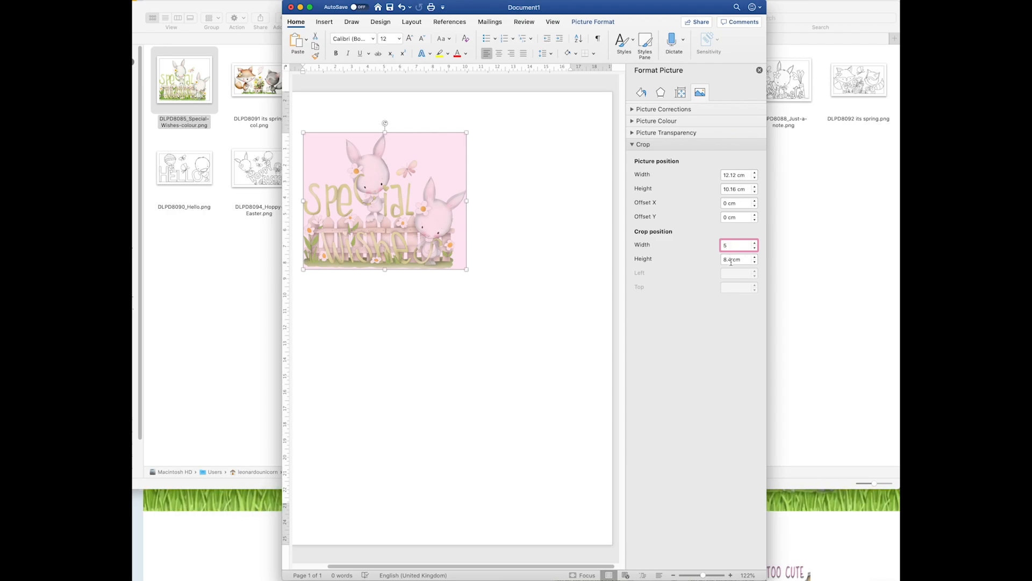
{"action": "left_click", "coordinate": [742, 260]}
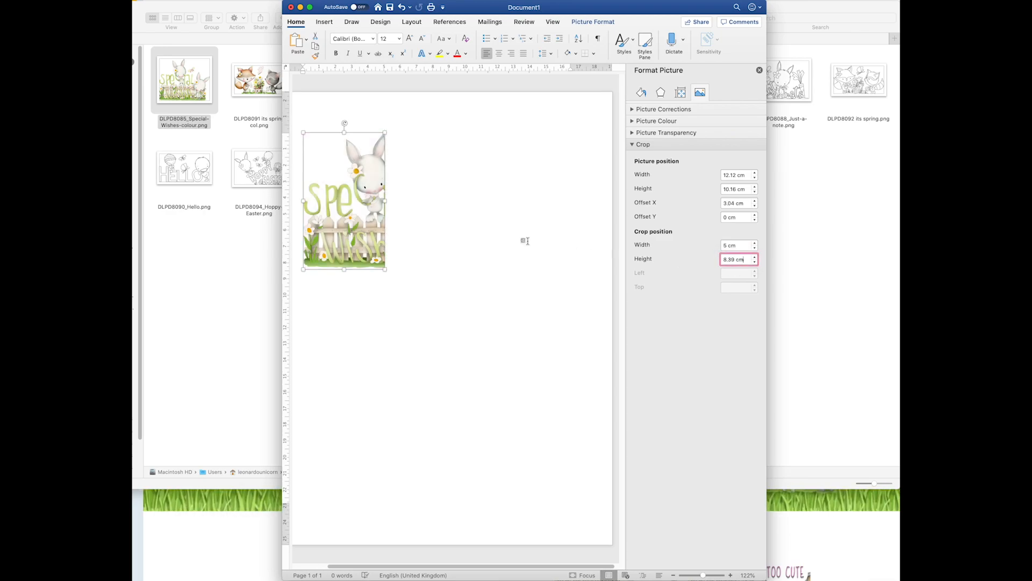
Enlarge the cropped picture proportionally to about 5.8 cm wide and 9.8 cm high, and set its crop height to 4 cm
{"action": "left_click_drag", "start_coordinate": [304, 269], "coordinate": [334, 291]}
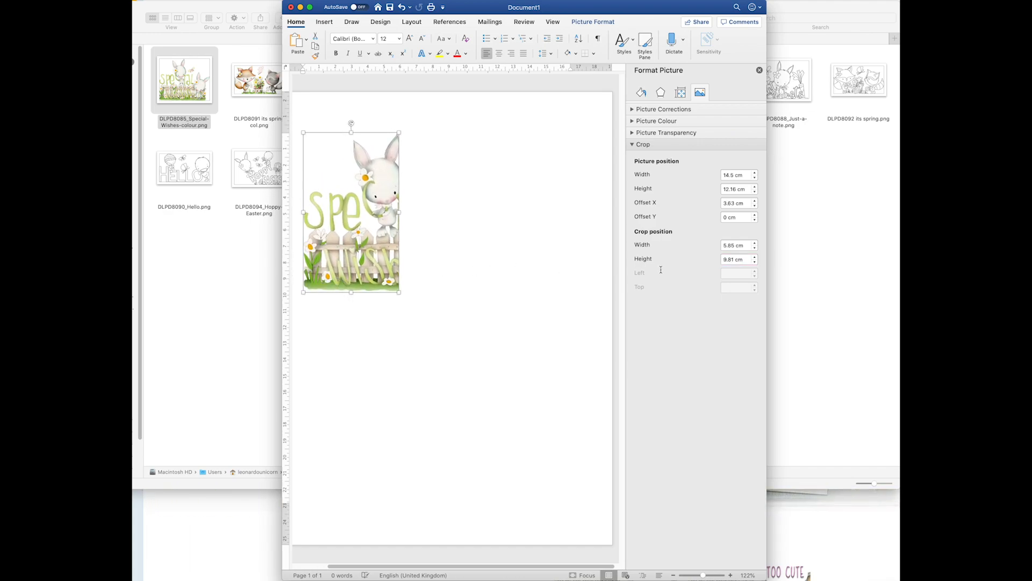
{"action": "left_click_drag", "start_coordinate": [743, 262], "coordinate": [719, 262]}
{"action": "type", "text": "4"}
{"action": "left_click", "coordinate": [744, 245]}
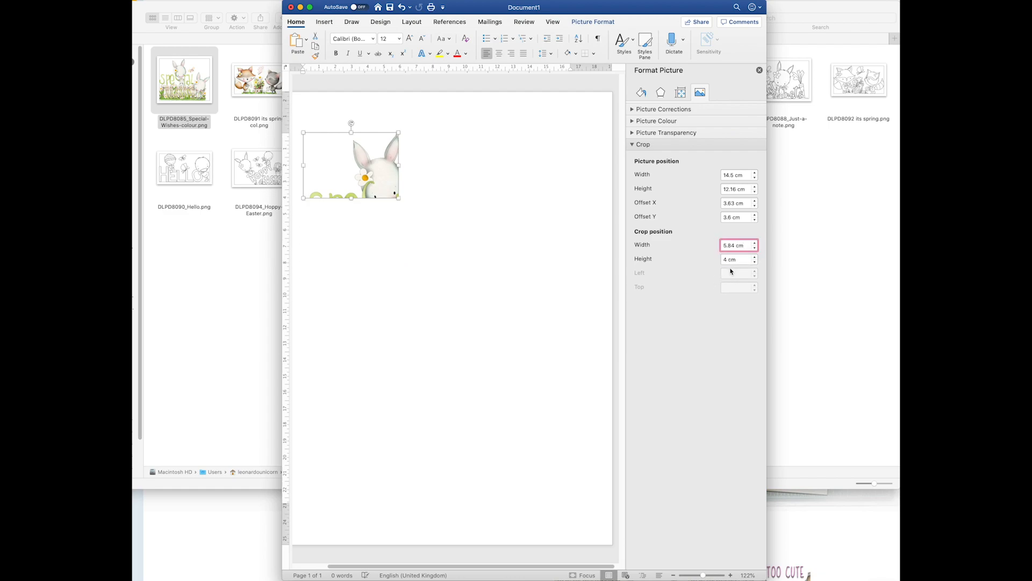
Set the picture's crop width to 9 cm and its crop height to 6 cm
{"action": "left_click", "coordinate": [731, 246]}
{"action": "double_click", "coordinate": [731, 246]}
{"action": "type", "text": "9"}
{"action": "left_click", "coordinate": [741, 261]}
{"action": "double_click", "coordinate": [740, 264]}
{"action": "type", "text": "6"}
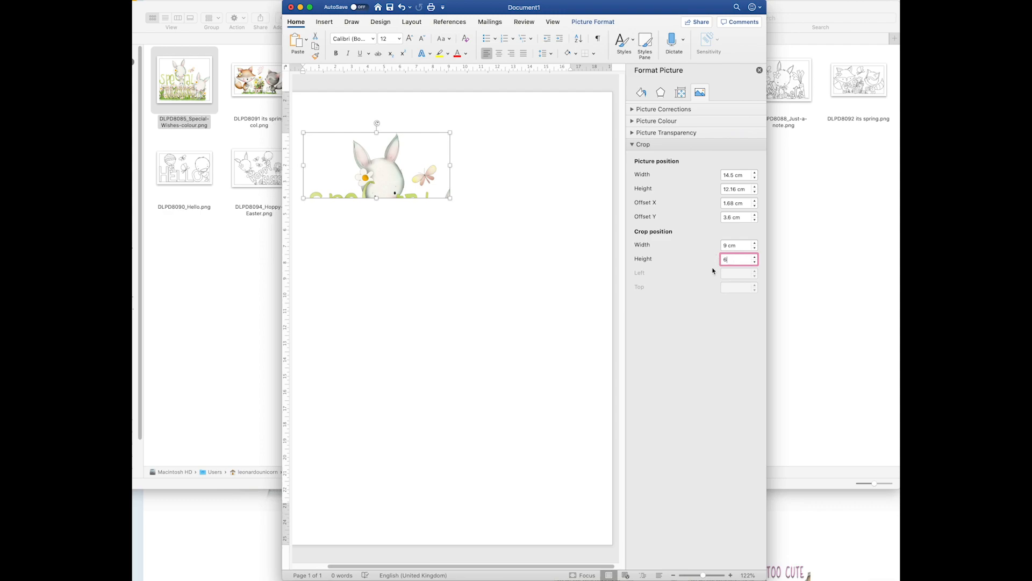
{"action": "left_click", "coordinate": [737, 248]}
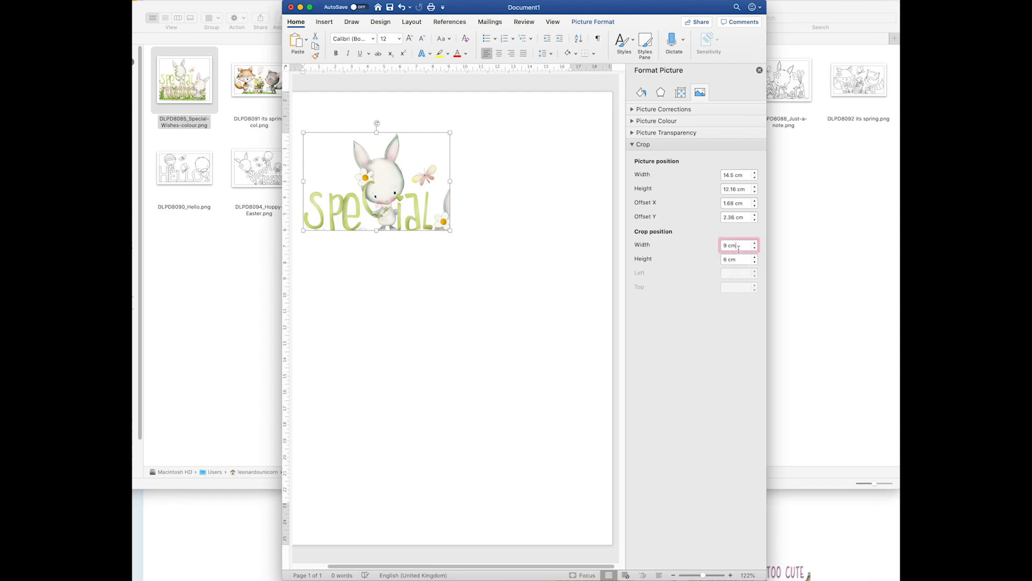
Set the picture's crop height to 6.5 cm and bring up its fill and line settings
{"action": "left_click", "coordinate": [731, 260]}
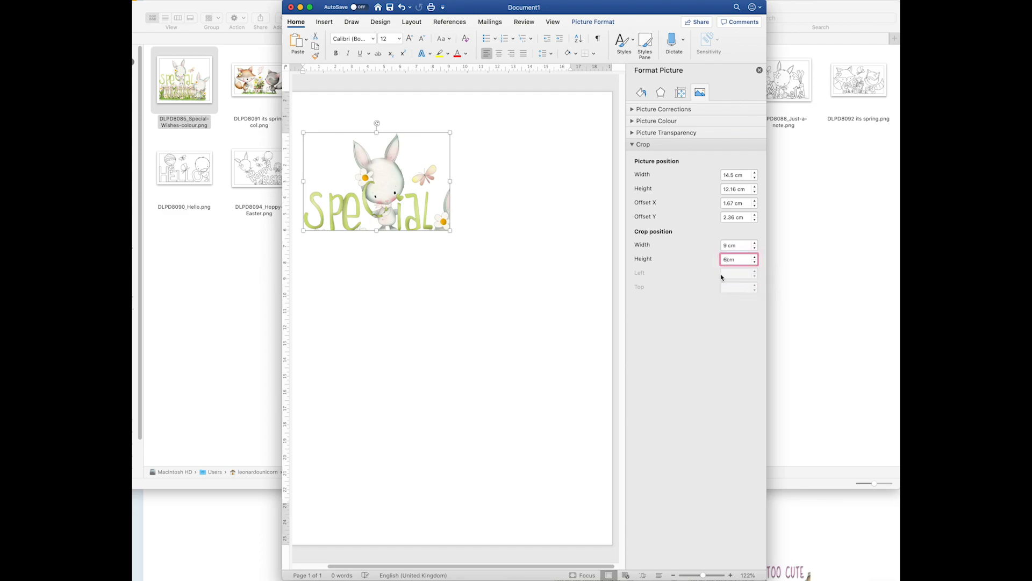
{"action": "type", "text": ".5"}
{"action": "left_click", "coordinate": [746, 249]}
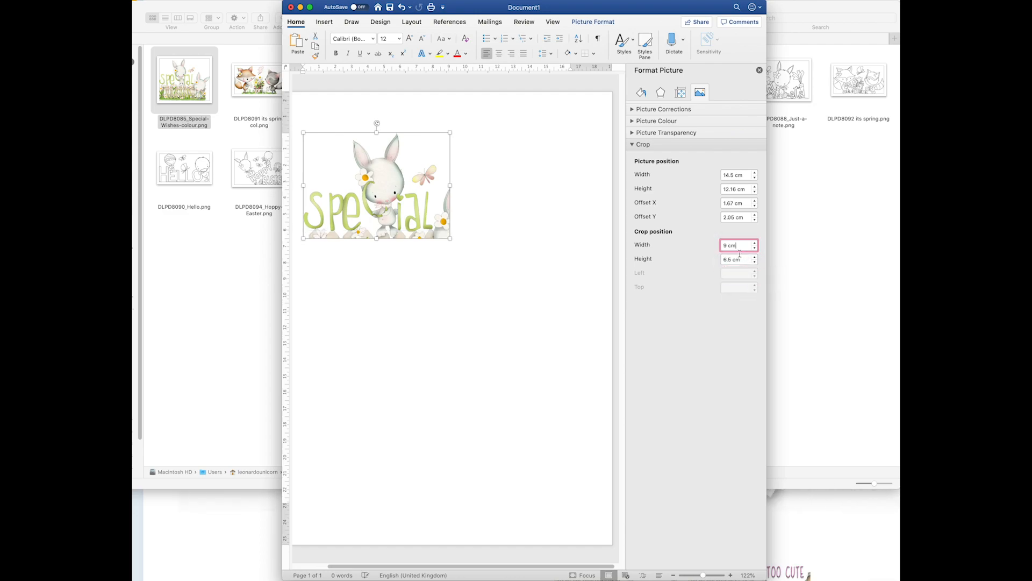
{"action": "mouse_move", "coordinate": [415, 218]}
{"action": "left_mouse_down"}
{"action": "mouse_move", "coordinate": [428, 219]}
{"action": "mouse_move", "coordinate": [415, 222]}
{"action": "left_mouse_up"}
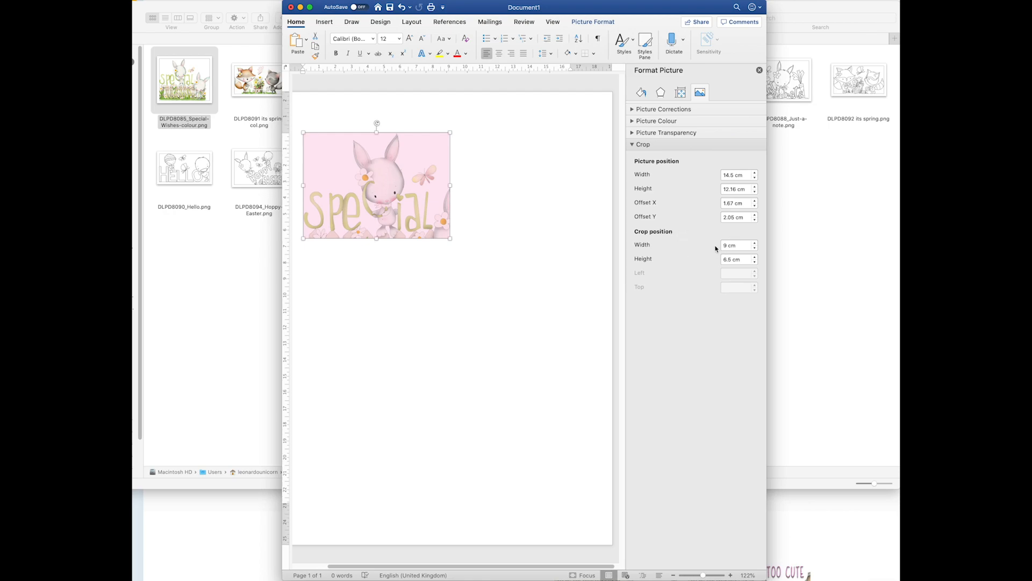
{"action": "left_click", "coordinate": [634, 145]}
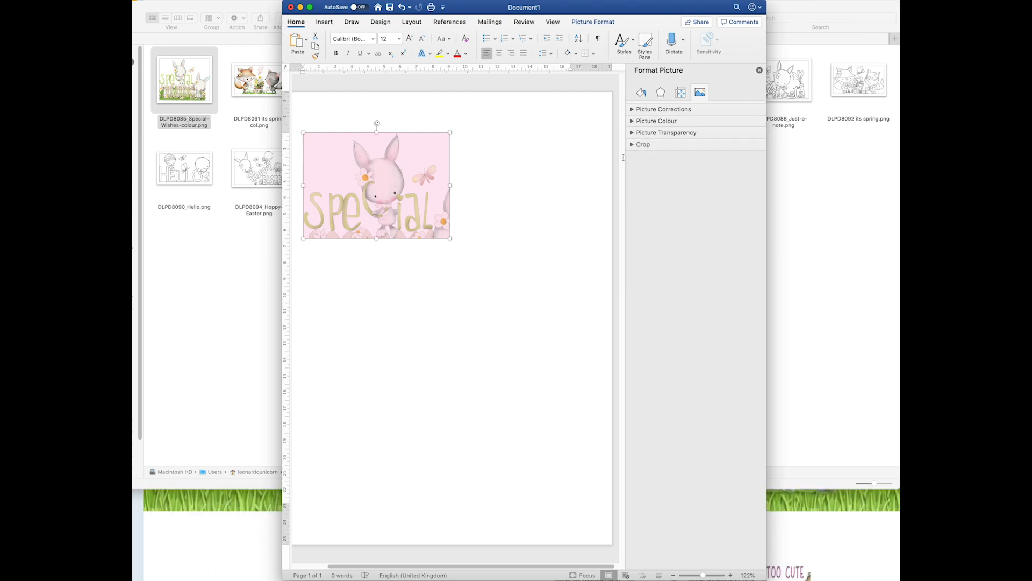
{"action": "left_click", "coordinate": [643, 95]}
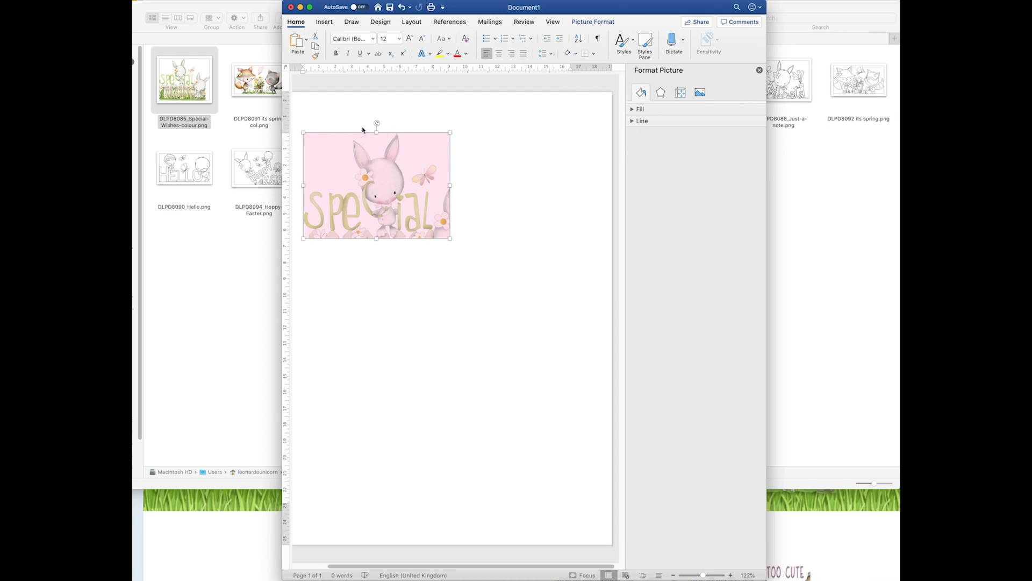
Add a pencil to the set of drawing pens and reselect the Special Wishes picture
{"action": "left_click", "coordinate": [353, 29]}
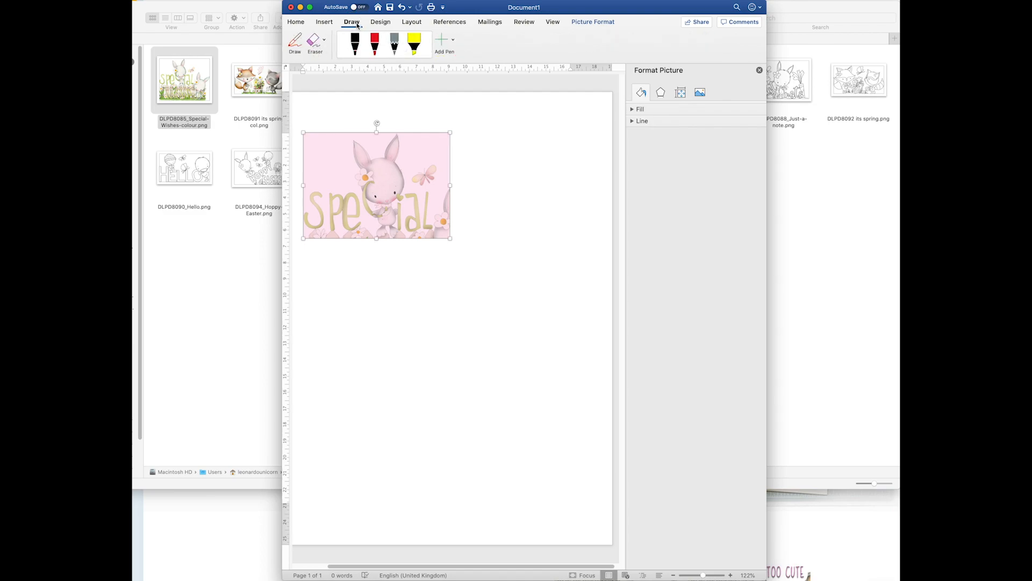
{"action": "left_click", "coordinate": [295, 40]}
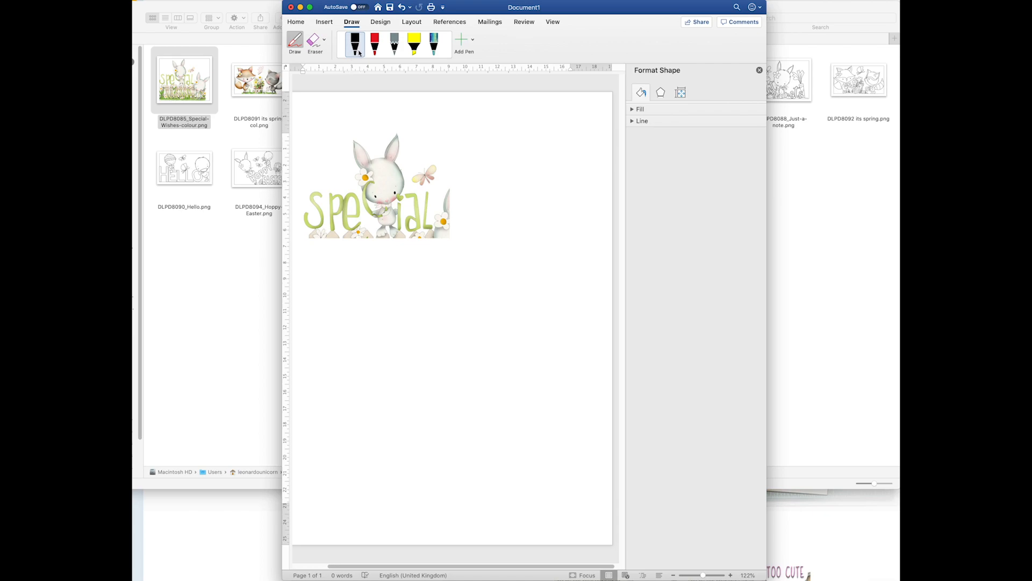
{"action": "left_click", "coordinate": [474, 42]}
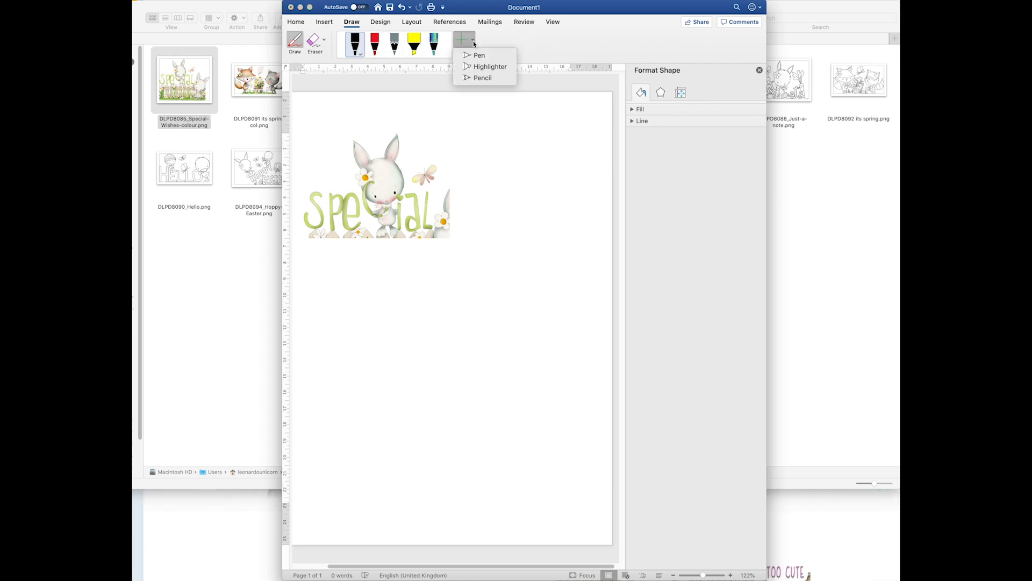
{"action": "left_click", "coordinate": [482, 77]}
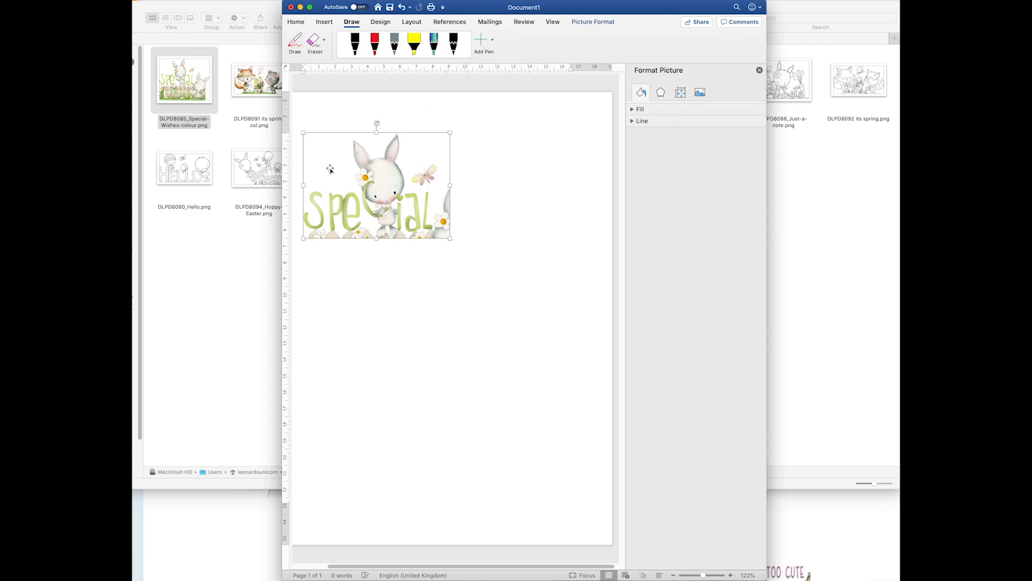
{"action": "left_click_drag", "start_coordinate": [329, 153], "coordinate": [337, 161]}
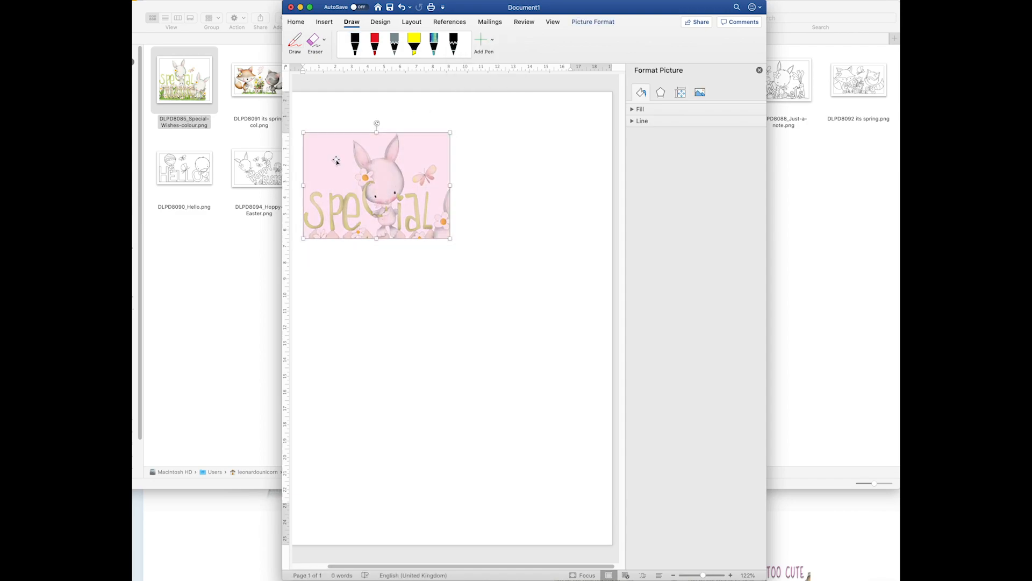
Recolour the black pen to pink and handwrite an underlined "You are so" over the upper part of the picture
{"action": "left_click", "coordinate": [360, 52]}
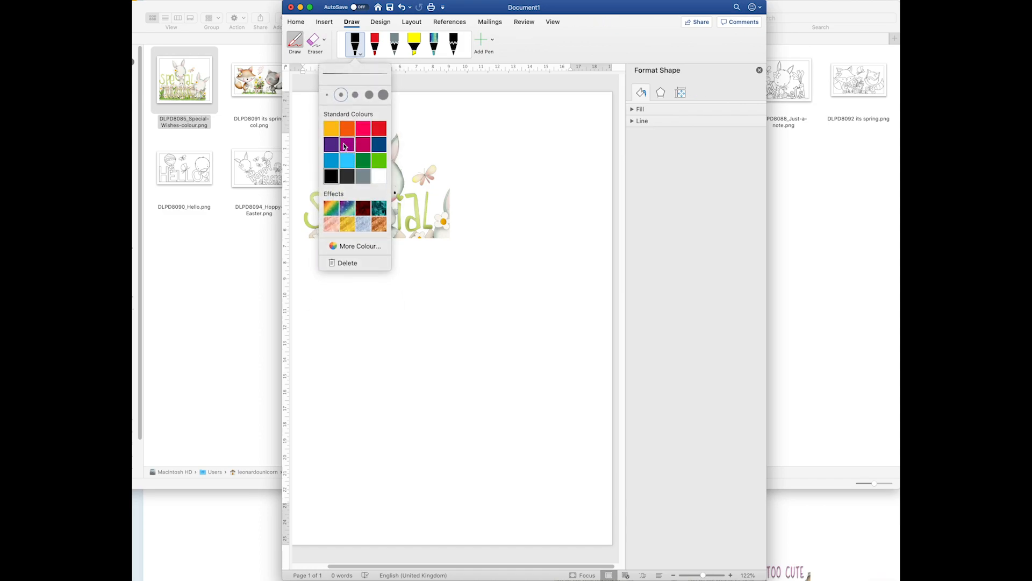
{"action": "left_click", "coordinate": [363, 128]}
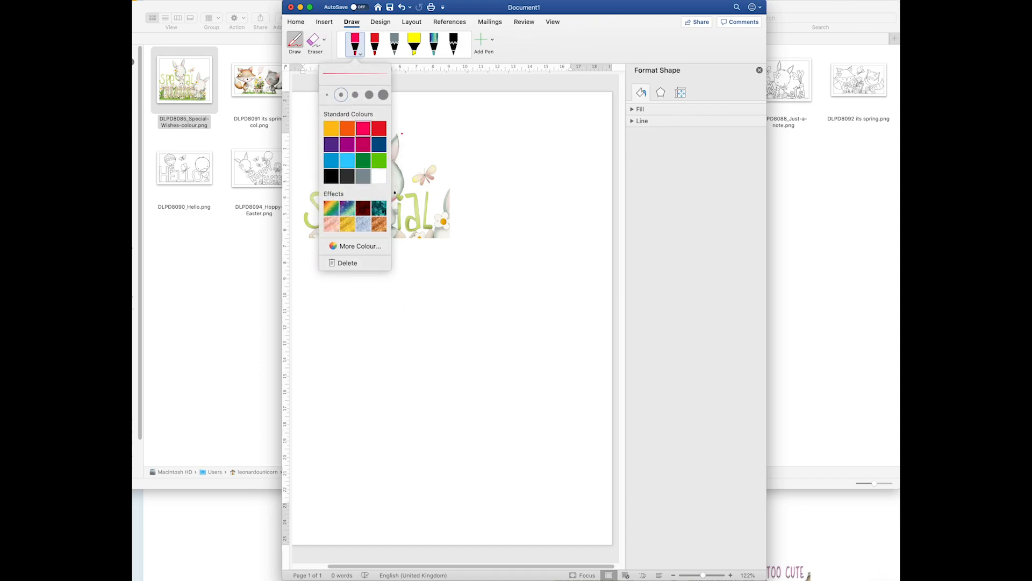
{"action": "left_click", "coordinate": [431, 114]}
{"action": "mouse_move", "coordinate": [322, 152]}
{"action": "left_mouse_down"}
{"action": "mouse_move", "coordinate": [317, 176]}
{"action": "mouse_move", "coordinate": [328, 160]}
{"action": "mouse_move", "coordinate": [344, 173]}
{"action": "mouse_move", "coordinate": [356, 159]}
{"action": "mouse_move", "coordinate": [383, 157]}
{"action": "mouse_move", "coordinate": [330, 192]}
{"action": "mouse_move", "coordinate": [342, 181]}
{"action": "left_mouse_up"}
{"action": "left_click_drag", "start_coordinate": [332, 205], "coordinate": [376, 187]}
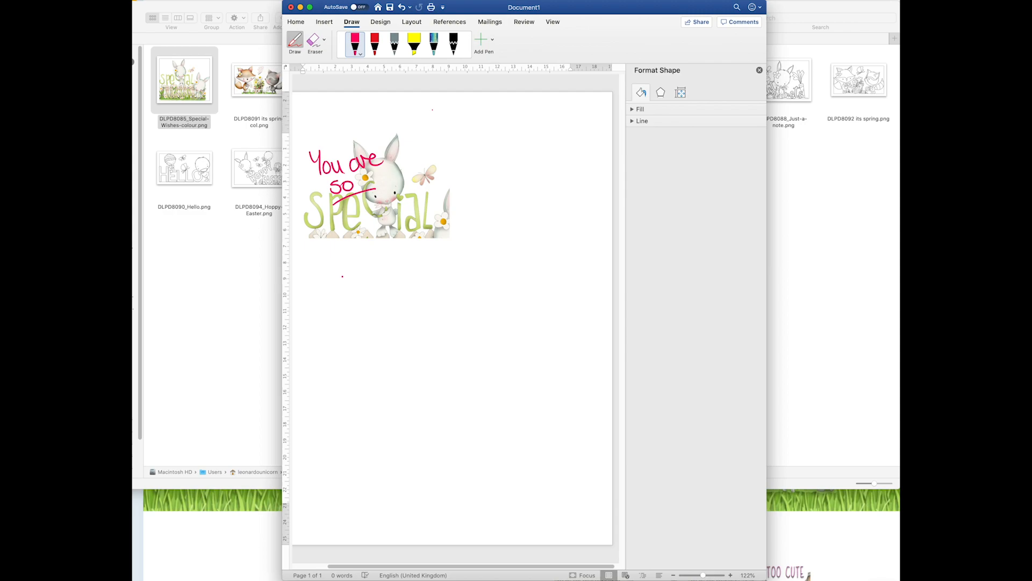
Undo all the pink handwriting and remove the stray ink dot above the picture
{"action": "key", "text": "super+z"}
{"action": "key", "text": "super+z"}
{"action": "key", "text": "super+z"}
{"action": "key", "text": "super+z"}
{"action": "key", "text": "super+z"}
{"action": "key", "text": "super+z"}
{"action": "key", "text": "super+z"}
{"action": "key", "text": "super+z"}
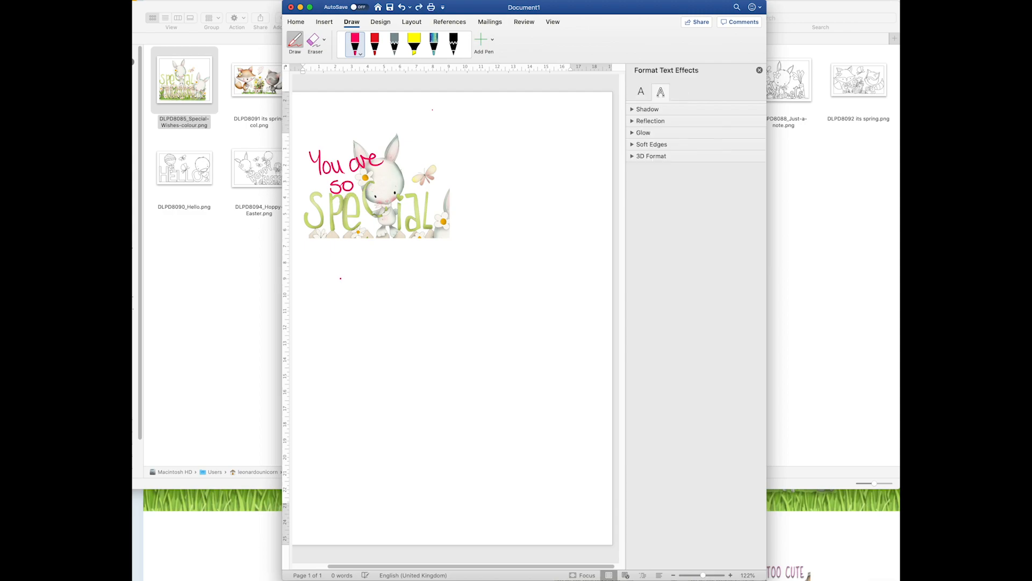
{"action": "key", "text": "super+z"}
{"action": "key", "text": "super+z"}
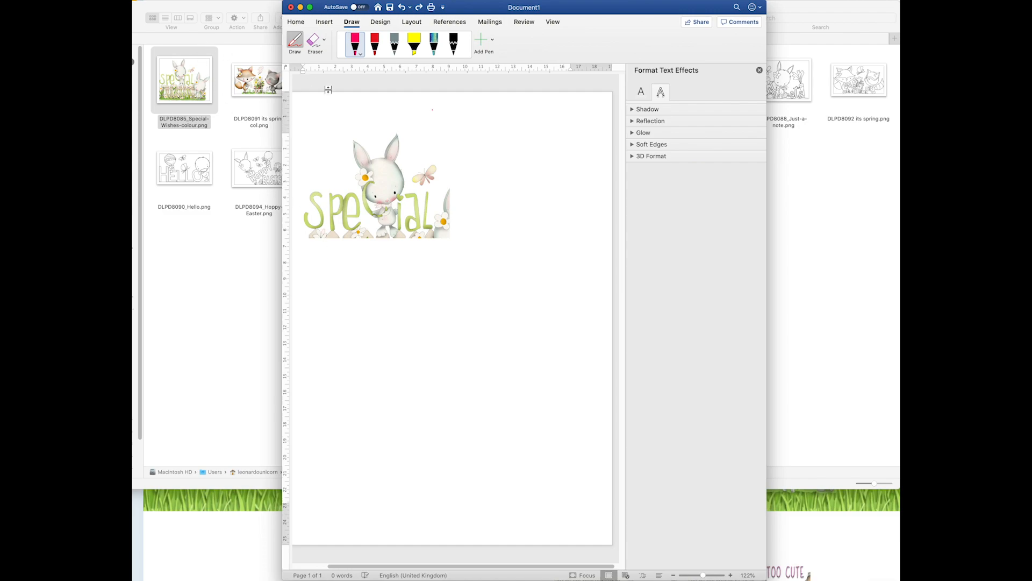
{"action": "left_click", "coordinate": [320, 52]}
{"action": "left_click", "coordinate": [315, 46]}
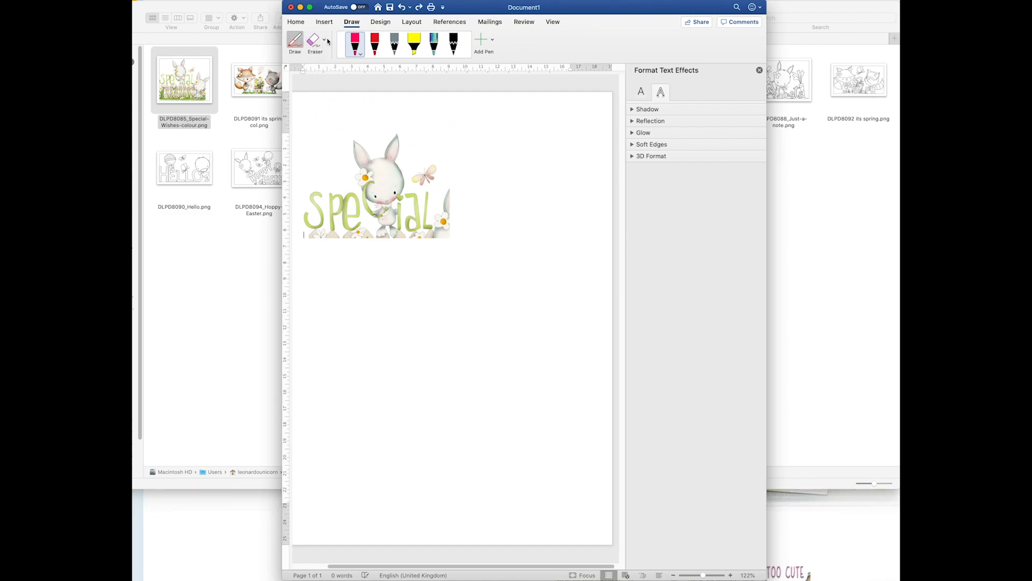
{"action": "left_click", "coordinate": [295, 22]}
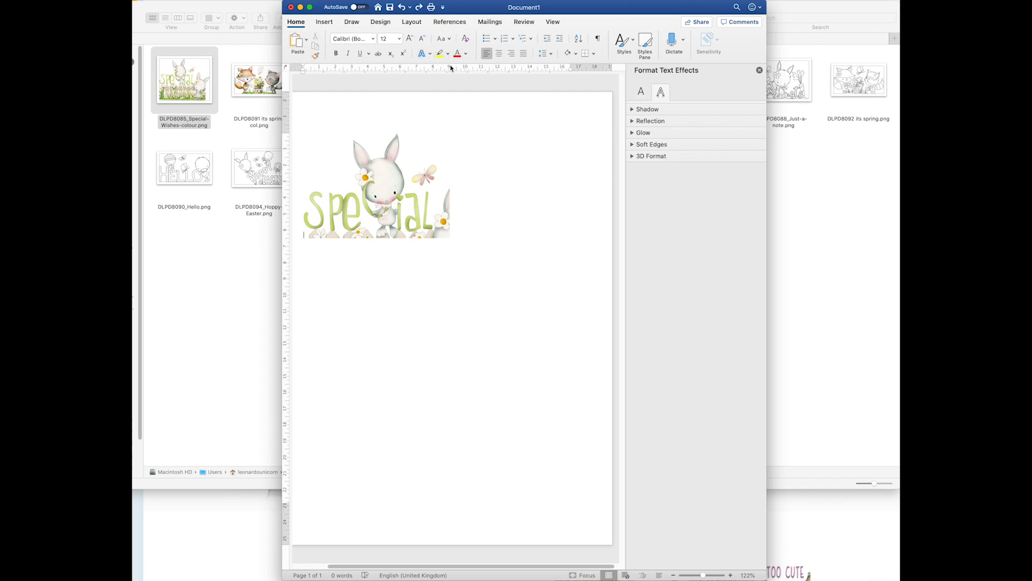
{"action": "left_click", "coordinate": [466, 54]}
{"action": "left_click", "coordinate": [465, 55]}
{"action": "left_click", "coordinate": [450, 130]}
{"action": "left_click", "coordinate": [641, 93]}
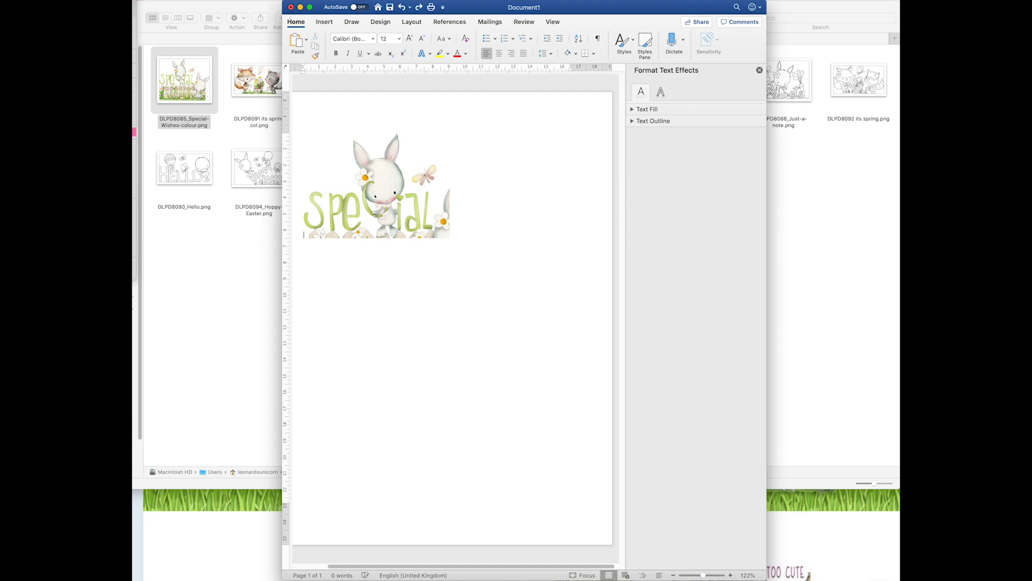
Draw a text box about 8.7 cm wide and 4.7 cm high over the picture's upper-right corner and enter "You are so very"
{"action": "mouse_move", "coordinate": [134, 206]}
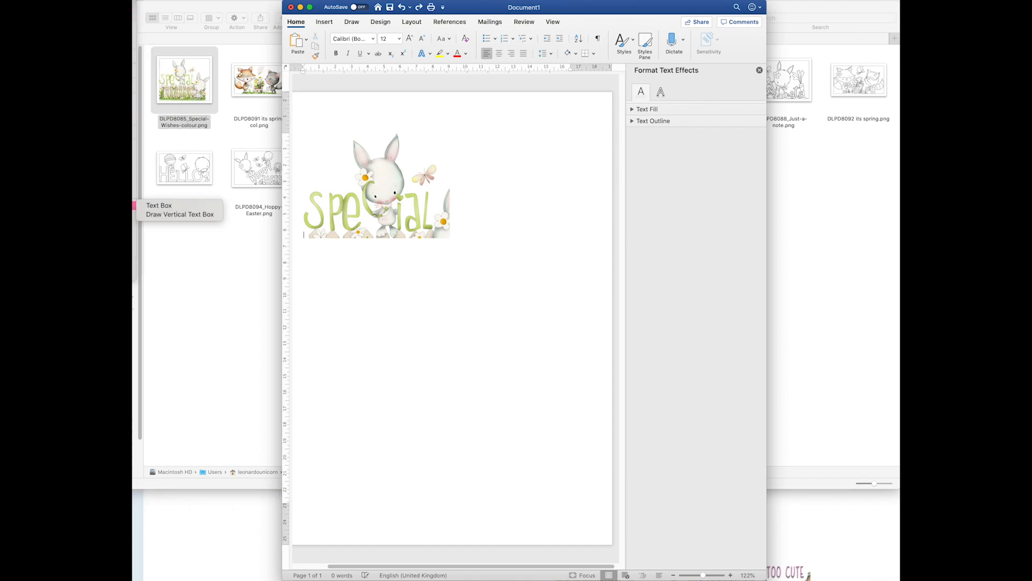
{"action": "left_click", "coordinate": [200, 205]}
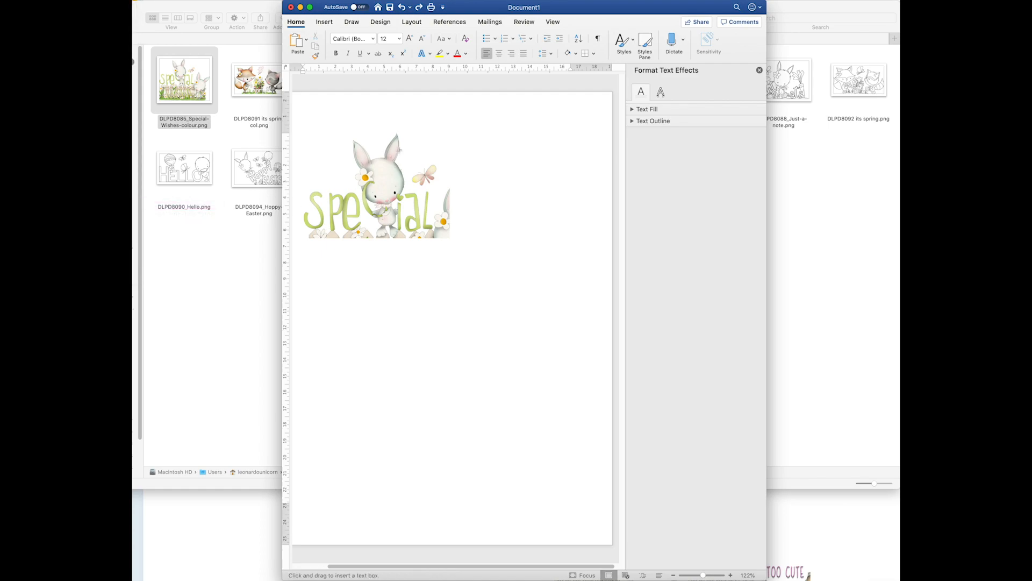
{"action": "left_click_drag", "start_coordinate": [416, 124], "coordinate": [542, 218]}
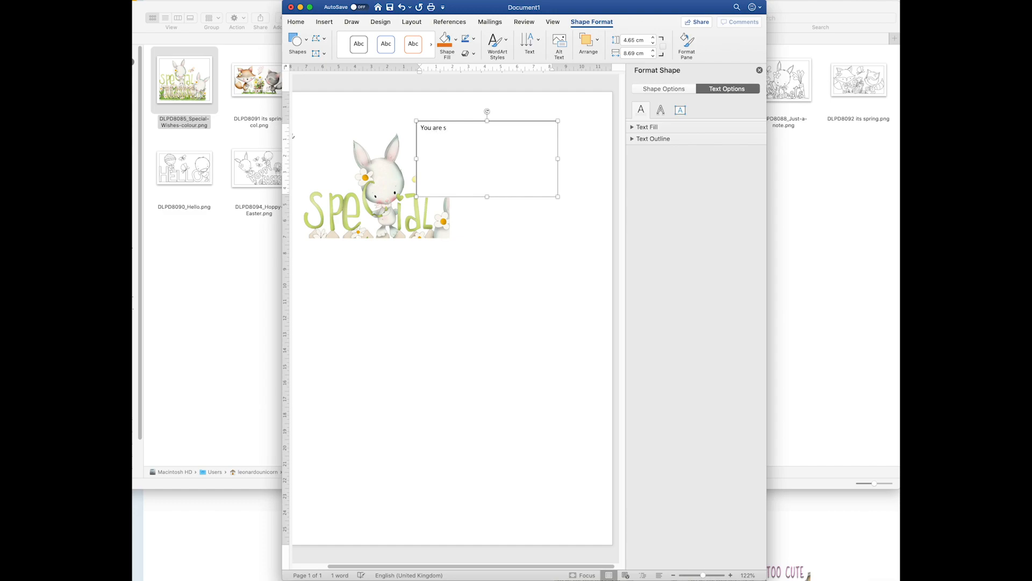
{"action": "type", "text": "You are so very"}
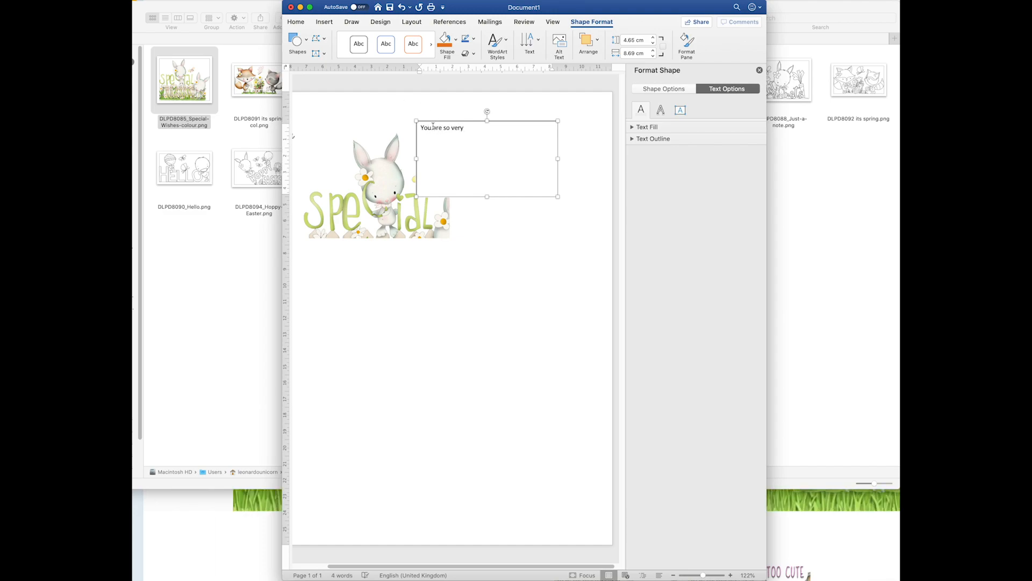
Make the text "You are so very" bold and increase its font size to 28 pt
{"action": "left_click_drag", "start_coordinate": [467, 129], "coordinate": [414, 126]}
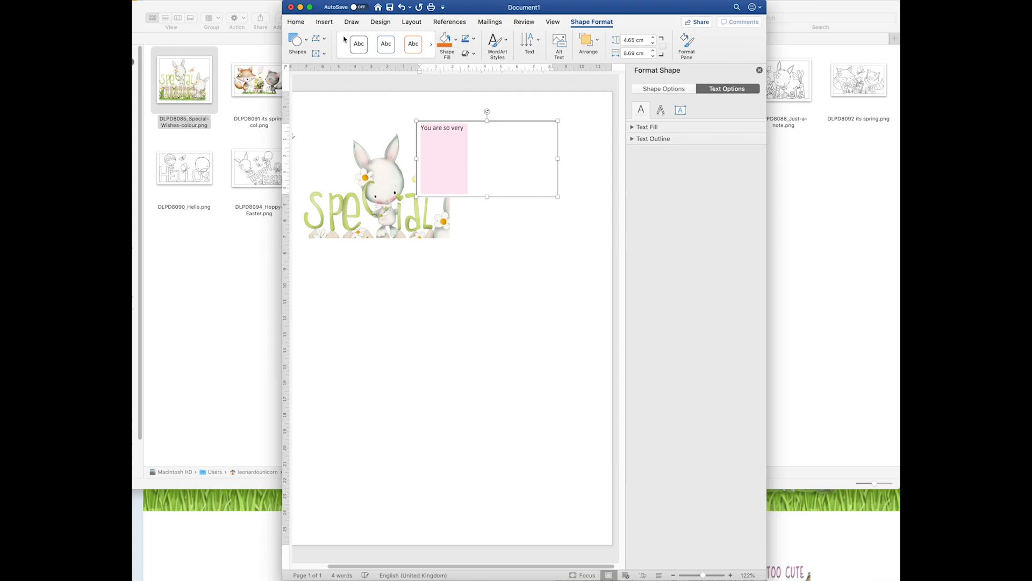
{"action": "left_click", "coordinate": [300, 22]}
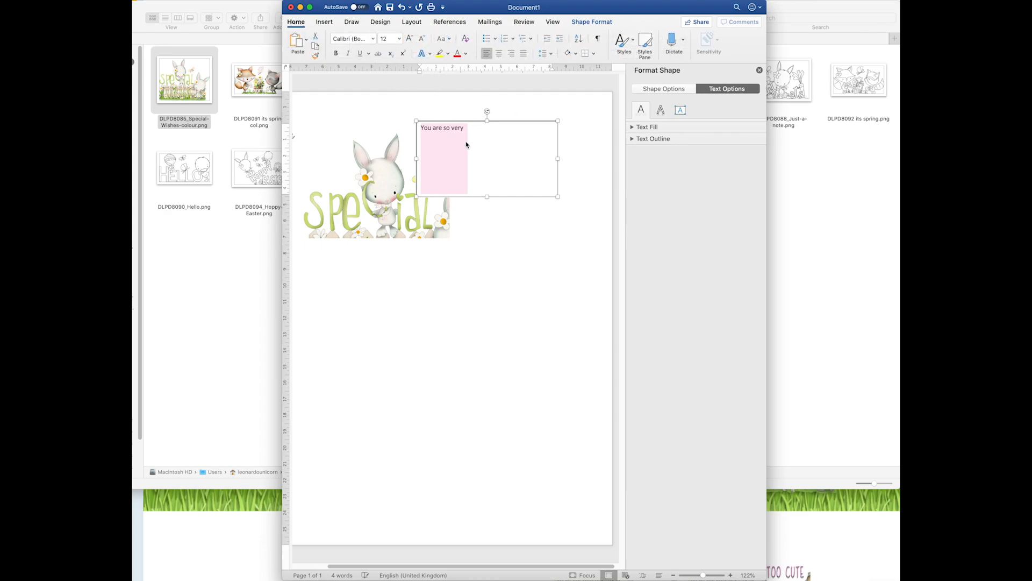
{"action": "left_click", "coordinate": [335, 53]}
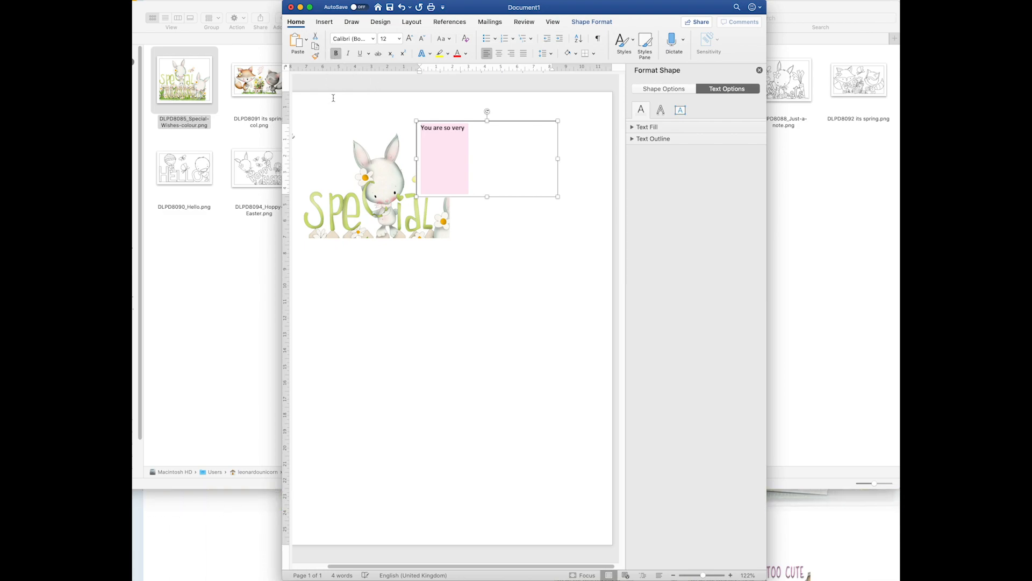
{"action": "left_click", "coordinate": [409, 38]}
{"action": "left_click", "coordinate": [409, 39]}
{"action": "left_click", "coordinate": [409, 38]}
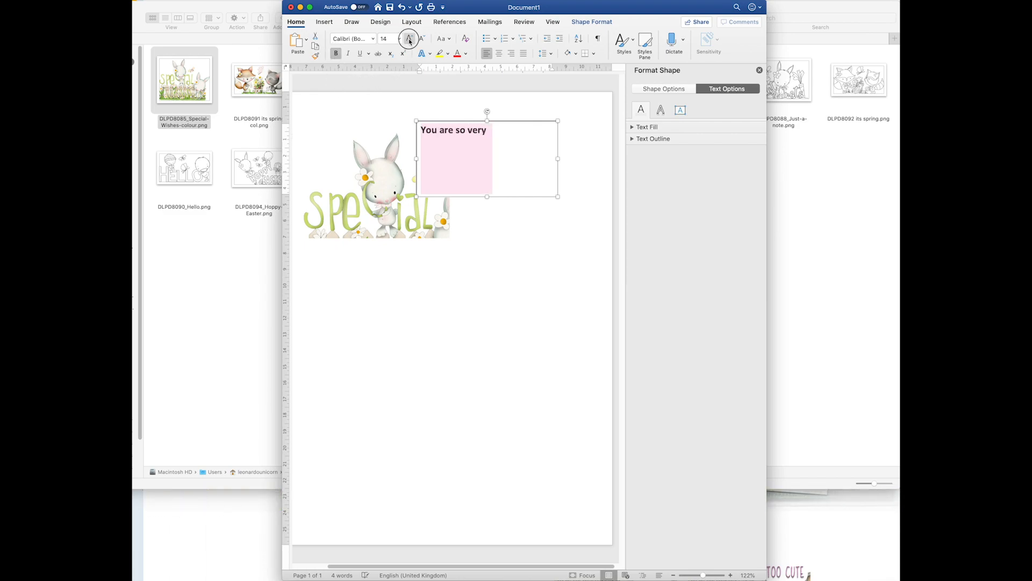
{"action": "left_click", "coordinate": [409, 39]}
{"action": "left_click", "coordinate": [409, 38]}
{"action": "left_click", "coordinate": [409, 39]}
{"action": "left_click", "coordinate": [409, 38]}
{"action": "left_click", "coordinate": [409, 39]}
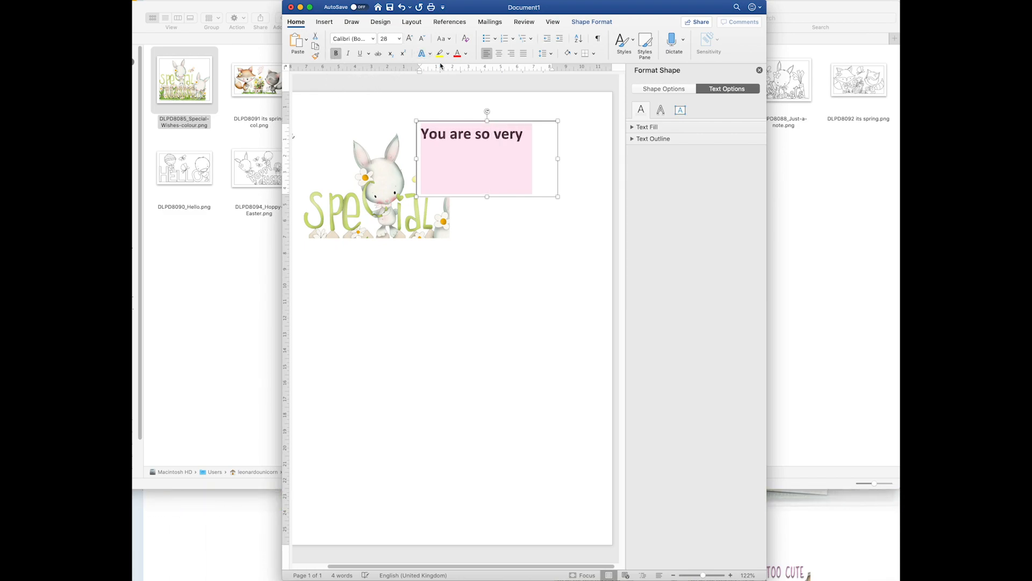
Move the text box over the top of the picture and shrink it to fit closely around its single line
{"action": "left_click", "coordinate": [551, 123]}
{"action": "left_click_drag", "start_coordinate": [551, 123], "coordinate": [433, 117]}
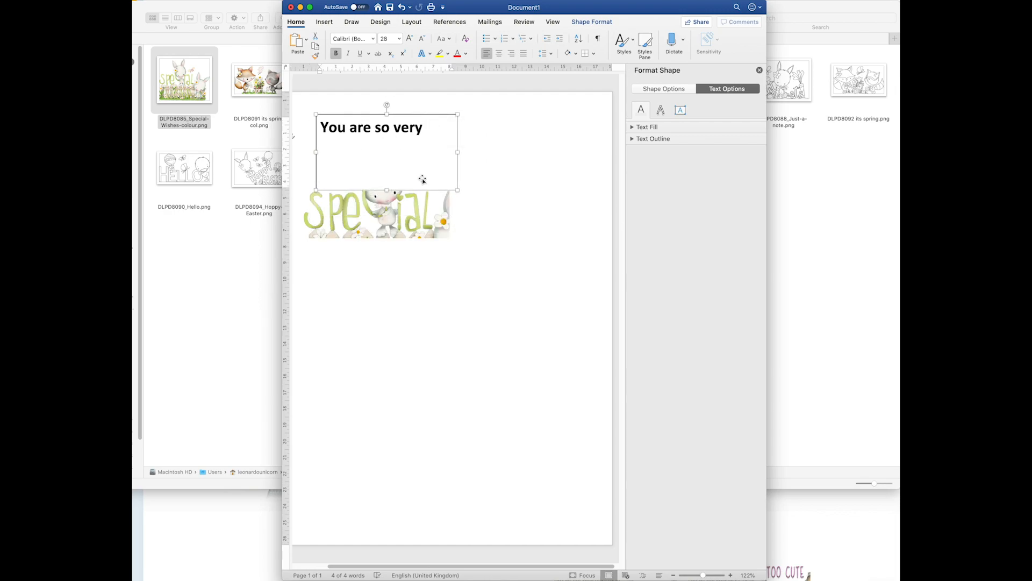
{"action": "left_click_drag", "start_coordinate": [457, 189], "coordinate": [435, 152]}
{"action": "left_click", "coordinate": [477, 132]}
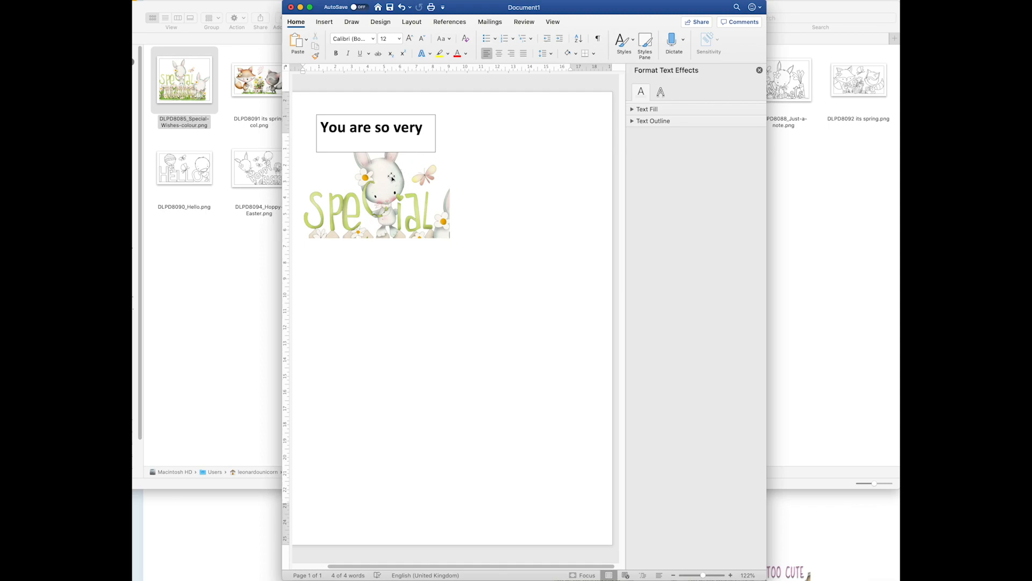
Remove the fill and the outline from the "You are so very" text box
{"action": "left_click", "coordinate": [431, 141]}
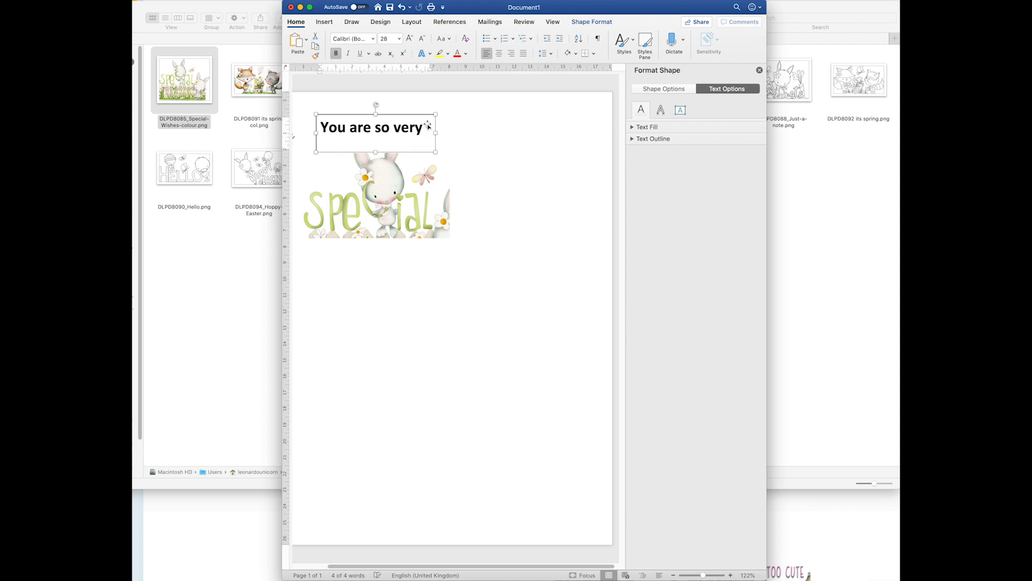
{"action": "left_click", "coordinate": [664, 89]}
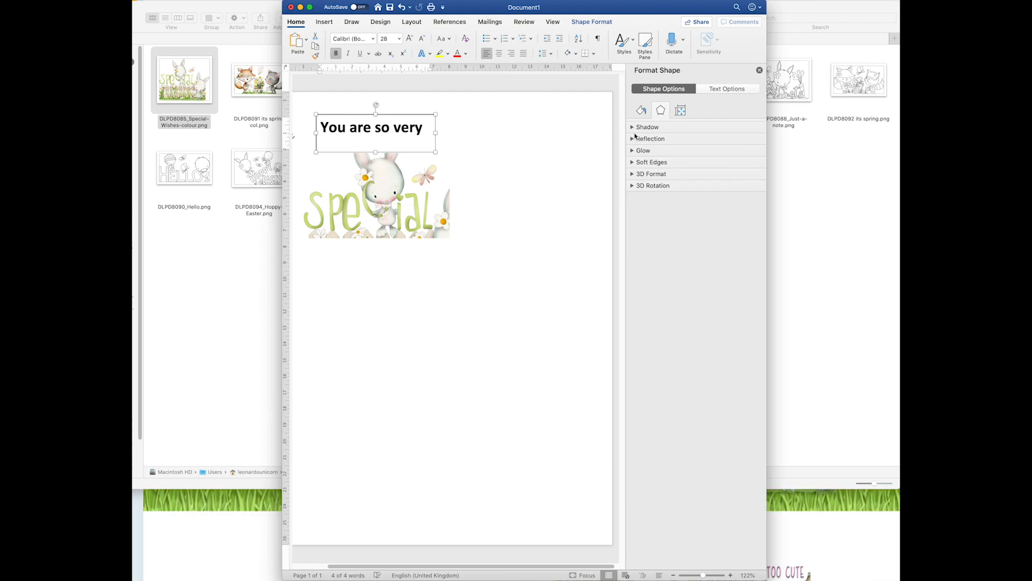
{"action": "left_click", "coordinate": [642, 111]}
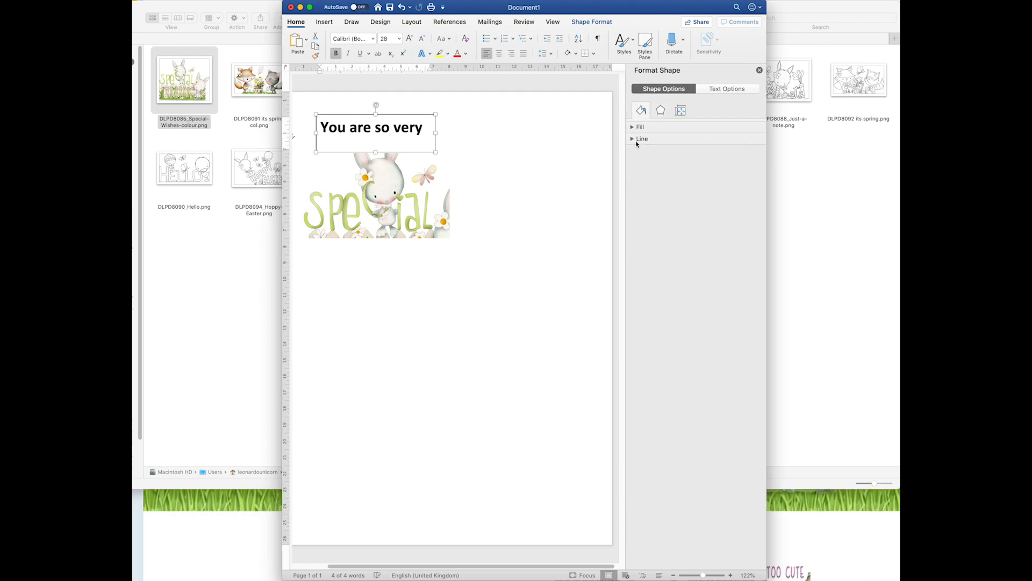
{"action": "left_click", "coordinate": [635, 127]}
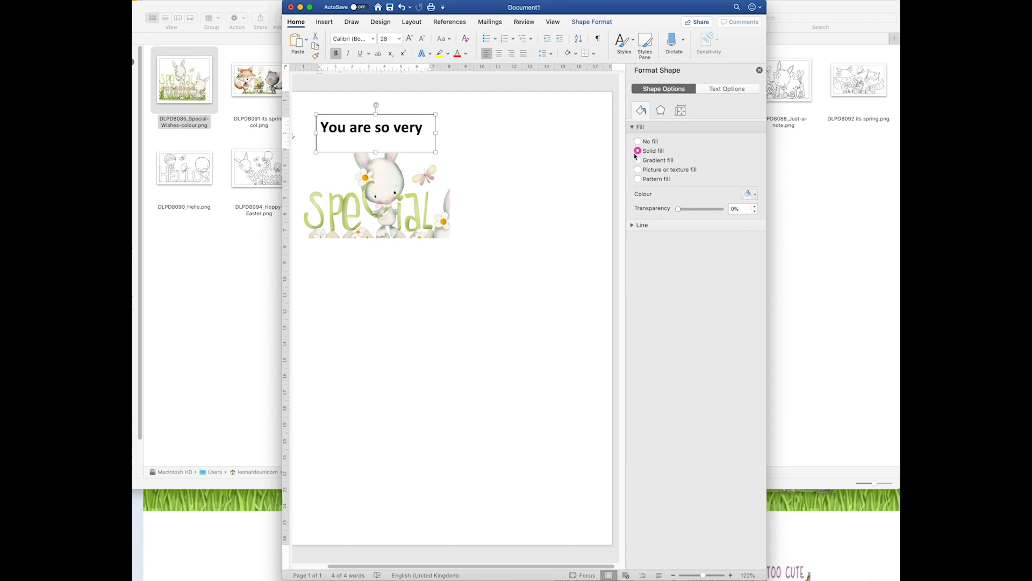
{"action": "left_click", "coordinate": [638, 142]}
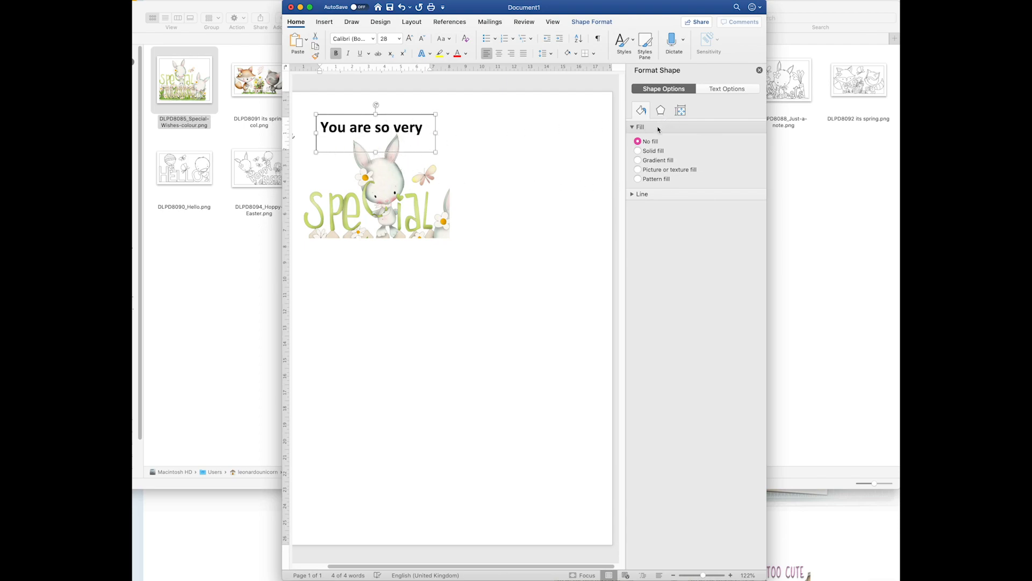
{"action": "left_click", "coordinate": [633, 194]}
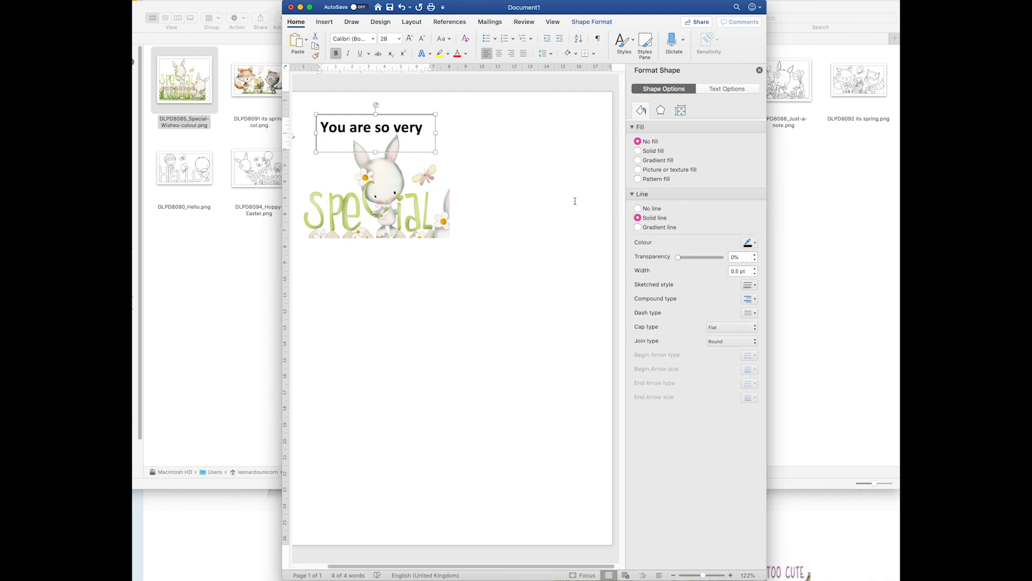
{"action": "left_click", "coordinate": [638, 209]}
{"action": "left_click", "coordinate": [540, 180]}
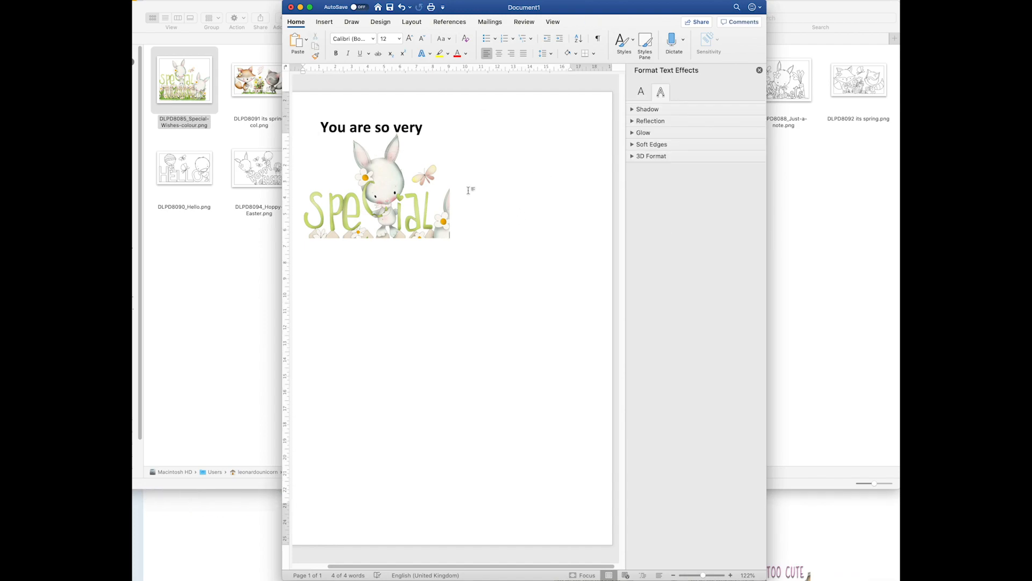
Move the text box down over the bunny's ears and reduce its text to 22 pt
{"action": "left_click_drag", "start_coordinate": [402, 131], "coordinate": [435, 165]}
{"action": "left_click", "coordinate": [544, 161]}
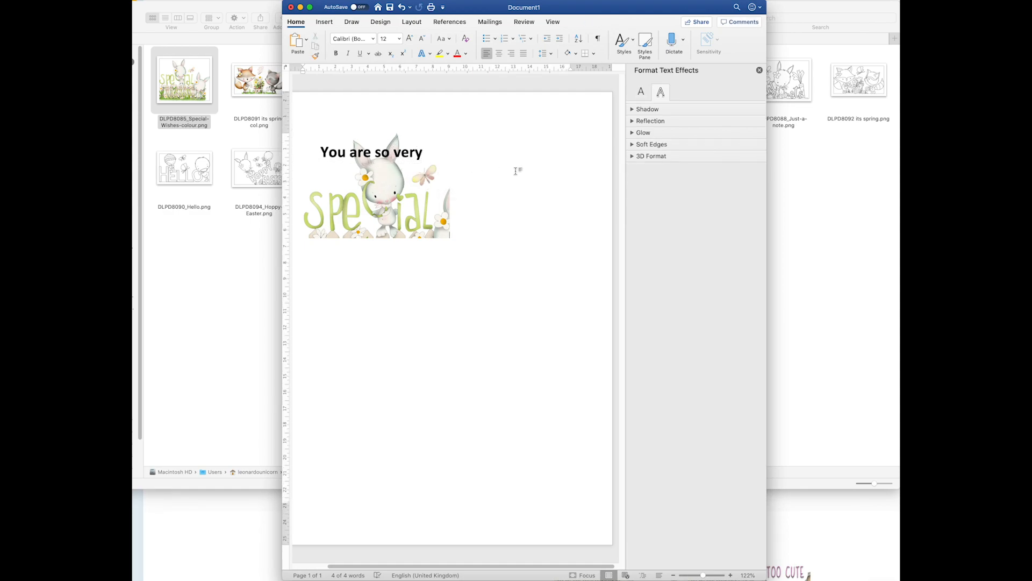
{"action": "left_click", "coordinate": [413, 155]}
{"action": "left_click", "coordinate": [422, 39]}
{"action": "left_click", "coordinate": [422, 39]}
{"action": "left_click", "coordinate": [422, 38]}
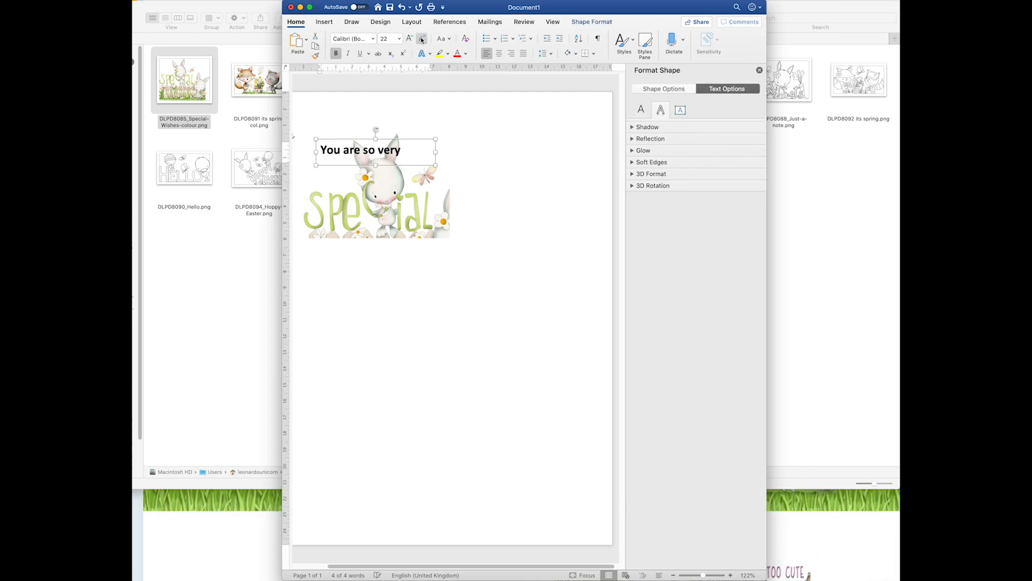
Break the sentiment into four lines, "You", "Are", "So", "very", in a taller text box and centre the text
{"action": "left_click", "coordinate": [344, 152]}
{"action": "key", "text": "BackSpace"}
{"action": "key", "text": "Return"}
{"action": "left_click_drag", "start_coordinate": [437, 167], "coordinate": [436, 214]}
{"action": "left_click", "coordinate": [341, 167]}
{"action": "key", "text": "BackSpace"}
{"action": "key", "text": "Return"}
{"action": "key", "text": "BackSpace"}
{"action": "key", "text": "Return"}
{"action": "left_click_drag", "start_coordinate": [318, 146], "coordinate": [352, 203]}
{"action": "left_click", "coordinate": [499, 54]}
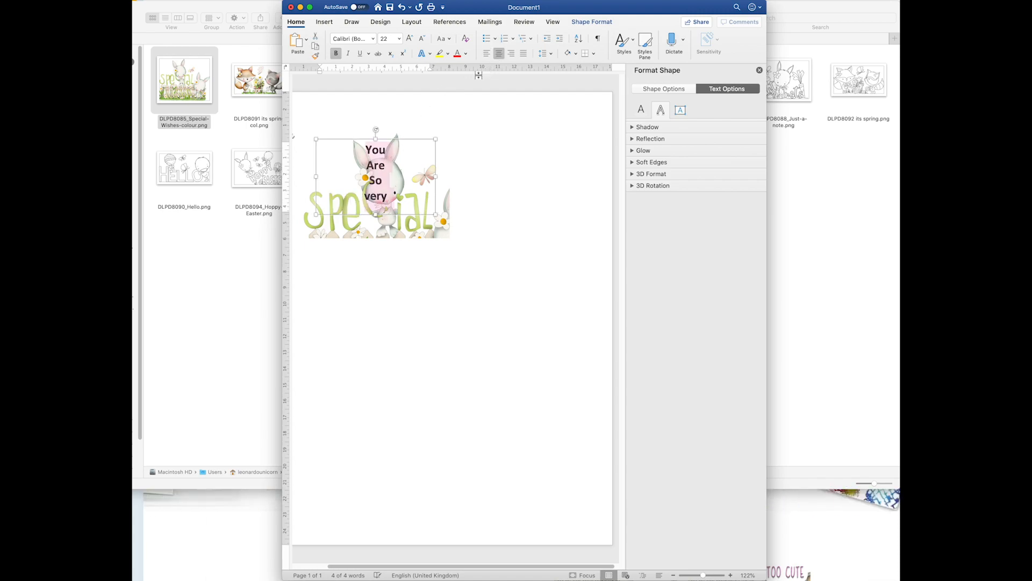
Narrow the text box around the four words and fit it beside the bunny's ear, above "Spe" of "Special"
{"action": "left_click_drag", "start_coordinate": [434, 177], "coordinate": [353, 177]}
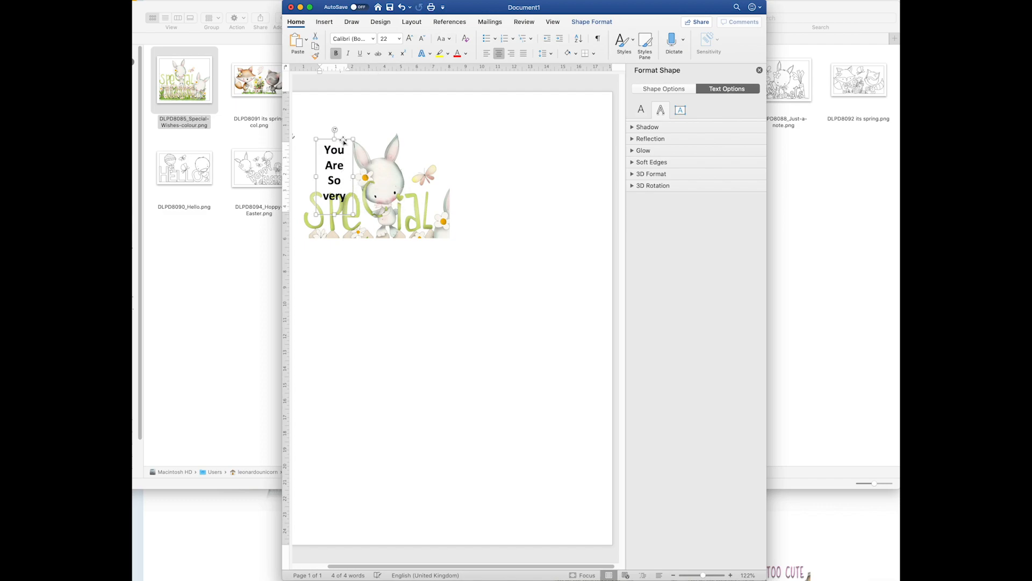
{"action": "left_click_drag", "start_coordinate": [342, 141], "coordinate": [337, 122]}
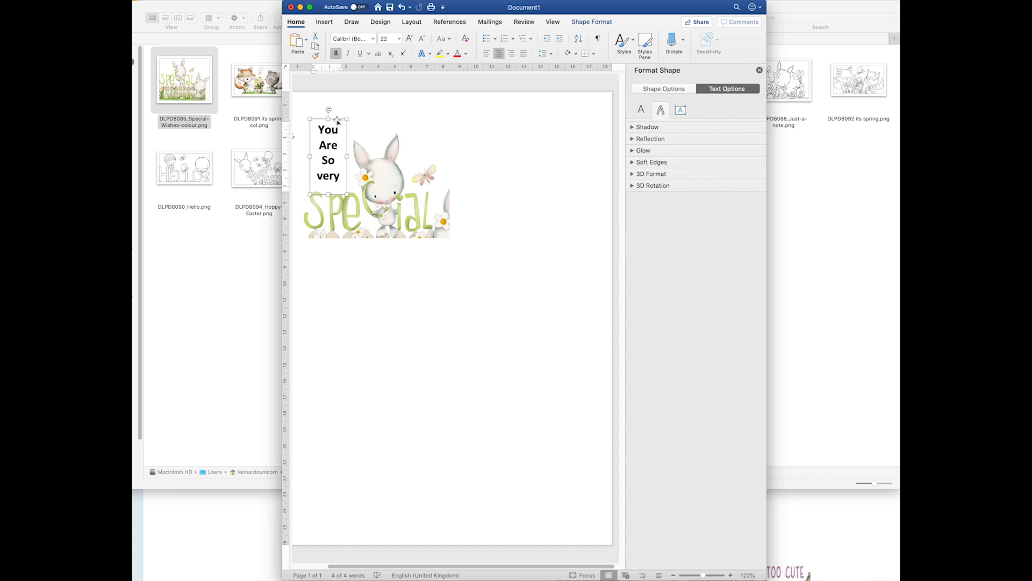
{"action": "left_click_drag", "start_coordinate": [338, 120], "coordinate": [339, 115]}
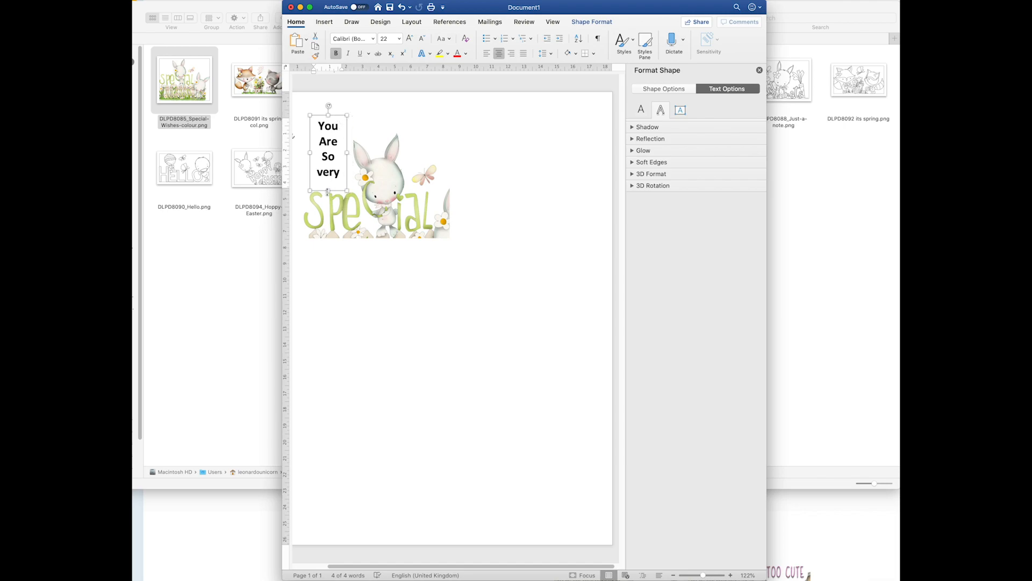
{"action": "left_click_drag", "start_coordinate": [328, 192], "coordinate": [328, 188]}
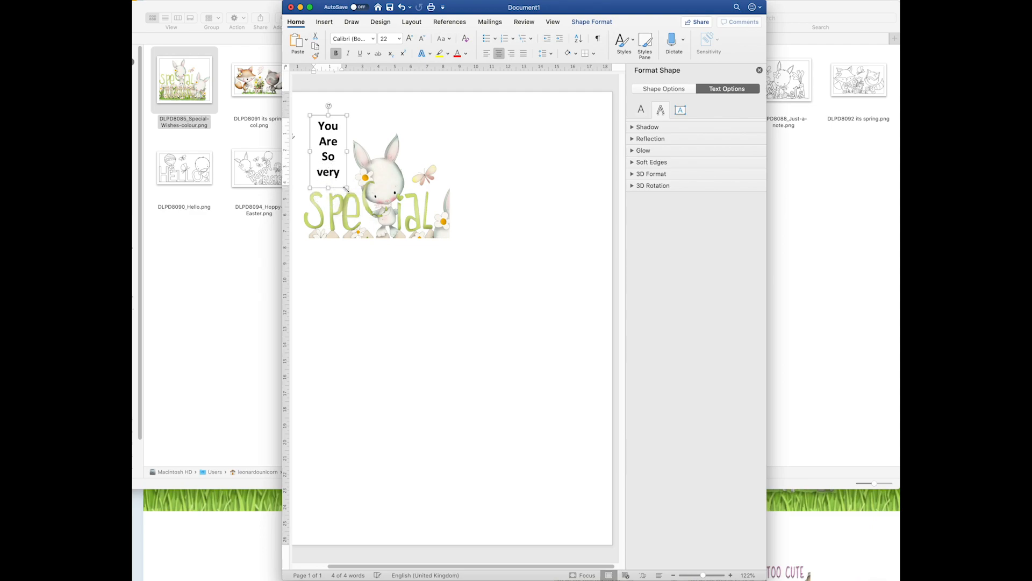
{"action": "left_click", "coordinate": [347, 130]}
{"action": "left_click_drag", "start_coordinate": [346, 130], "coordinate": [346, 130]}
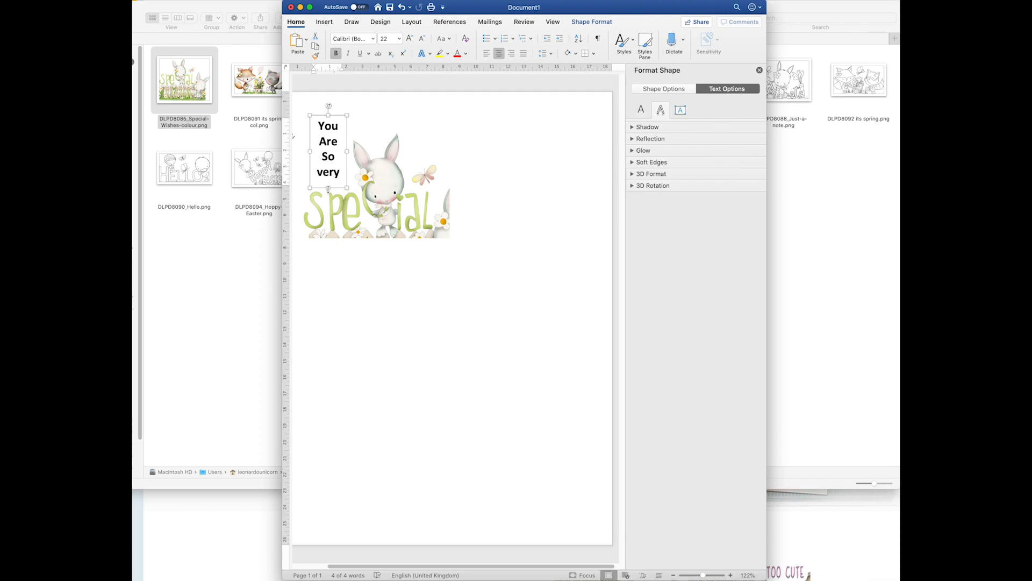
{"action": "mouse_move", "coordinate": [329, 187]}
{"action": "left_mouse_down"}
{"action": "mouse_move", "coordinate": [398, 192]}
{"action": "mouse_move", "coordinate": [334, 191]}
{"action": "mouse_move", "coordinate": [323, 127]}
{"action": "mouse_move", "coordinate": [319, 173]}
{"action": "mouse_move", "coordinate": [328, 187]}
{"action": "left_mouse_up"}
{"action": "mouse_move", "coordinate": [353, 151]}
{"action": "left_mouse_down"}
{"action": "mouse_move", "coordinate": [337, 152]}
{"action": "mouse_move", "coordinate": [350, 153]}
{"action": "left_mouse_up"}
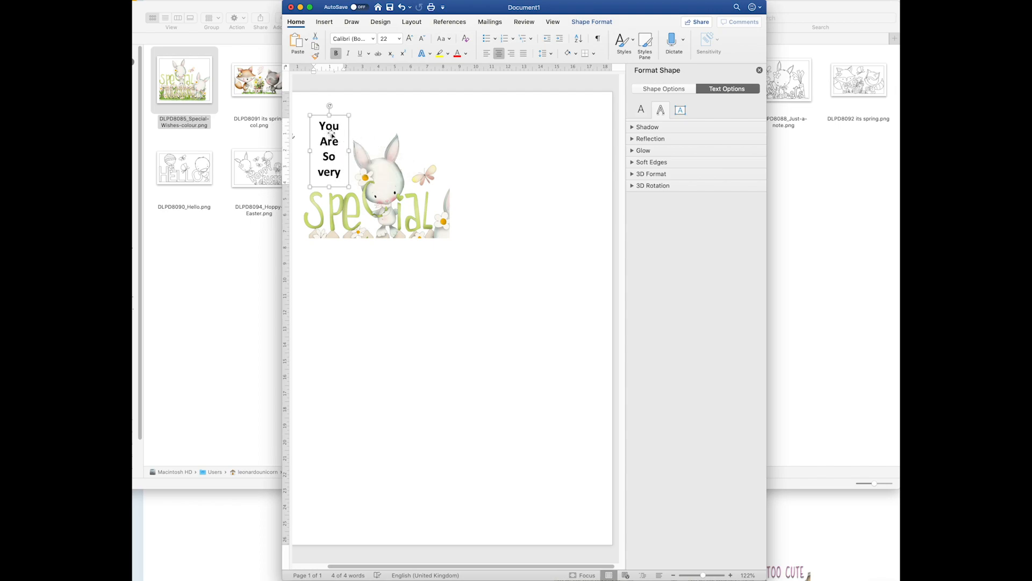
Try the Ardilla font on the sentiment and replace it with 1 Kedzie Lite DNA
{"action": "left_click", "coordinate": [373, 38]}
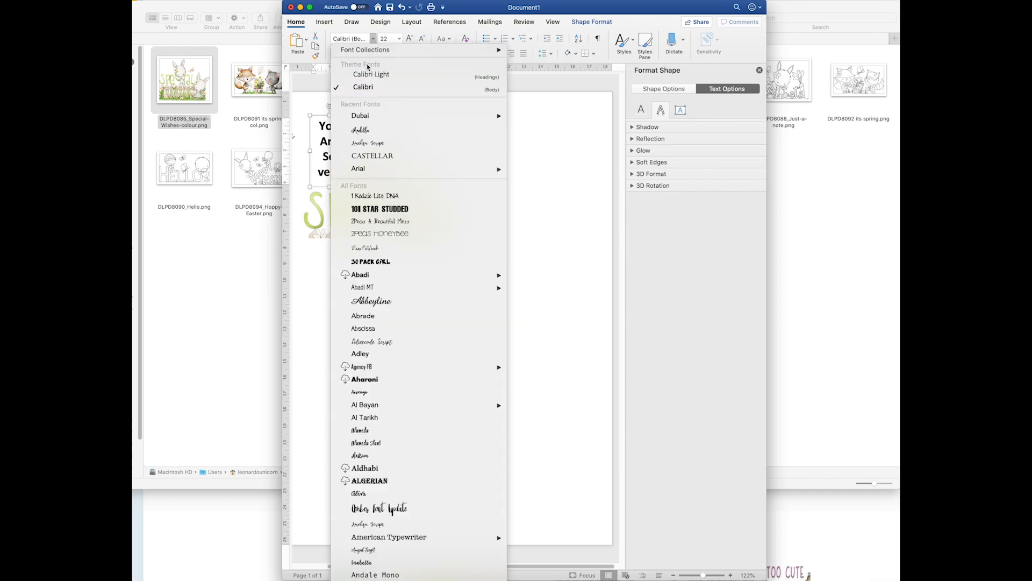
{"action": "left_click", "coordinate": [380, 136]}
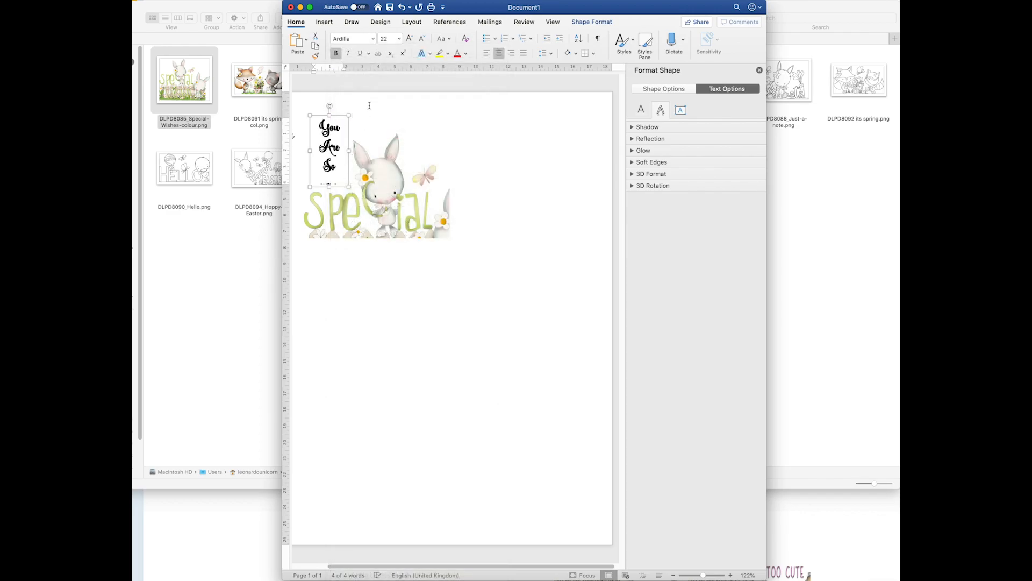
{"action": "left_click", "coordinate": [373, 39]}
{"action": "left_click", "coordinate": [390, 196]}
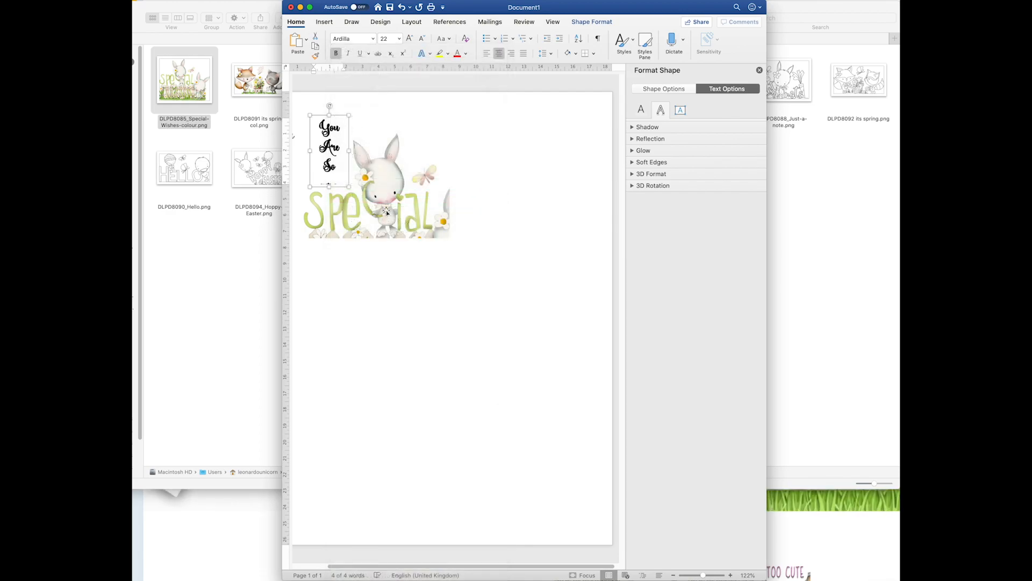
Try standard red on all four words of the sentiment and replace it with the saved pink custom colour
{"action": "left_click_drag", "start_coordinate": [349, 188], "coordinate": [305, 118]}
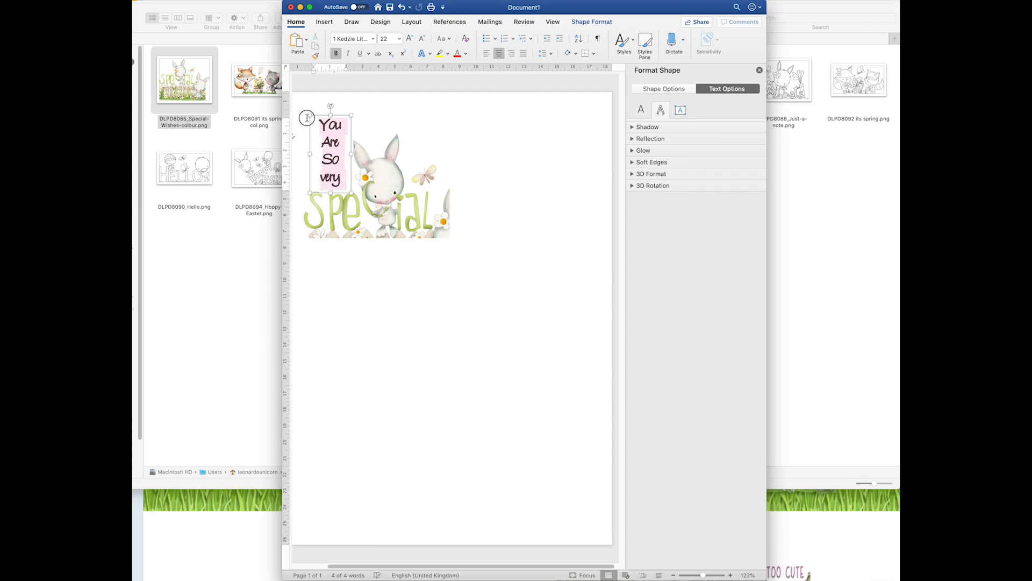
{"action": "left_click", "coordinate": [466, 54]}
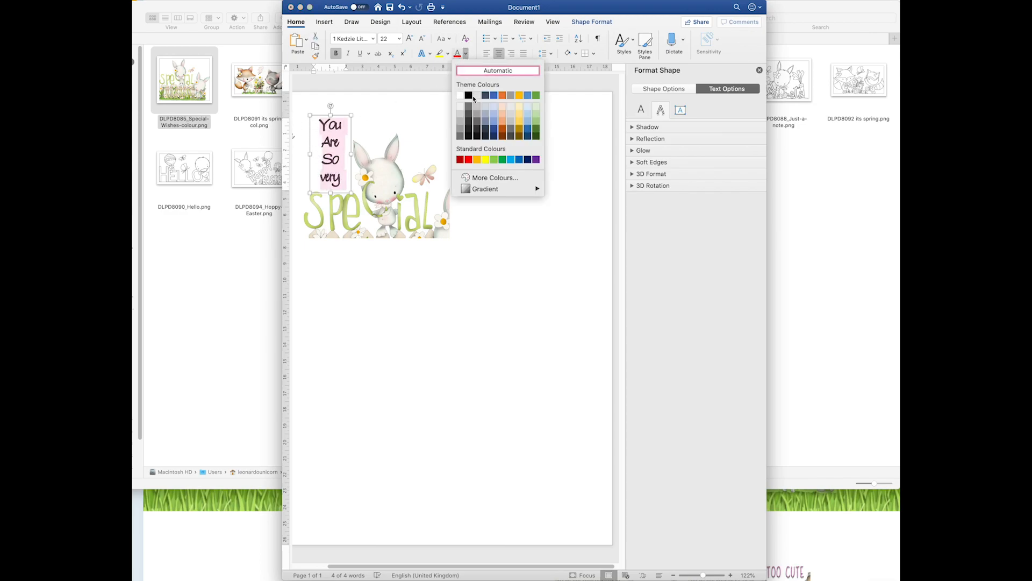
{"action": "left_click", "coordinate": [468, 160]}
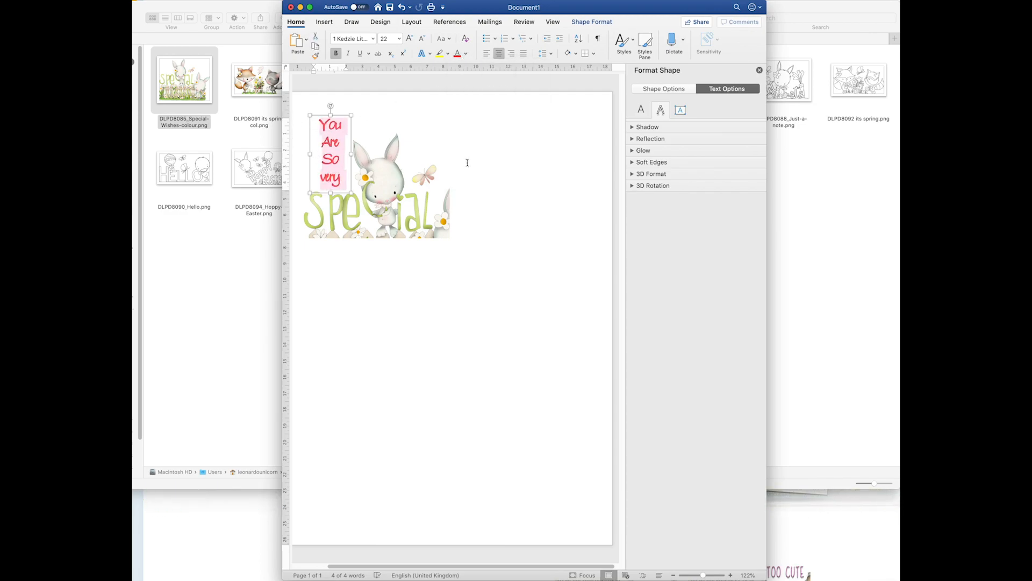
{"action": "left_click", "coordinate": [466, 54]}
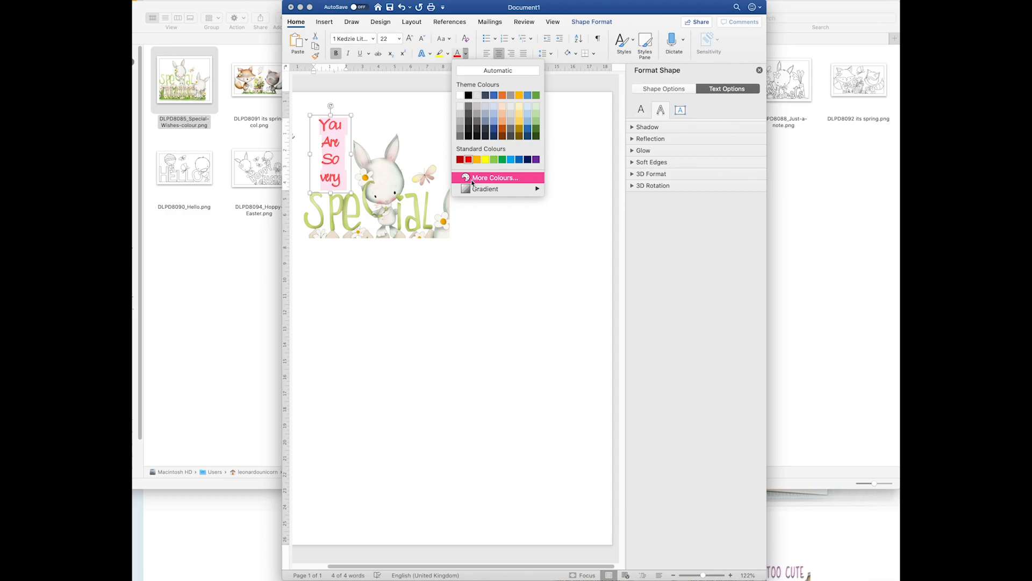
{"action": "left_click", "coordinate": [495, 179]}
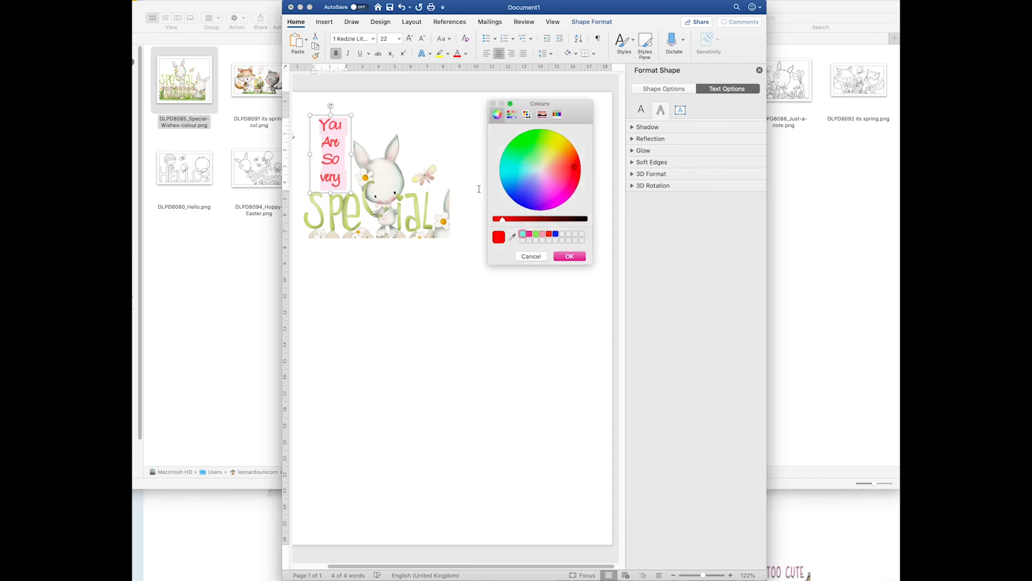
{"action": "left_click", "coordinate": [529, 234]}
{"action": "left_click", "coordinate": [560, 257]}
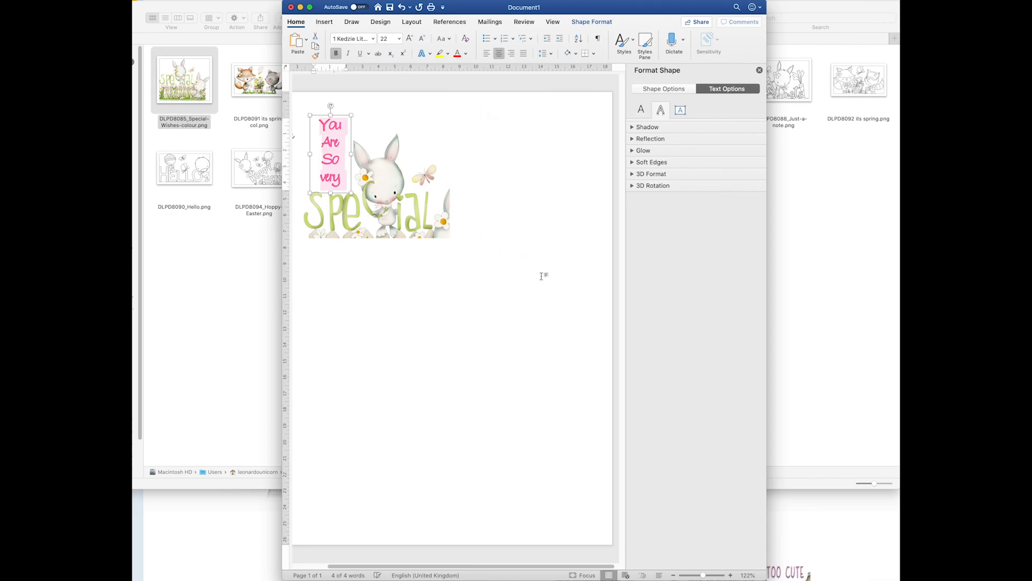
{"action": "left_click", "coordinate": [499, 218]}
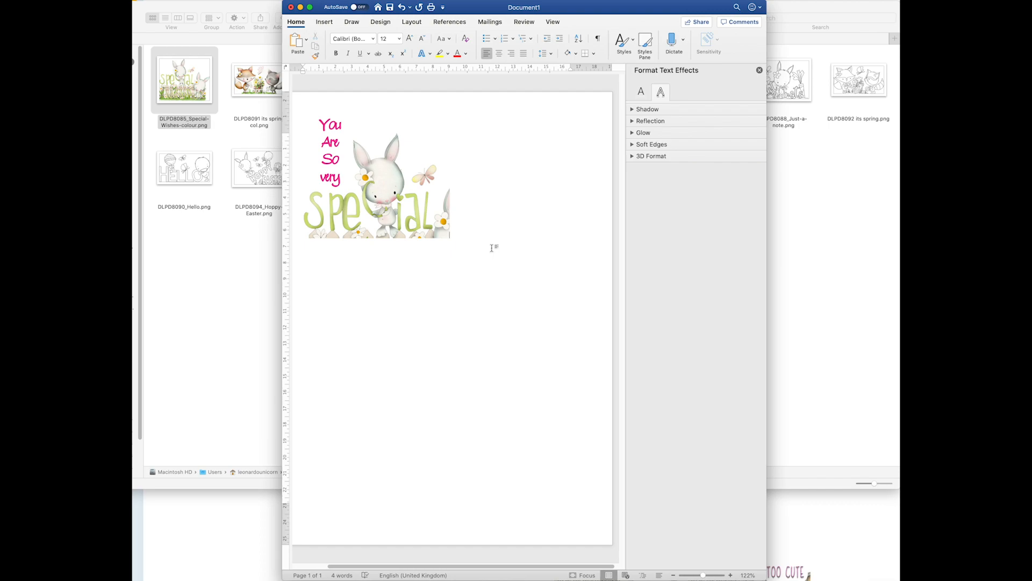
{"action": "left_click", "coordinate": [323, 176]}
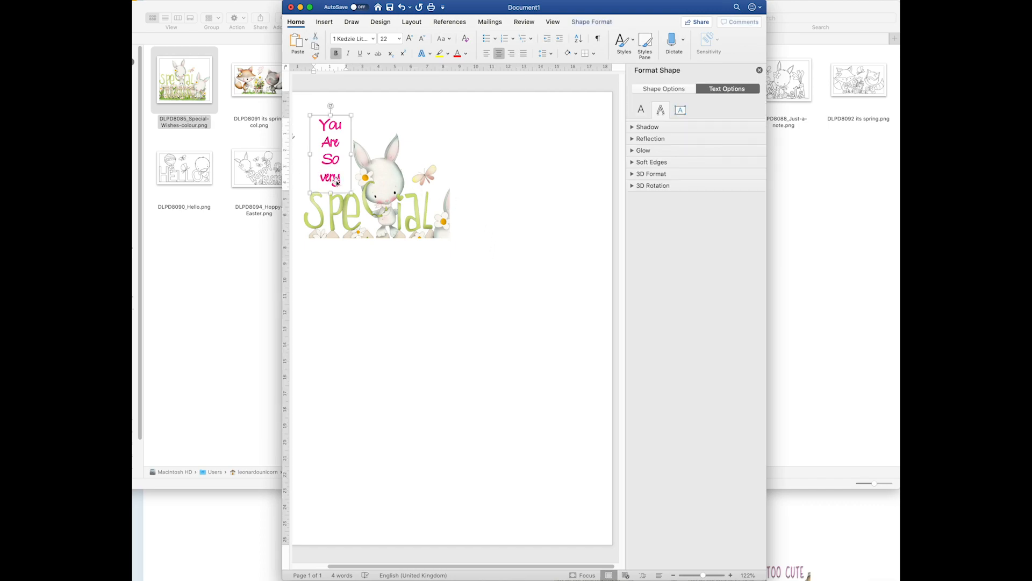
Insert DLPD8091 its spring col.png from the Spring Has Sprung Collection folder into the Word document
{"action": "left_click", "coordinate": [240, 239]}
{"action": "left_click", "coordinate": [265, 80]}
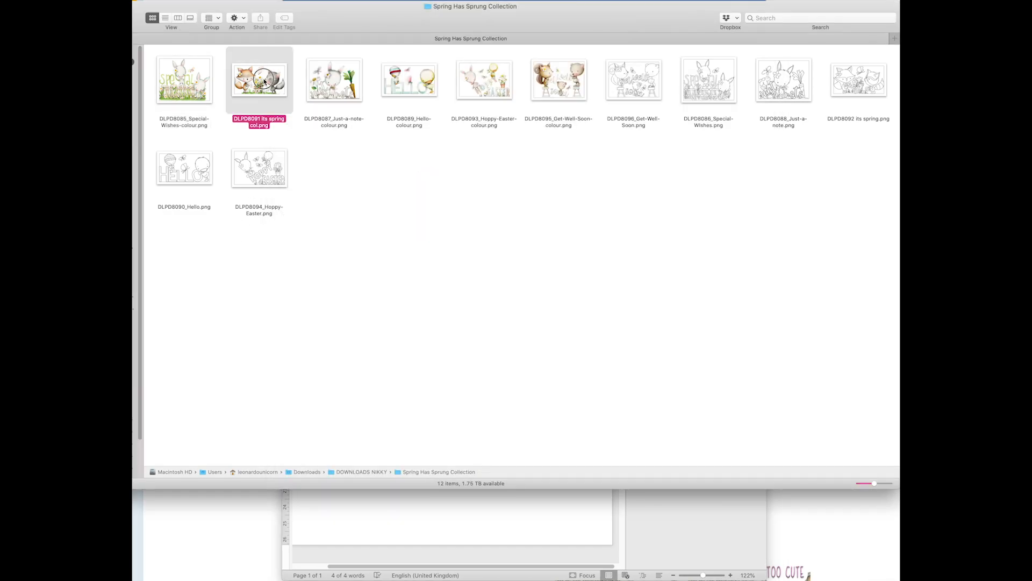
{"action": "left_click_drag", "start_coordinate": [264, 79], "coordinate": [242, 143]}
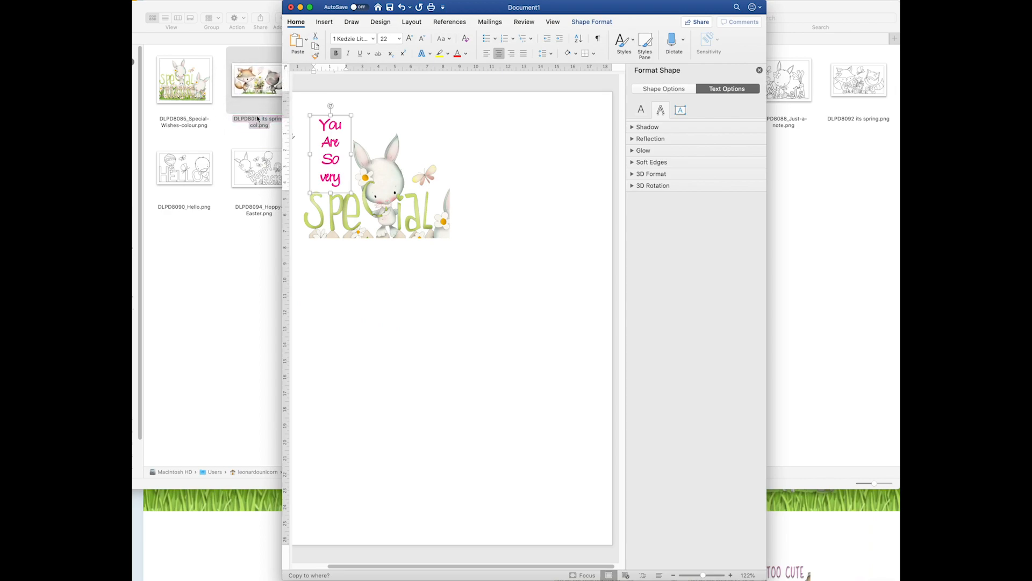
{"action": "left_click", "coordinate": [249, 82]}
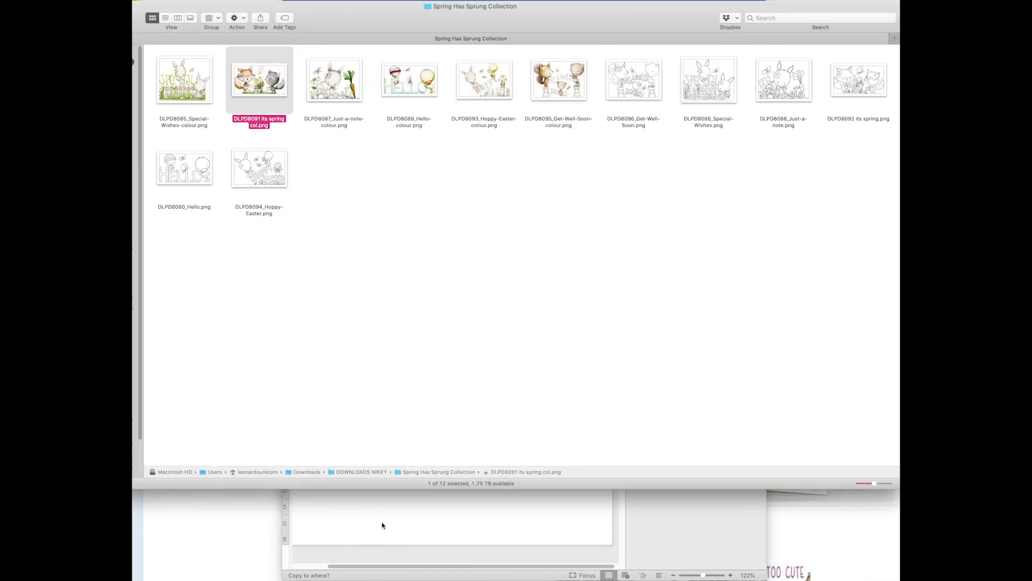
{"action": "left_click_drag", "start_coordinate": [258, 88], "coordinate": [565, 578]}
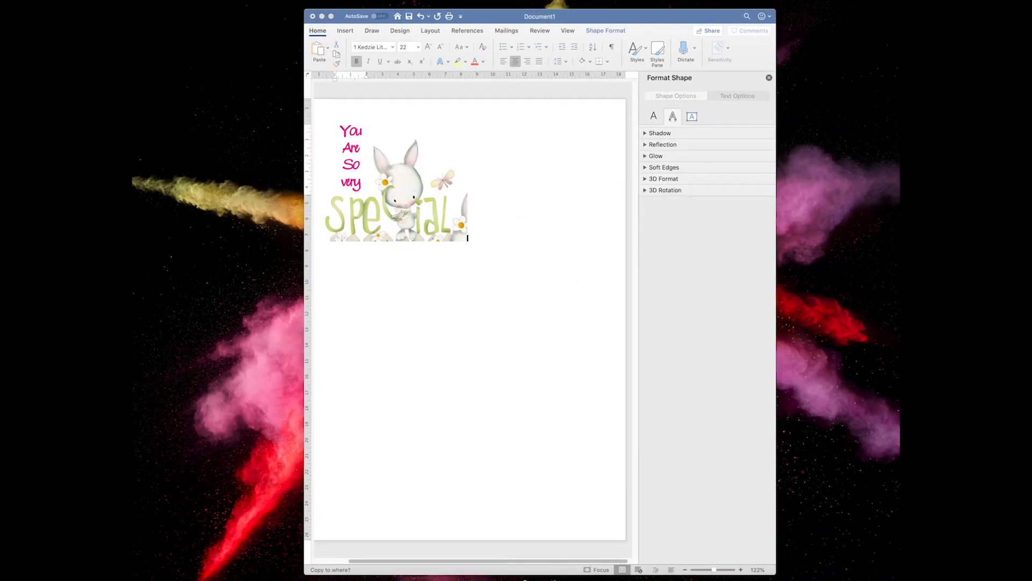
{"action": "left_click_drag", "start_coordinate": [559, 580], "coordinate": [439, 300]}
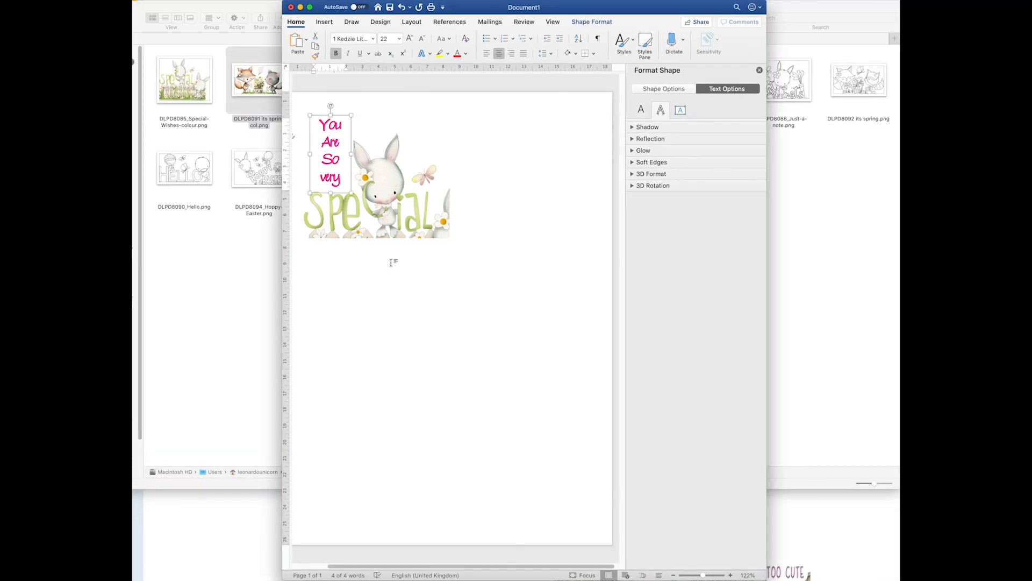
{"action": "left_click_drag", "start_coordinate": [255, 85], "coordinate": [390, 302]}
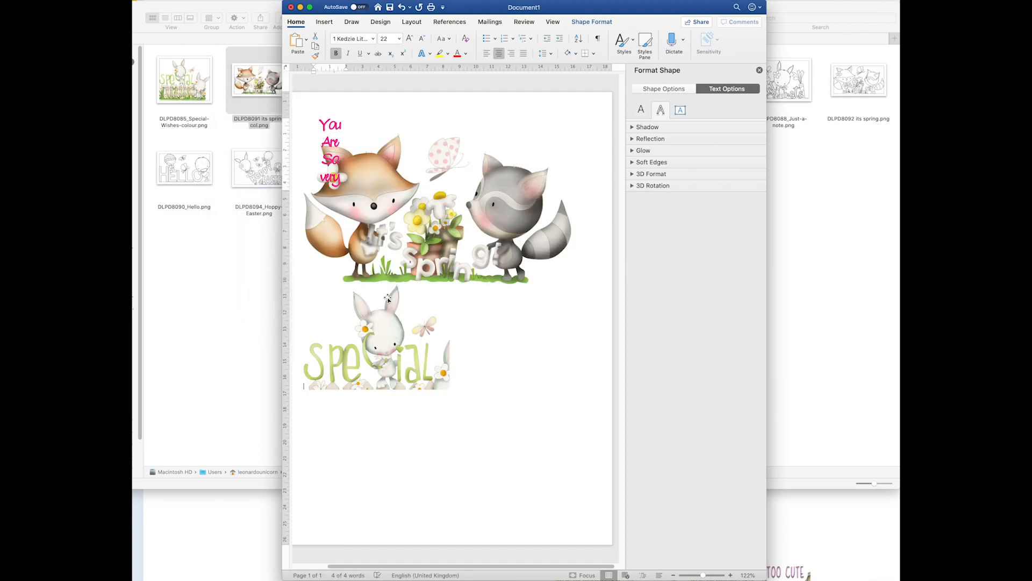
Shrink the fox and raccoon picture proportionally to roughly two thirds of its inserted width
{"action": "left_click", "coordinate": [464, 263]}
{"action": "left_click", "coordinate": [334, 126]}
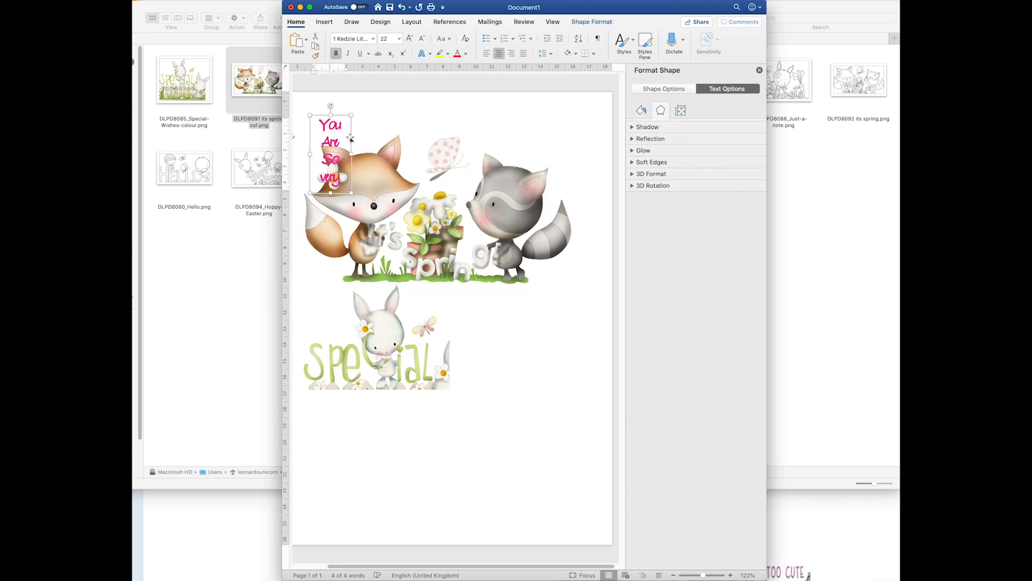
{"action": "left_click", "coordinate": [402, 200]}
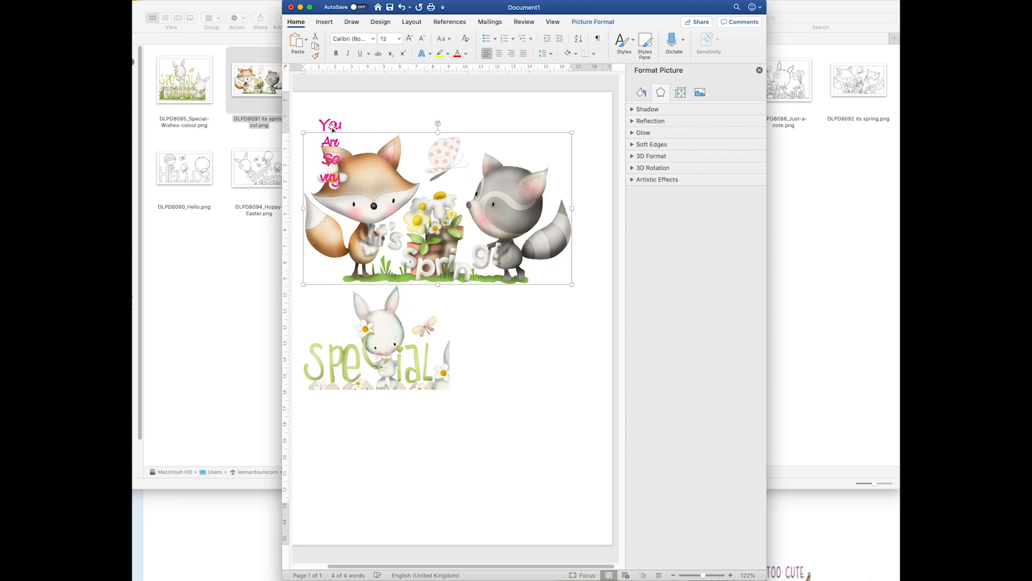
{"action": "left_click", "coordinate": [334, 143]}
{"action": "left_click", "coordinate": [406, 232]}
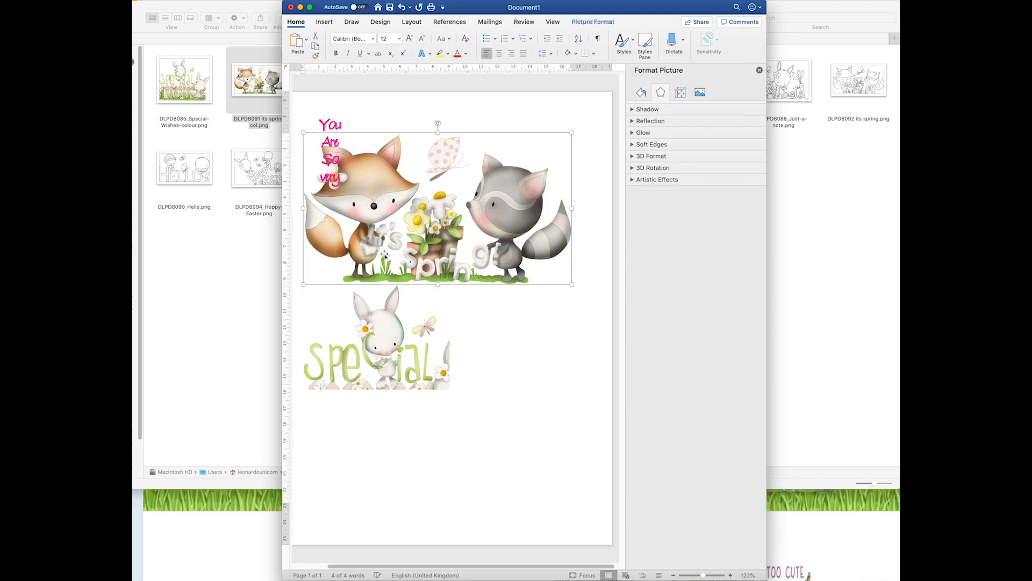
{"action": "left_click_drag", "start_coordinate": [303, 285], "coordinate": [388, 223]}
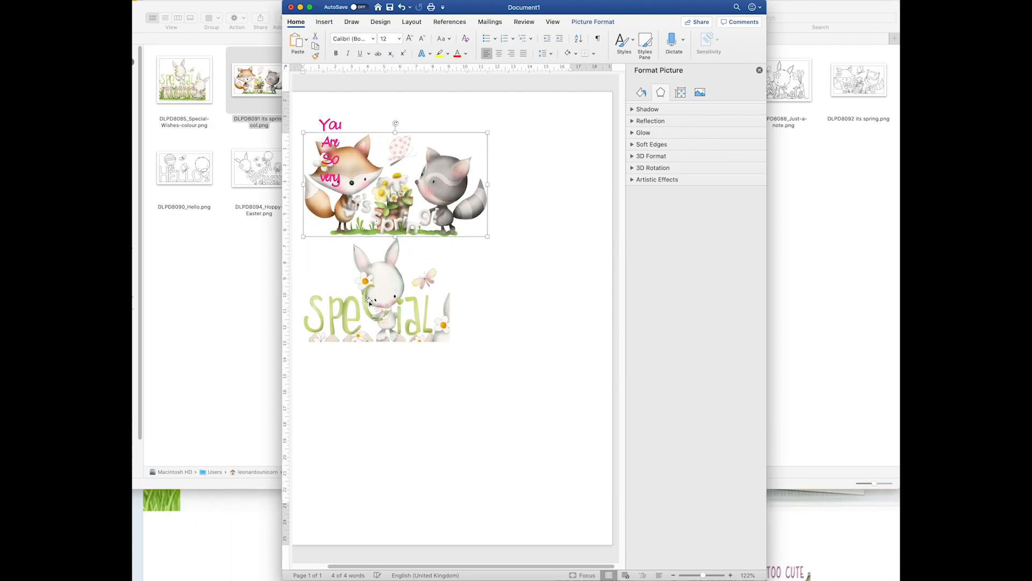
Move the sentiment text box beside the "Special" picture and shrink the fox and raccoon picture to about the bunny picture's width
{"action": "left_click", "coordinate": [329, 138]}
{"action": "left_click_drag", "start_coordinate": [329, 125], "coordinate": [479, 272]}
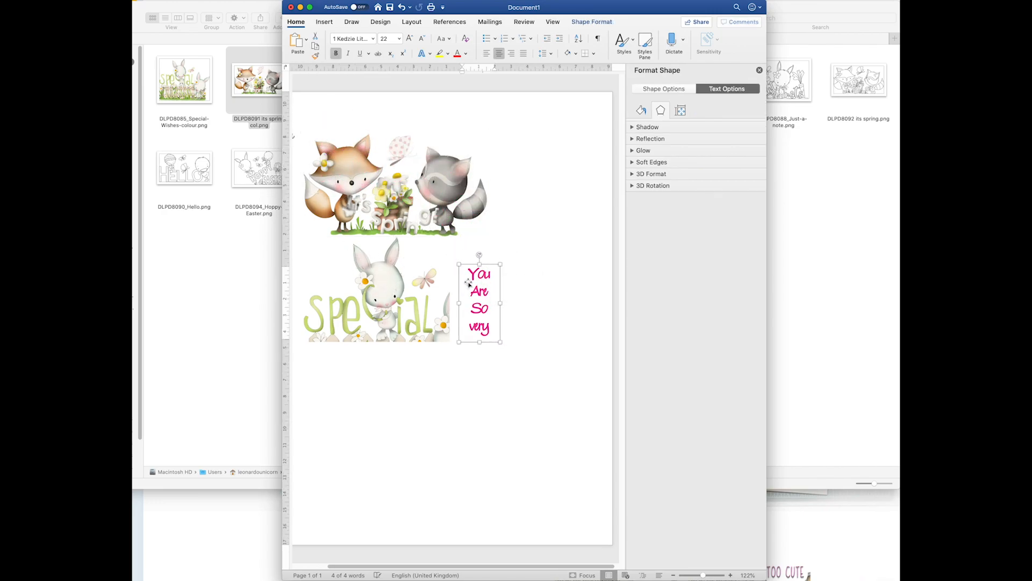
{"action": "left_click", "coordinate": [341, 161]}
{"action": "left_click_drag", "start_coordinate": [490, 233], "coordinate": [437, 216]}
Move the fox and raccoon picture below the bunny picture and try to place it beside the bunny
{"action": "left_click_drag", "start_coordinate": [370, 184], "coordinate": [511, 288]}
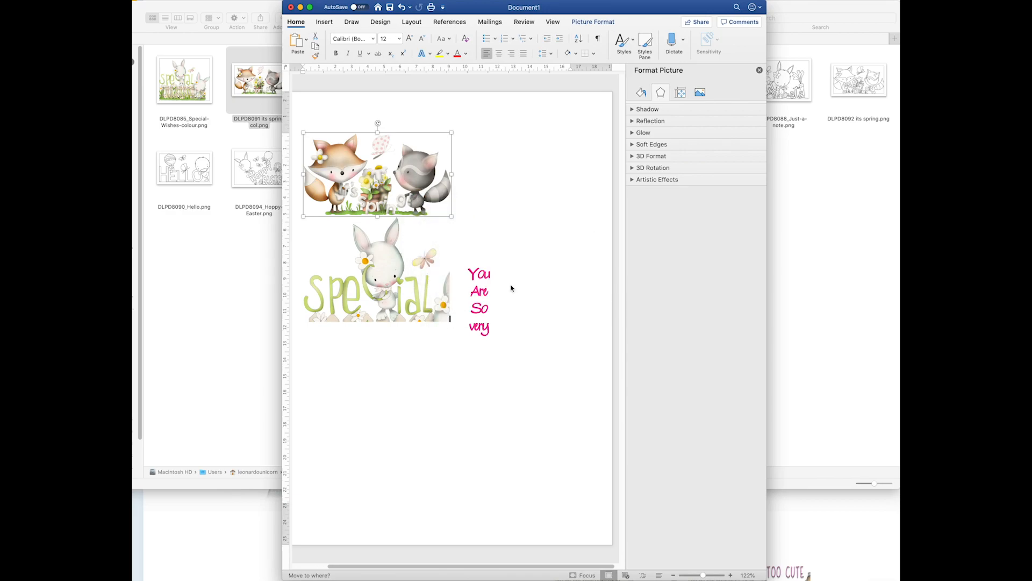
{"action": "left_click_drag", "start_coordinate": [390, 281], "coordinate": [496, 229]}
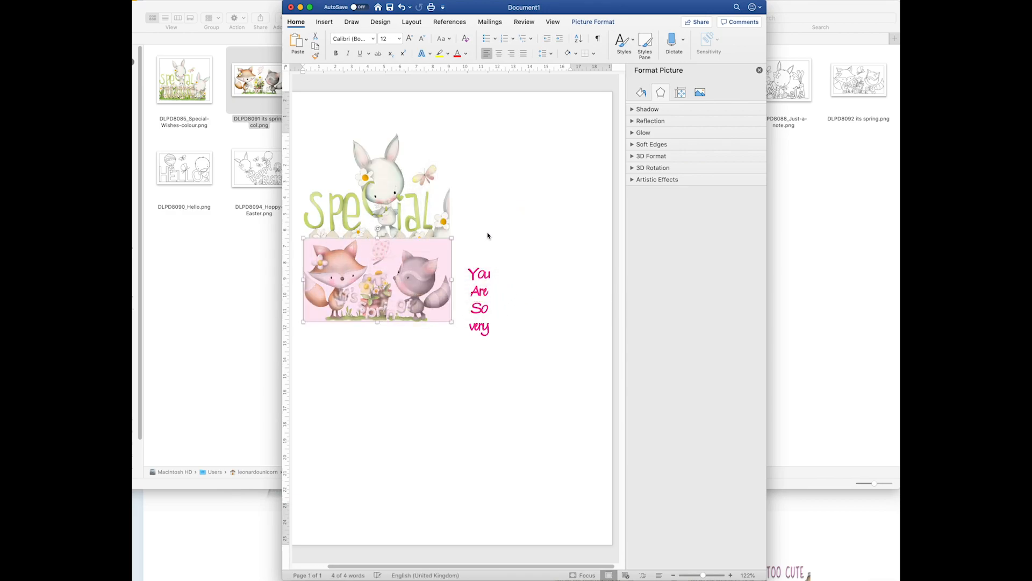
{"action": "left_click_drag", "start_coordinate": [394, 299], "coordinate": [520, 206]}
Set the text wrapping of the fox and raccoon picture and of the bunny picture to Behind Text
{"action": "right_click", "coordinate": [406, 277]}
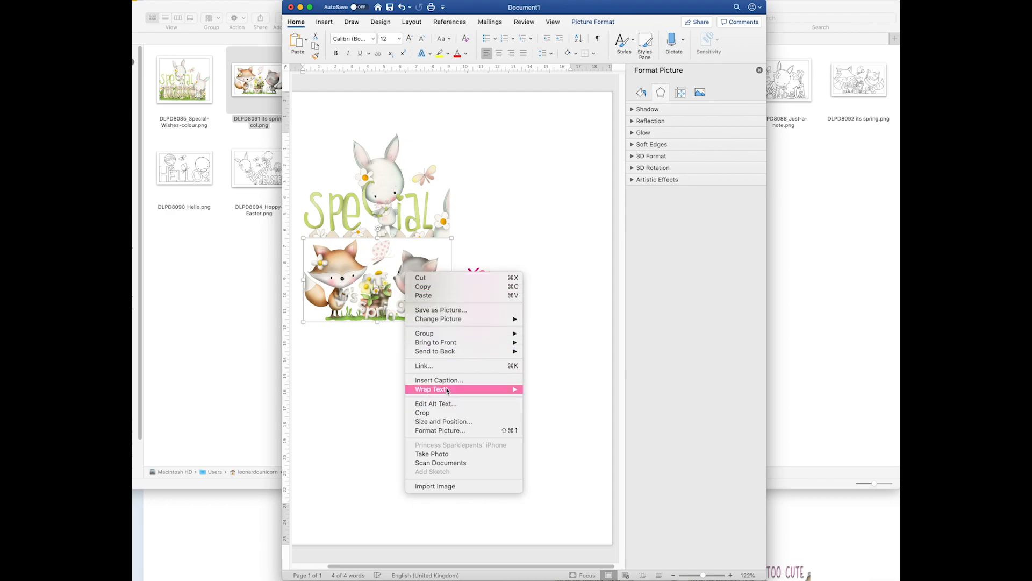
{"action": "mouse_move", "coordinate": [436, 389]}
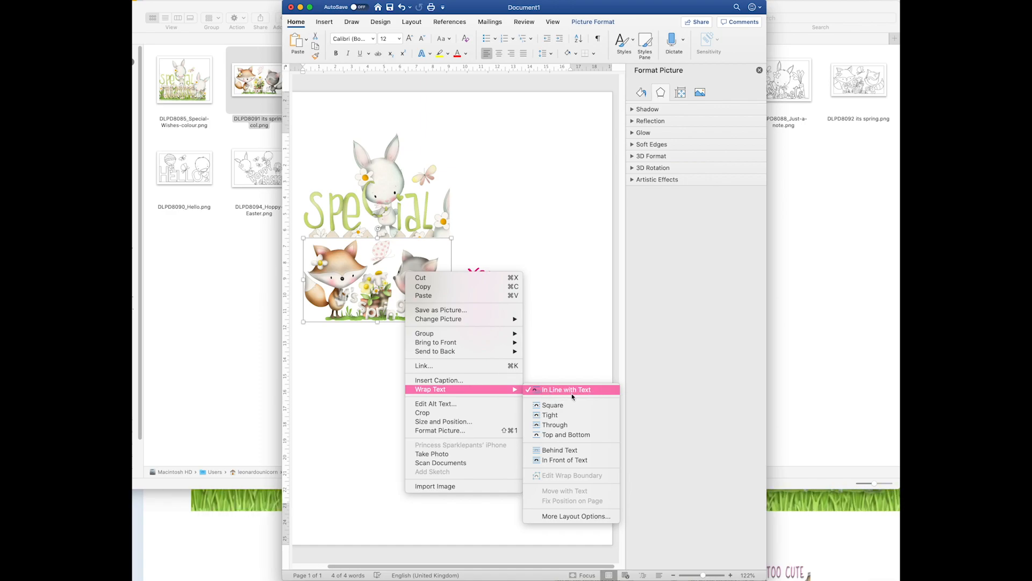
{"action": "left_click", "coordinate": [552, 453]}
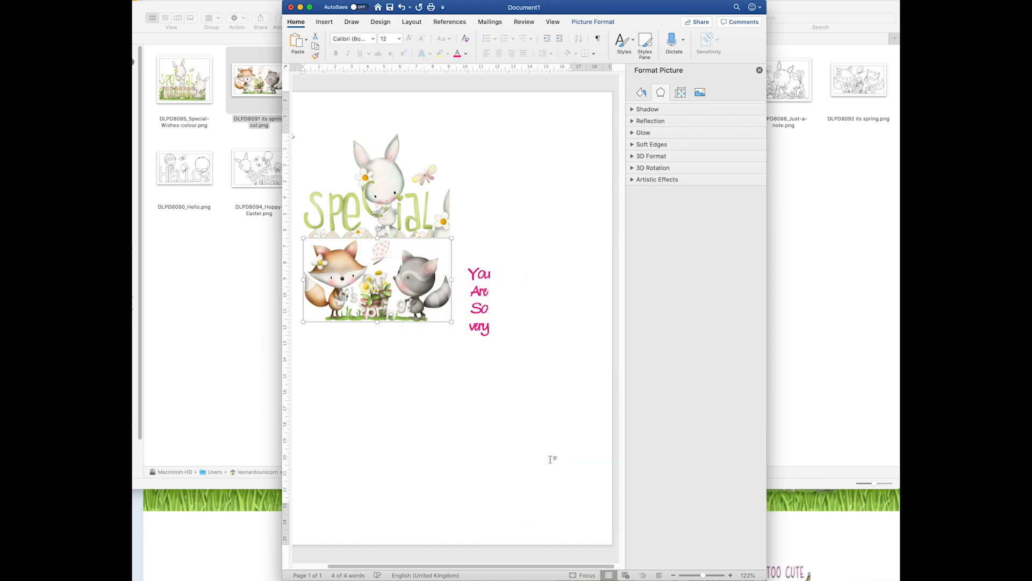
{"action": "left_click", "coordinate": [395, 221]}
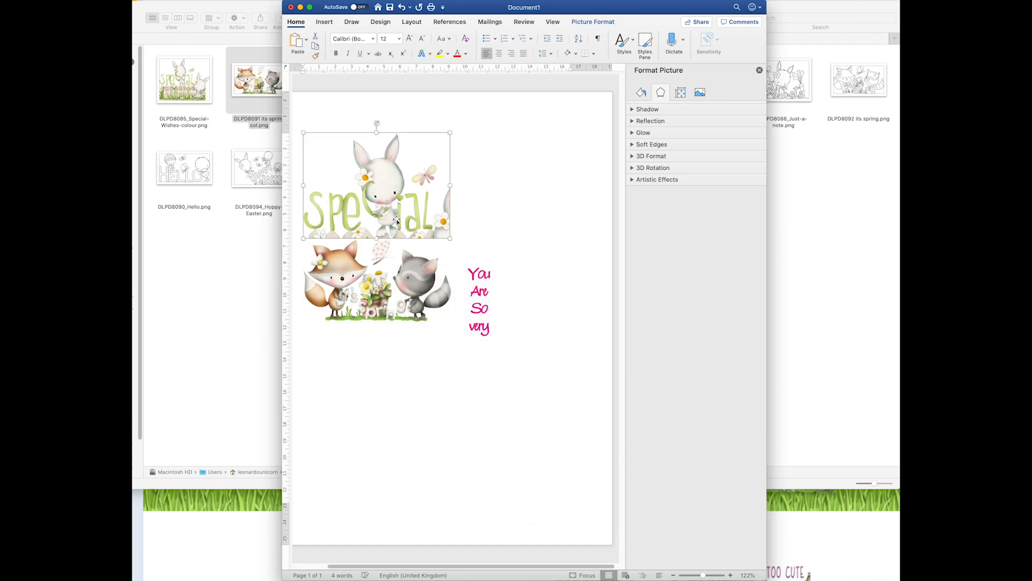
{"action": "right_click", "coordinate": [399, 218]}
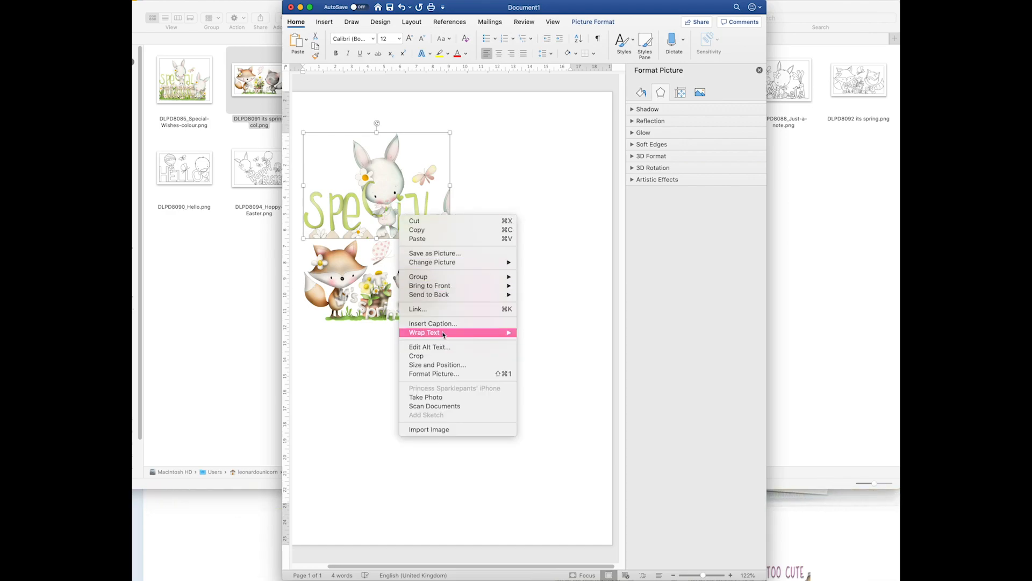
{"action": "mouse_move", "coordinate": [451, 334]}
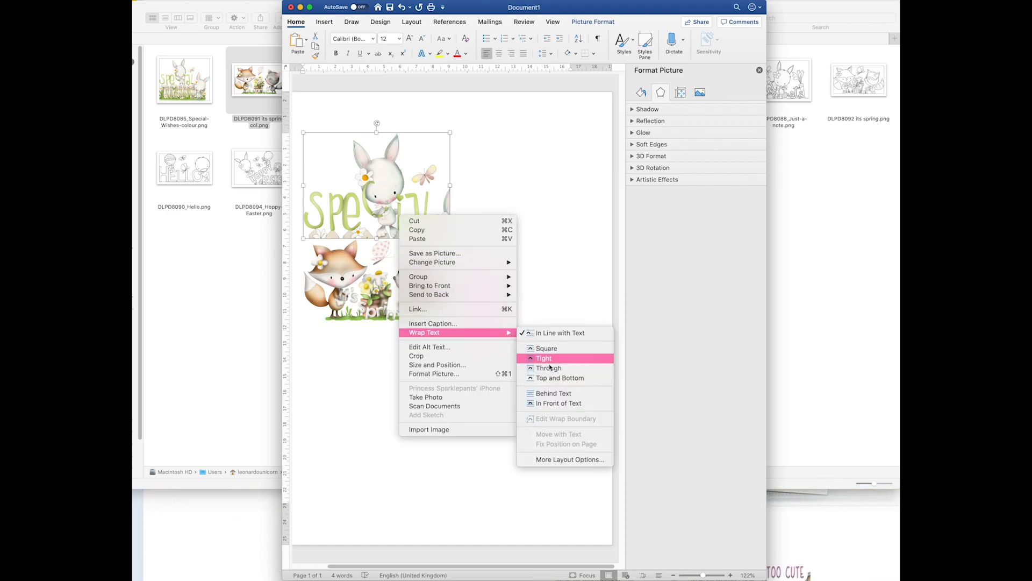
{"action": "left_click", "coordinate": [553, 393]}
Set the text wrapping of the "You Are So very" text box to Behind Text
{"action": "left_click", "coordinate": [497, 317]}
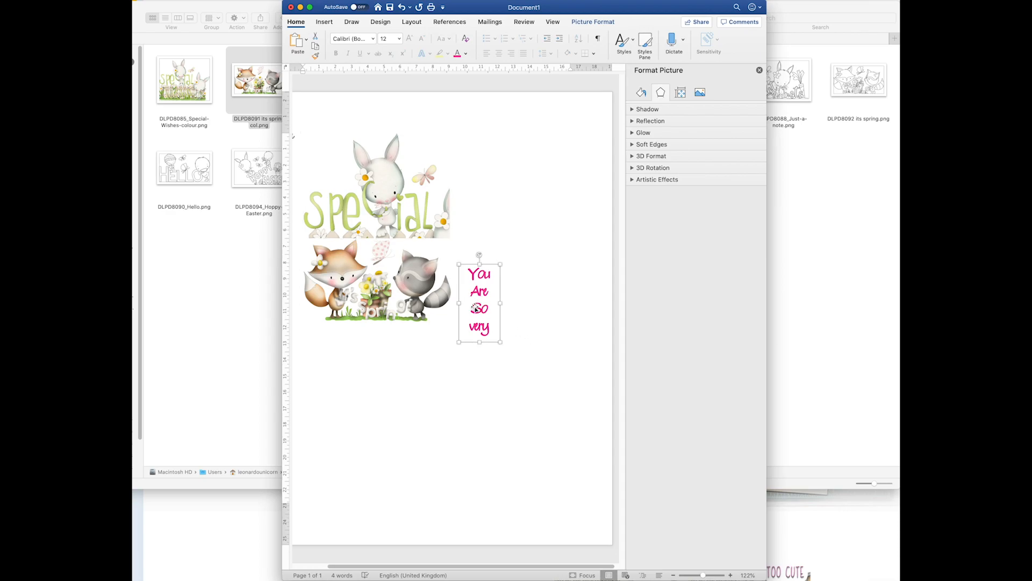
{"action": "right_click", "coordinate": [477, 307]}
{"action": "mouse_move", "coordinate": [525, 438]}
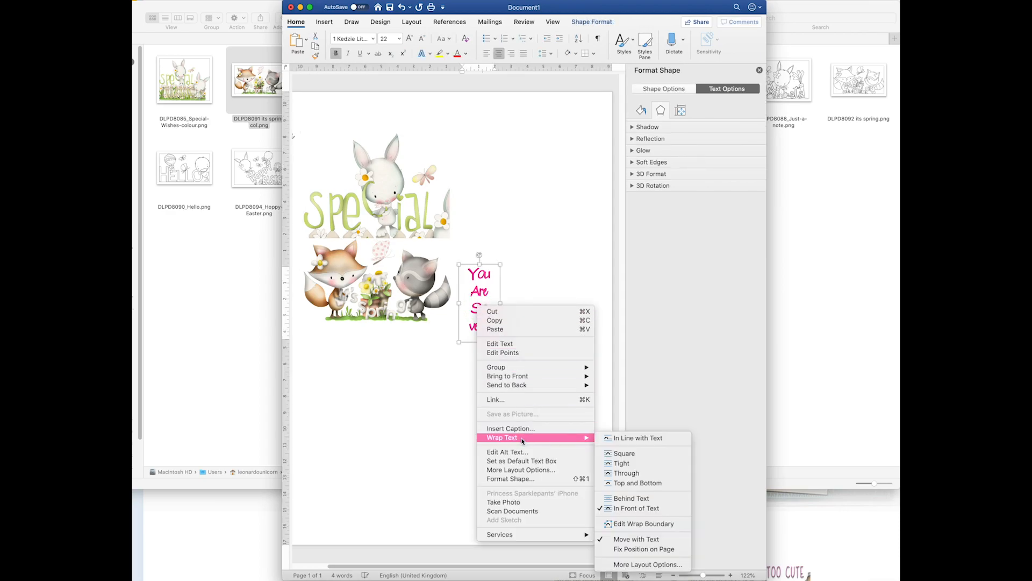
{"action": "left_click", "coordinate": [626, 499]}
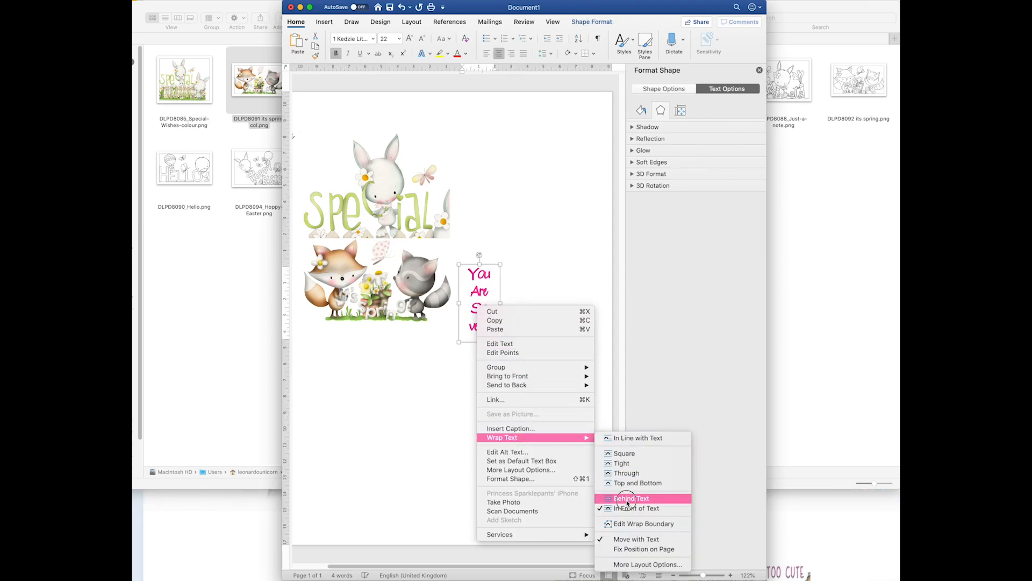
{"action": "left_click", "coordinate": [415, 373]}
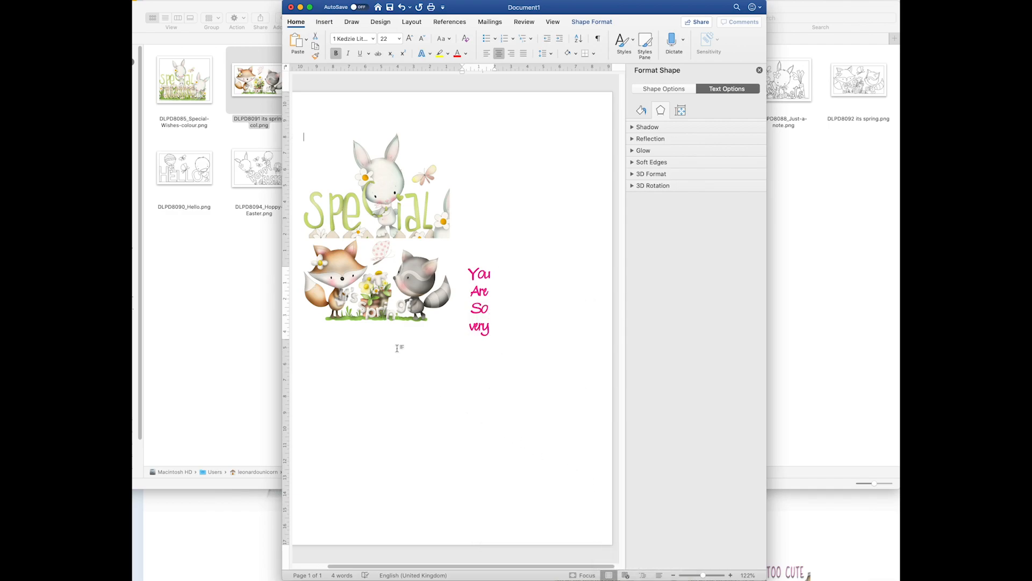
Move the fox and raccoon picture beside the bunny picture and lower the bunny picture on the page
{"action": "left_click", "coordinate": [362, 312]}
{"action": "left_click_drag", "start_coordinate": [362, 312], "coordinate": [507, 218]}
{"action": "left_click", "coordinate": [541, 323]}
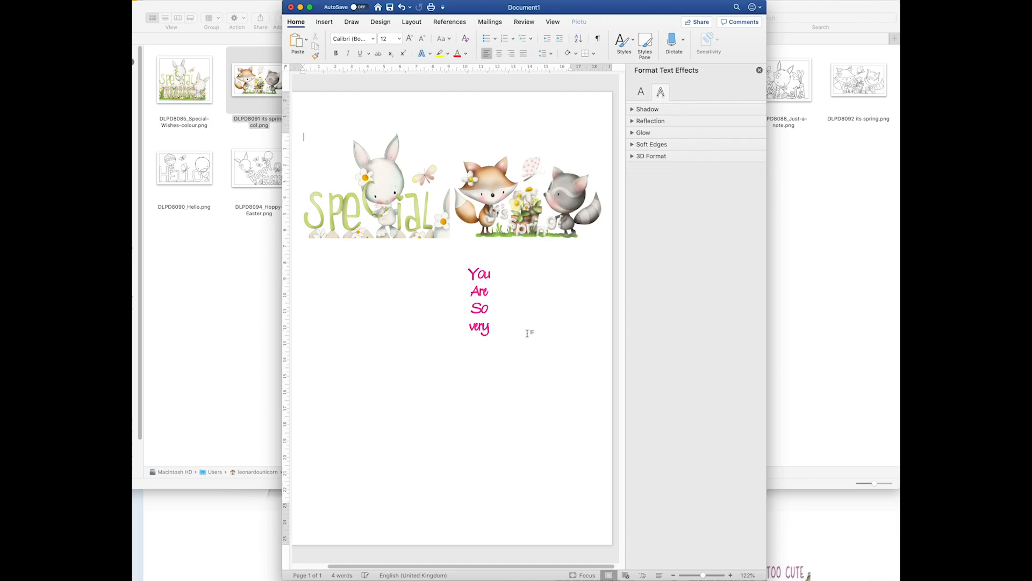
{"action": "left_click", "coordinate": [408, 218]}
{"action": "left_click_drag", "start_coordinate": [409, 218], "coordinate": [410, 284]}
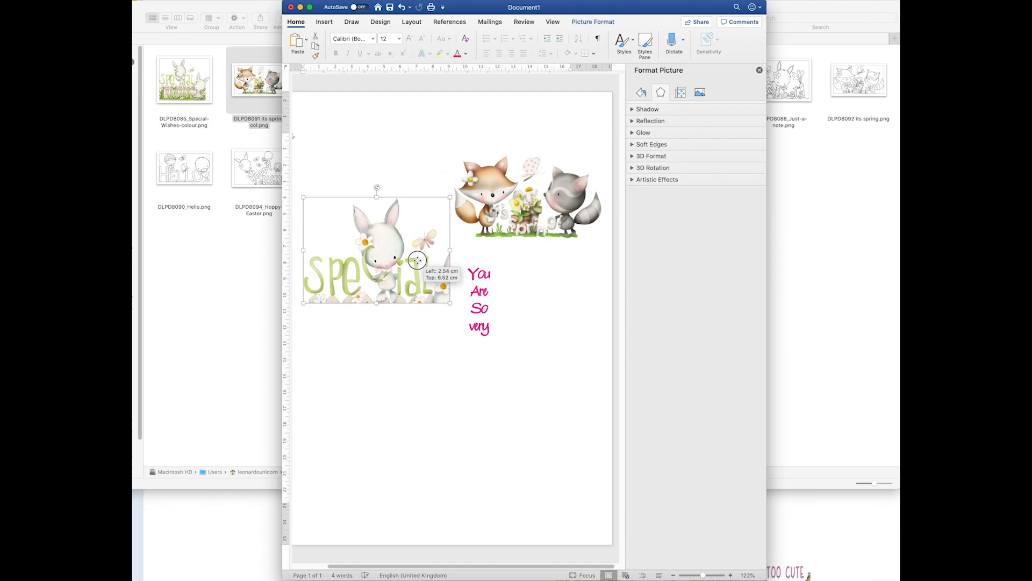
Place the sentiment text box above the bunny's ears and align the fox and raccoon picture level with the bunny picture
{"action": "left_click", "coordinate": [503, 217]}
{"action": "left_click_drag", "start_coordinate": [503, 217], "coordinate": [506, 203]}
{"action": "left_click_drag", "start_coordinate": [482, 289], "coordinate": [389, 145]}
{"action": "left_click_drag", "start_coordinate": [491, 187], "coordinate": [475, 266]}
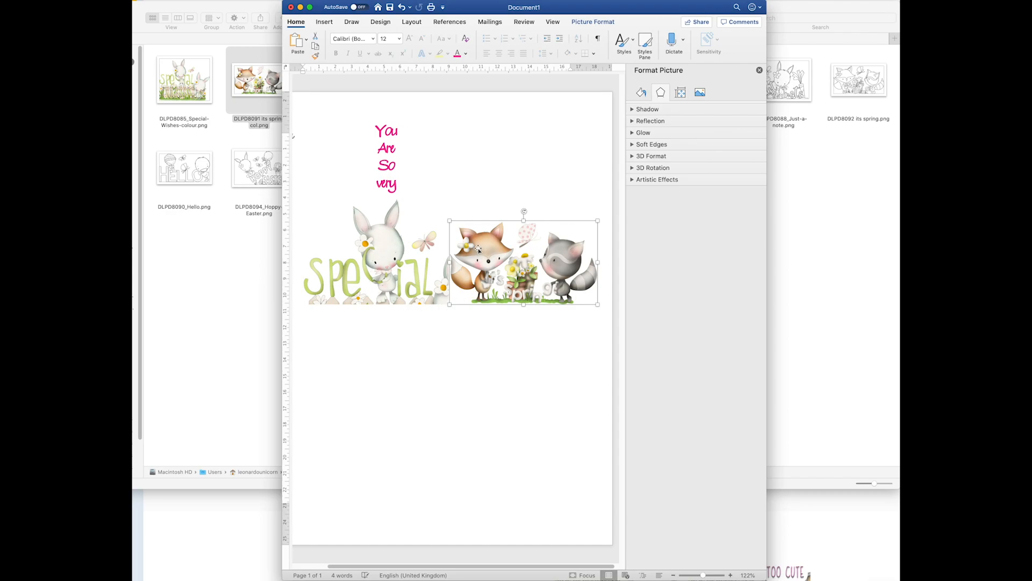
Slide the fox and raccoon picture towards the bunny so that it overlaps the end of "Special"
{"action": "left_click", "coordinate": [436, 339]}
{"action": "left_click_drag", "start_coordinate": [537, 284], "coordinate": [495, 287]}
{"action": "left_click", "coordinate": [467, 330]}
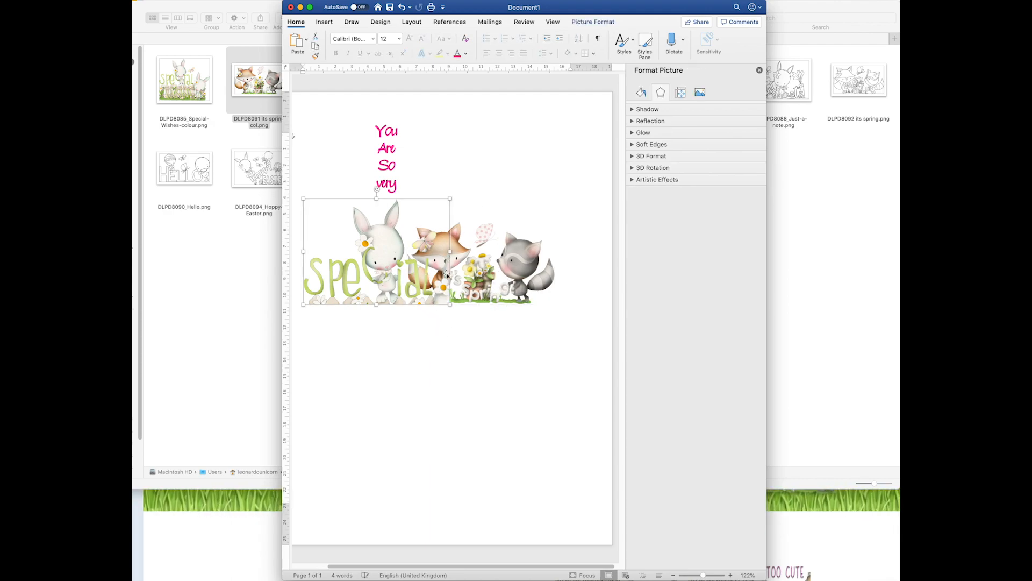
Restore the hidden parts of the bunny picture by setting its crop width to 15 cm and crop height to 12 cm
{"action": "mouse_move", "coordinate": [450, 305]}
{"action": "left_mouse_down"}
{"action": "mouse_move", "coordinate": [459, 326]}
{"action": "mouse_move", "coordinate": [450, 305]}
{"action": "left_mouse_up"}
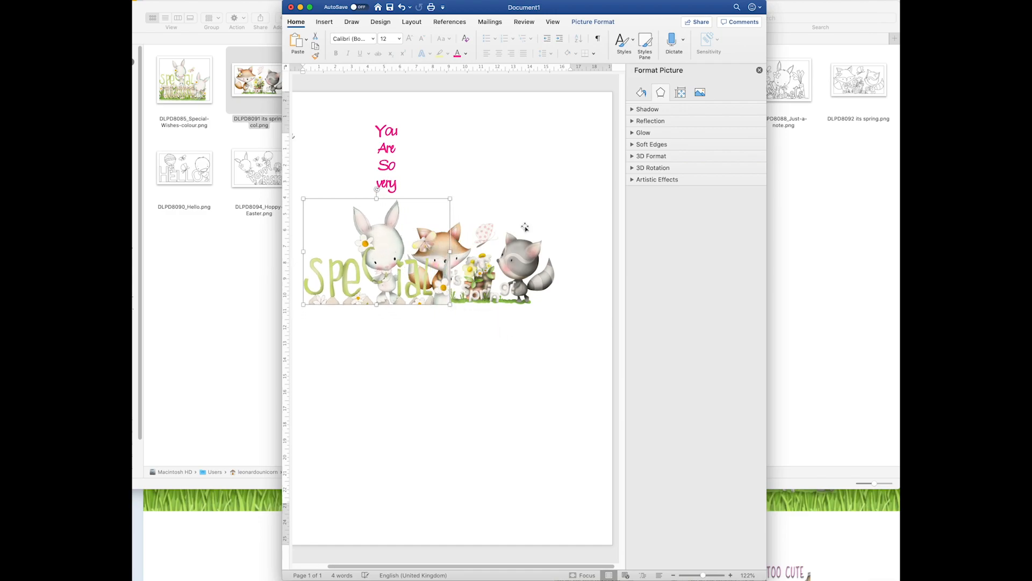
{"action": "left_click", "coordinate": [697, 98]}
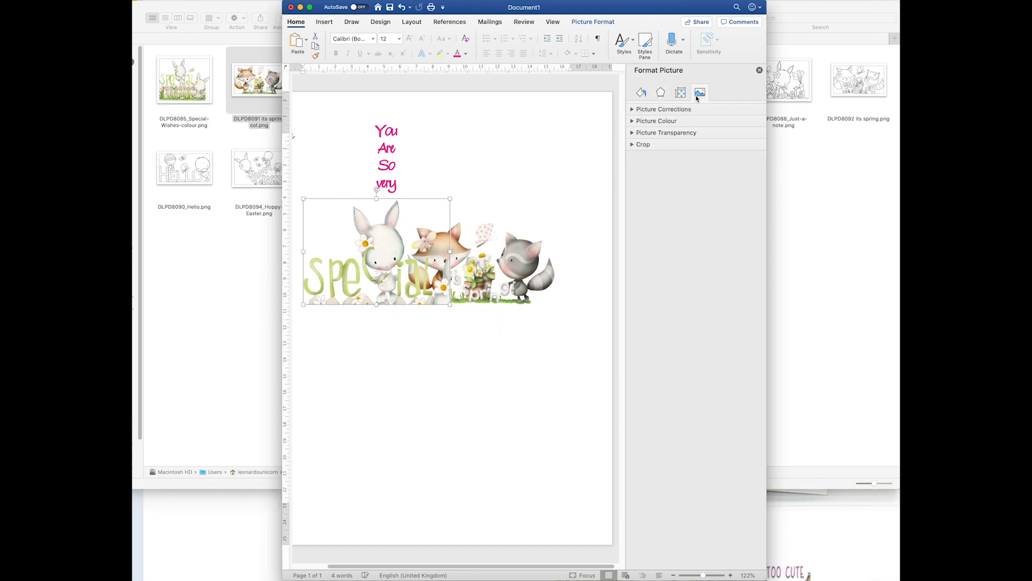
{"action": "left_click", "coordinate": [644, 145]}
{"action": "left_click", "coordinate": [741, 246]}
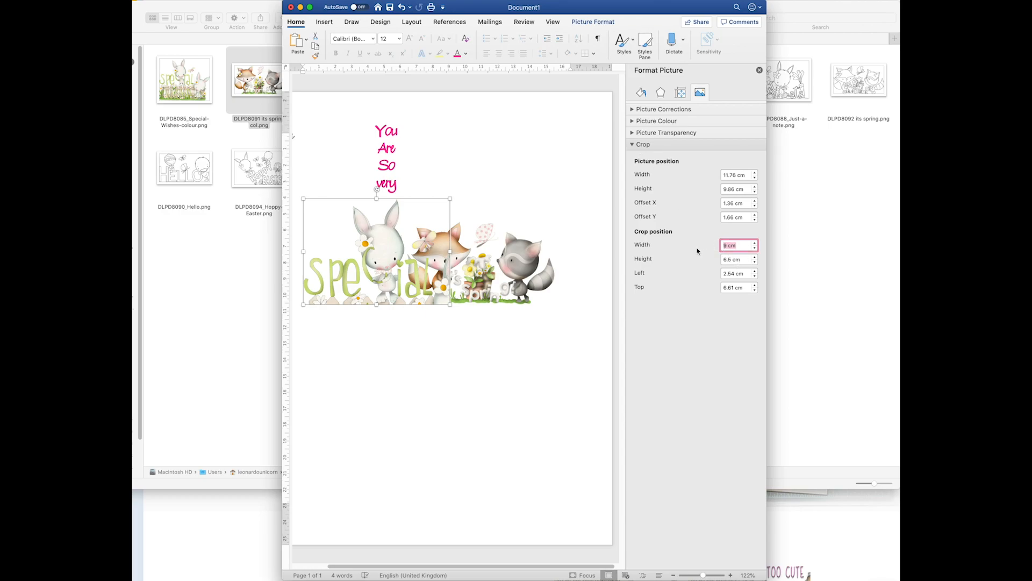
{"action": "type", "text": "15"}
{"action": "left_click", "coordinate": [741, 263]}
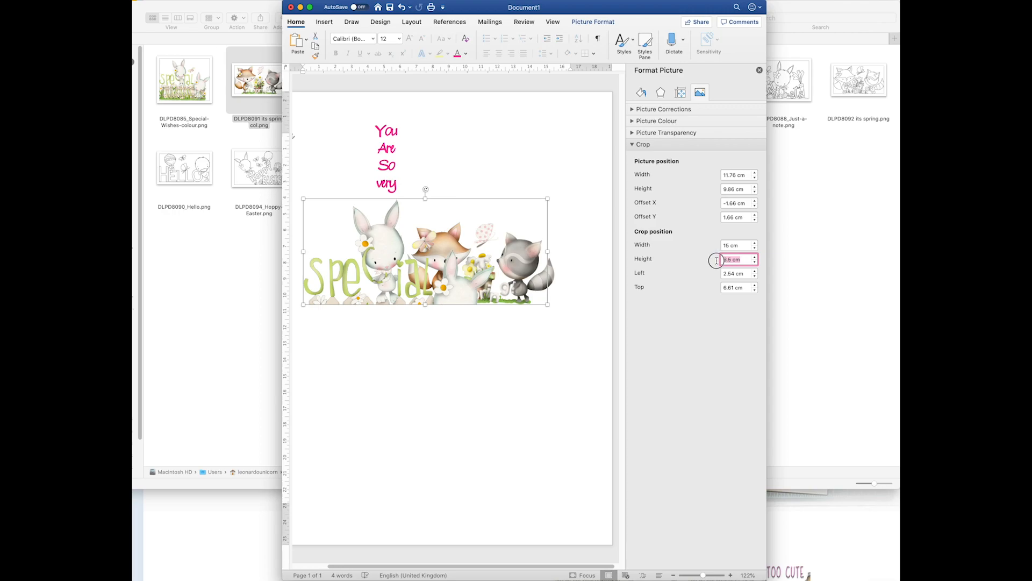
{"action": "left_click", "coordinate": [743, 249]}
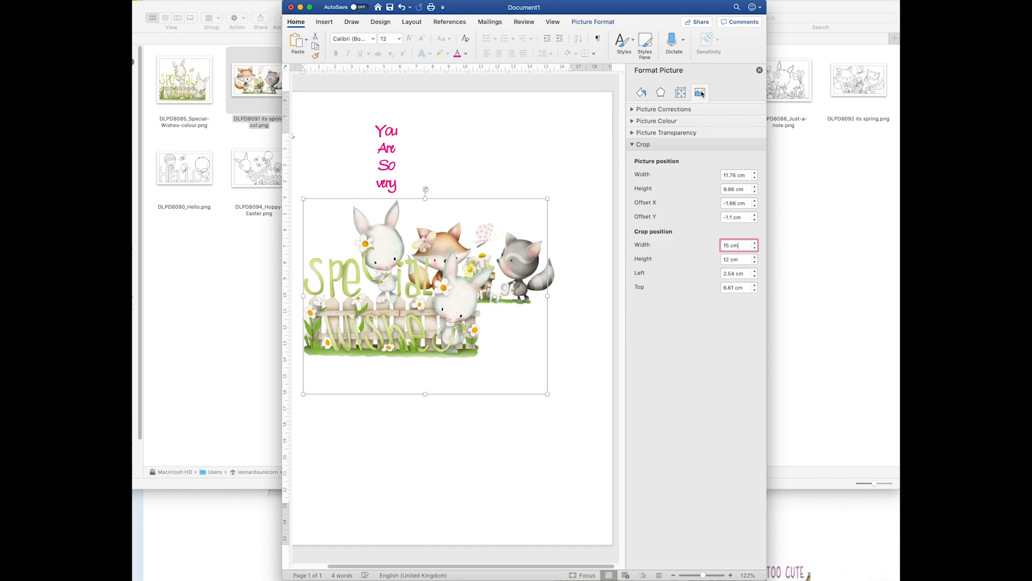
{"action": "left_click", "coordinate": [599, 135]}
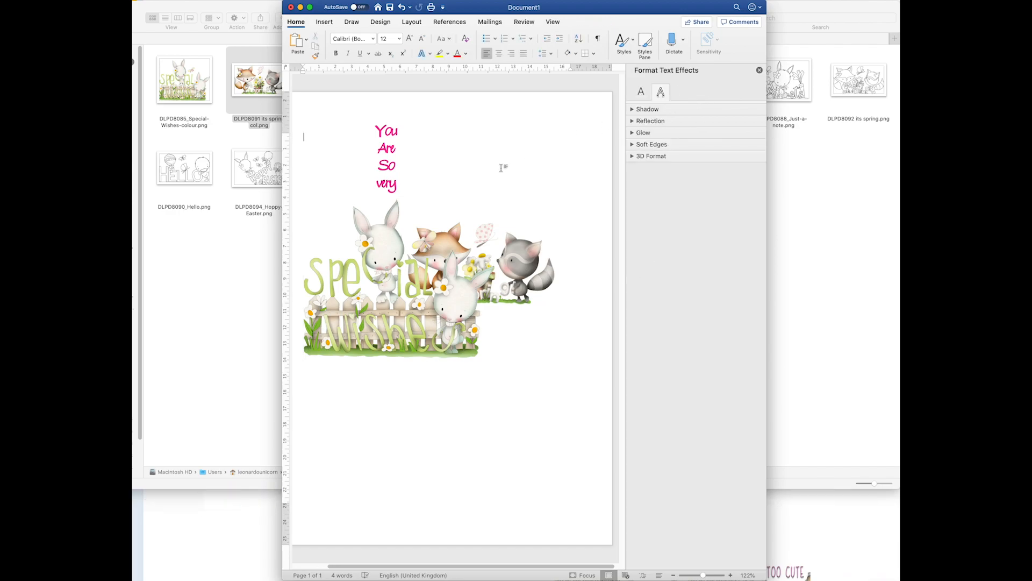
Shrink the uncropped Special Wishes picture and move the fox and raccoon picture away from it
{"action": "left_click", "coordinate": [426, 269]}
{"action": "left_click_drag", "start_coordinate": [546, 397], "coordinate": [465, 327]}
{"action": "left_click_drag", "start_coordinate": [496, 291], "coordinate": [525, 291]}
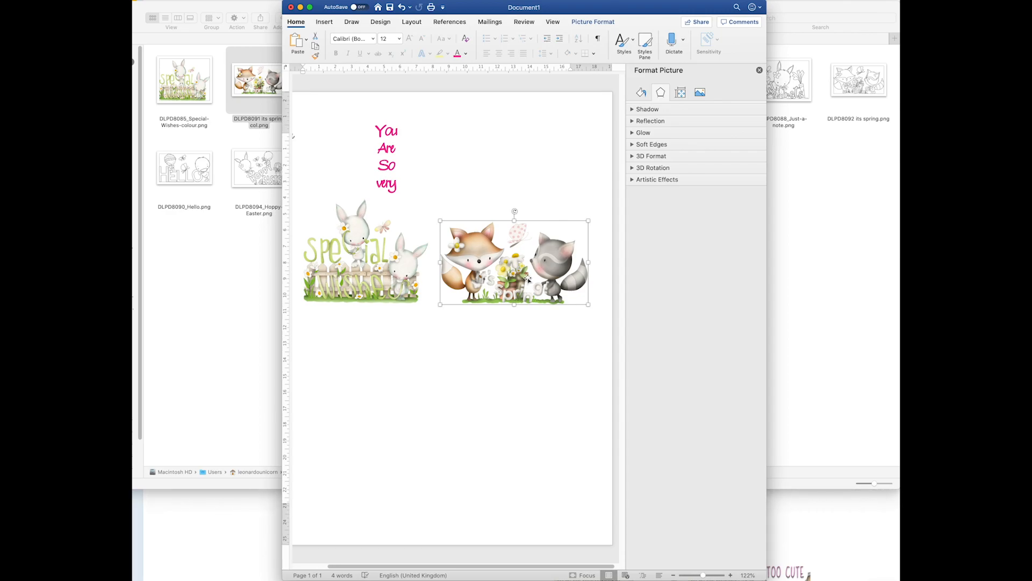
Enlarge the Special Wishes picture slightly and shift it a little down and towards the fox
{"action": "left_click", "coordinate": [393, 283]}
{"action": "left_click_drag", "start_coordinate": [463, 326], "coordinate": [497, 353]}
{"action": "left_click_drag", "start_coordinate": [408, 284], "coordinate": [417, 290]}
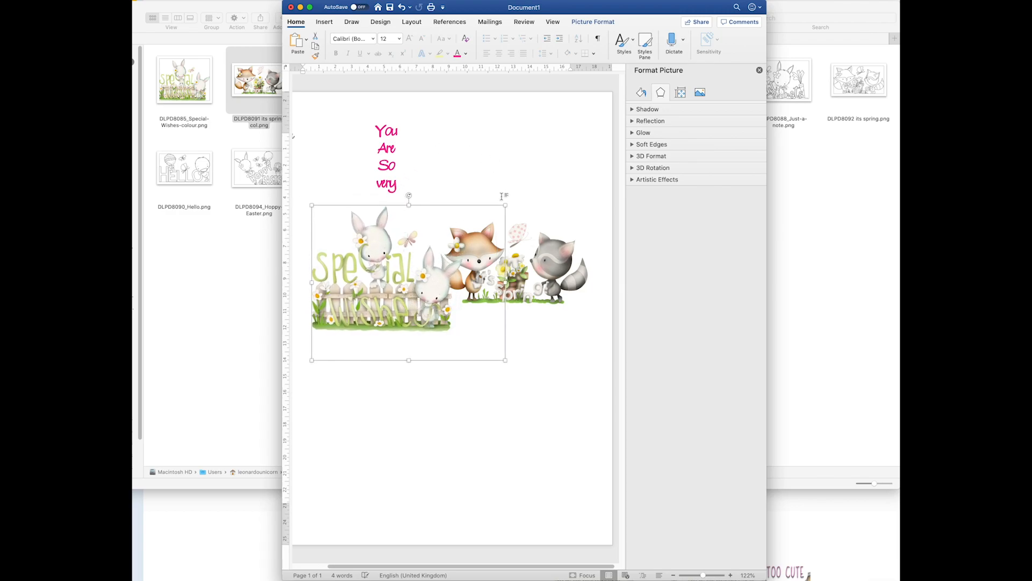
Move the fox and raccoon picture down and against the bunny picture so that their grass lines meet
{"action": "left_click", "coordinate": [549, 295]}
{"action": "left_click_drag", "start_coordinate": [549, 294], "coordinate": [536, 322]}
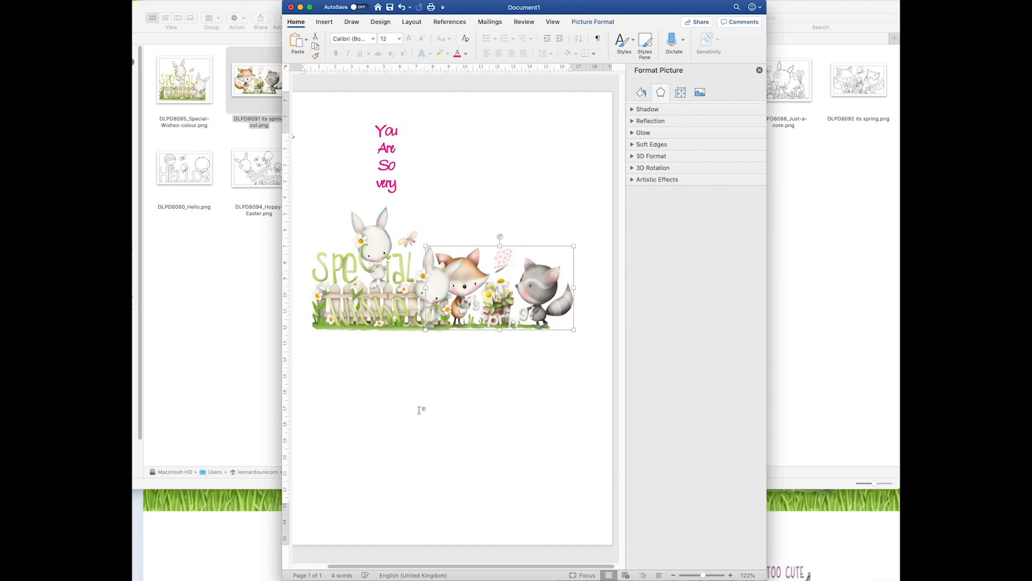
Widen the sentiment text box and join its four lines into the single line "You Are So very"
{"action": "left_click", "coordinate": [389, 168]}
{"action": "left_click_drag", "start_coordinate": [408, 200], "coordinate": [489, 199]}
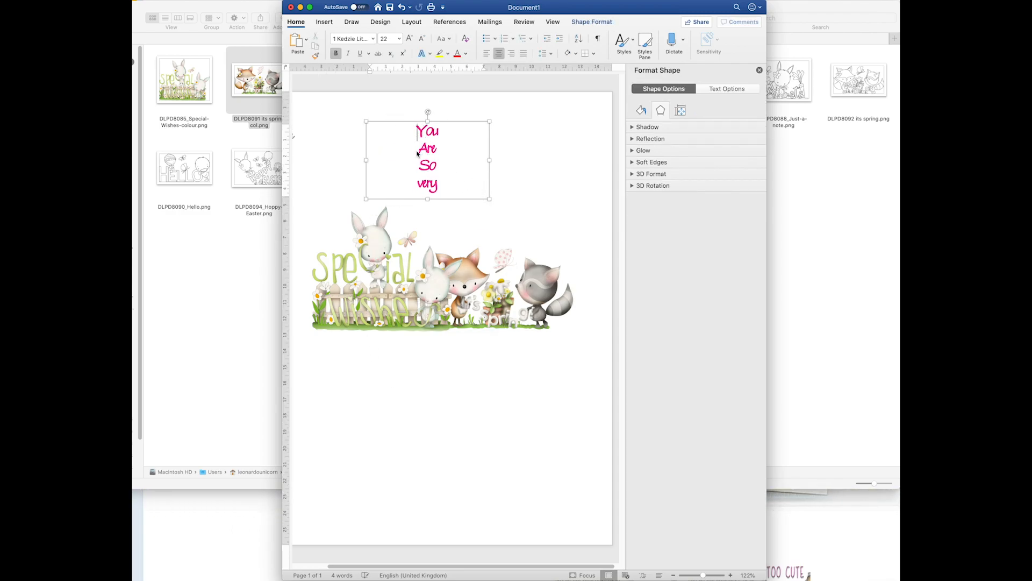
{"action": "key", "text": "BackSpace"}
{"action": "key", "text": "Down"}
{"action": "key", "text": "BackSpace"}
{"action": "key", "text": "BackSpace"}
{"action": "key", "text": "Down"}
{"action": "key", "text": "BackSpace"}
{"action": "key", "text": "BackSpace"}
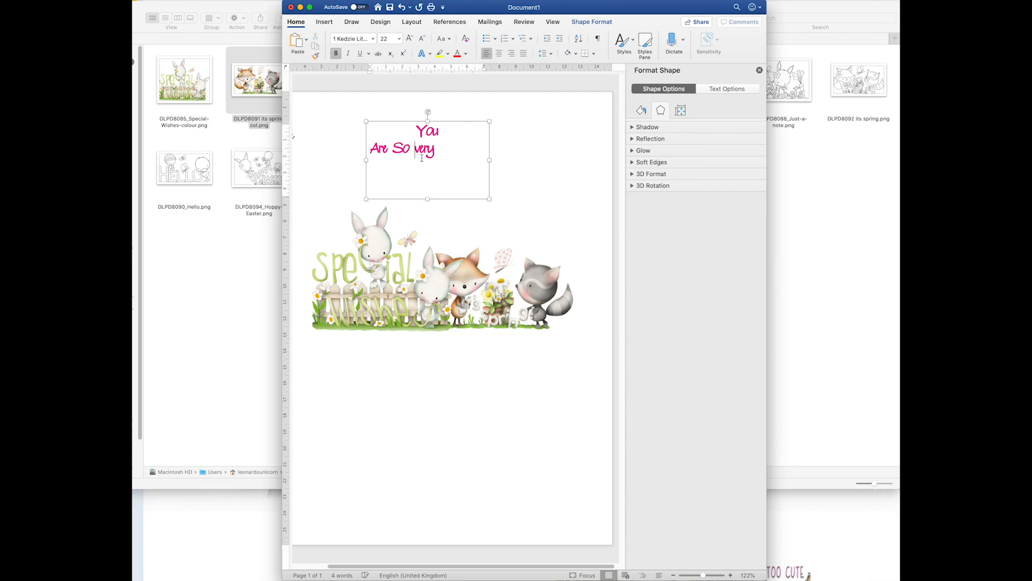
{"action": "key", "text": "BackSpace"}
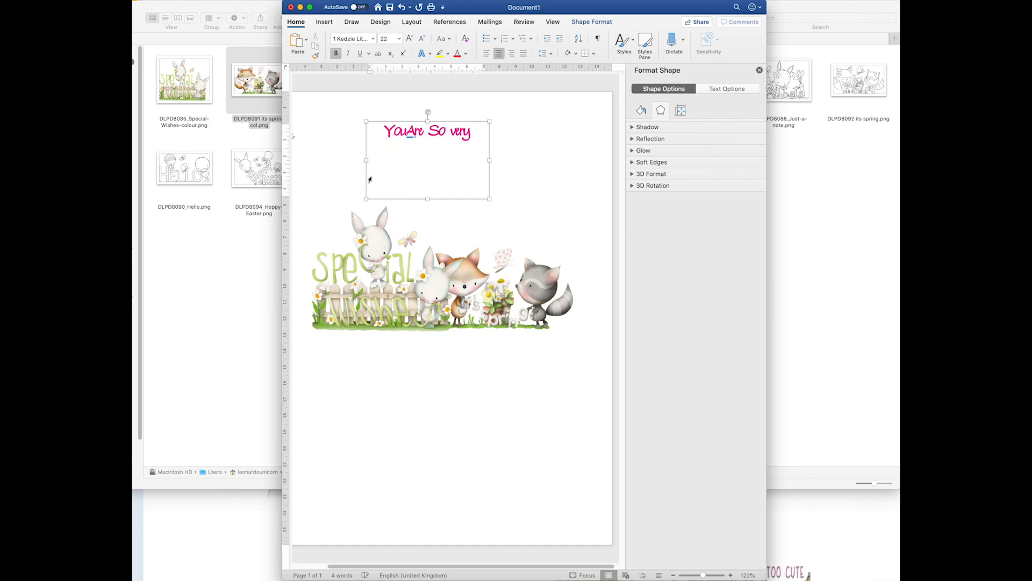
Change the font of the whole sentiment to Adiescode Script
{"action": "left_click_drag", "start_coordinate": [381, 131], "coordinate": [481, 137]}
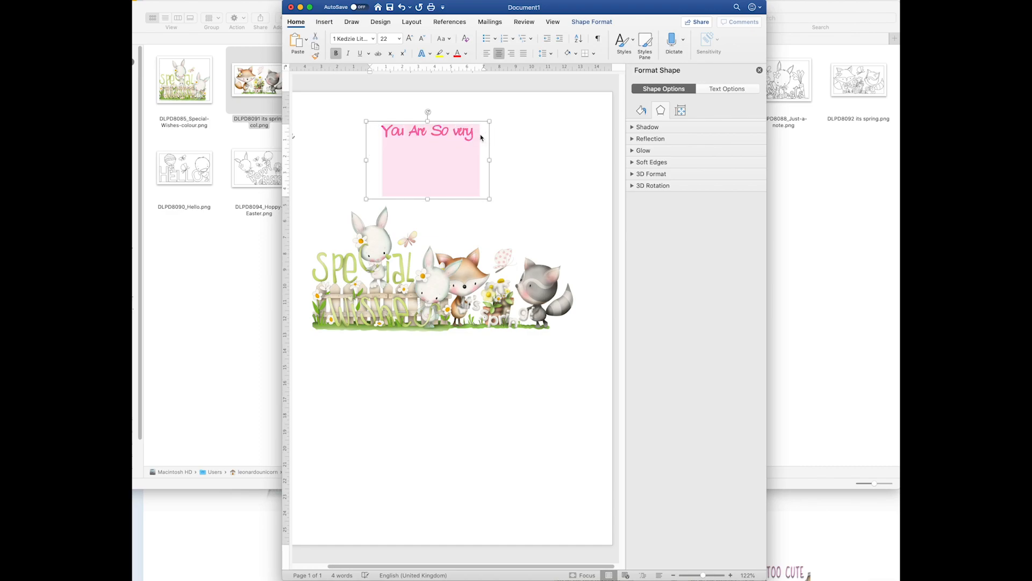
{"action": "left_click", "coordinate": [372, 39]}
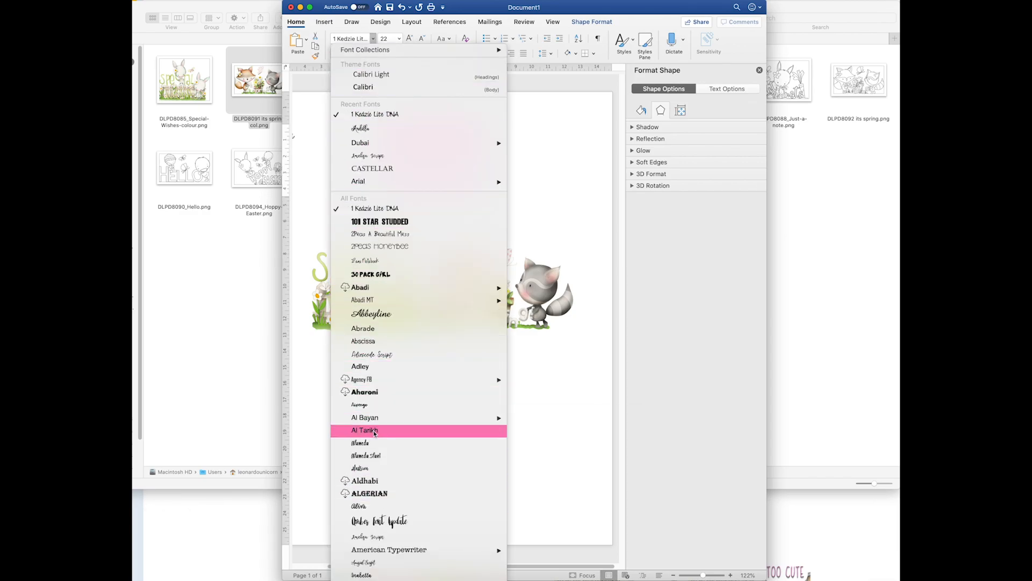
{"action": "left_click", "coordinate": [392, 355]}
Try to place the sentiment over the top of the bunny picture, and return it to the space above
{"action": "left_click_drag", "start_coordinate": [486, 213], "coordinate": [429, 290]}
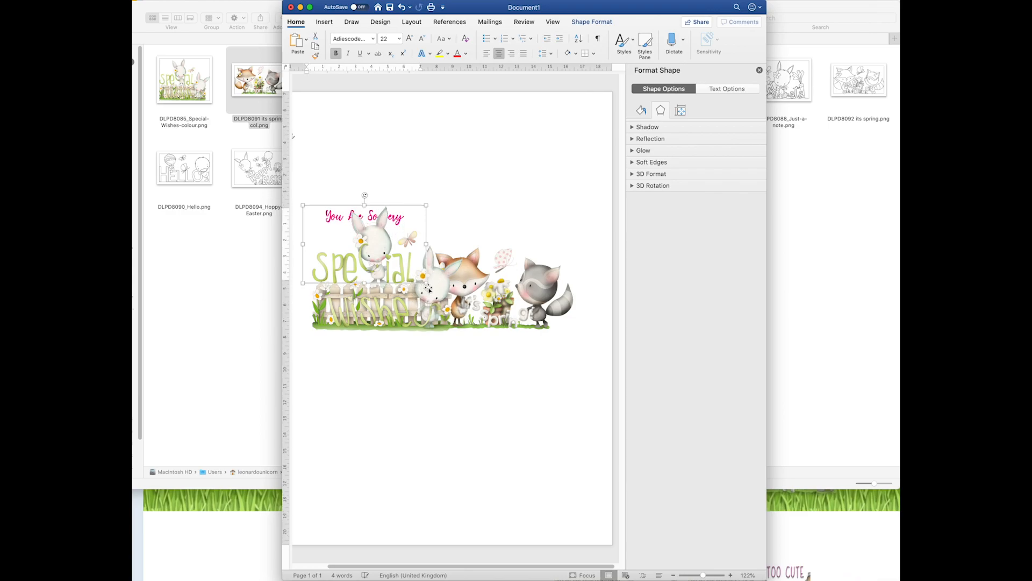
{"action": "left_click", "coordinate": [326, 217]}
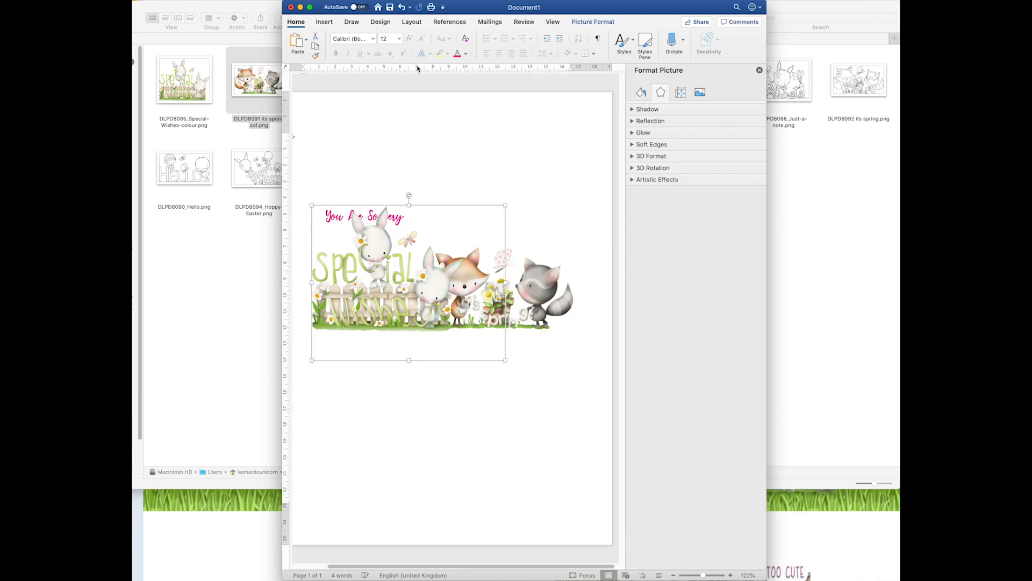
{"action": "left_click", "coordinate": [398, 41]}
{"action": "left_click", "coordinate": [394, 176]}
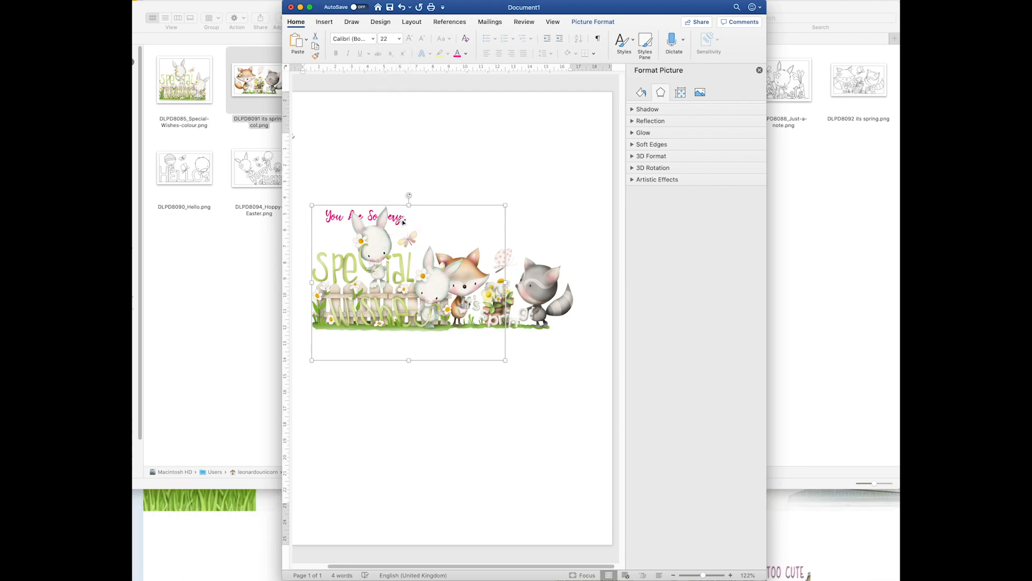
{"action": "left_click_drag", "start_coordinate": [446, 208], "coordinate": [444, 250]}
{"action": "left_click_drag", "start_coordinate": [396, 214], "coordinate": [431, 136]}
{"action": "left_click_drag", "start_coordinate": [383, 301], "coordinate": [436, 236]}
{"action": "left_click", "coordinate": [408, 120]}
{"action": "left_click", "coordinate": [413, 141]}
{"action": "left_click", "coordinate": [411, 122]}
{"action": "left_click", "coordinate": [410, 145]}
{"action": "left_click", "coordinate": [406, 175]}
{"action": "left_click", "coordinate": [423, 149]}
Set the sentiment text box's wrapping to In Front of Text and move it beside the upper bunny's ears
{"action": "right_click", "coordinate": [430, 154]}
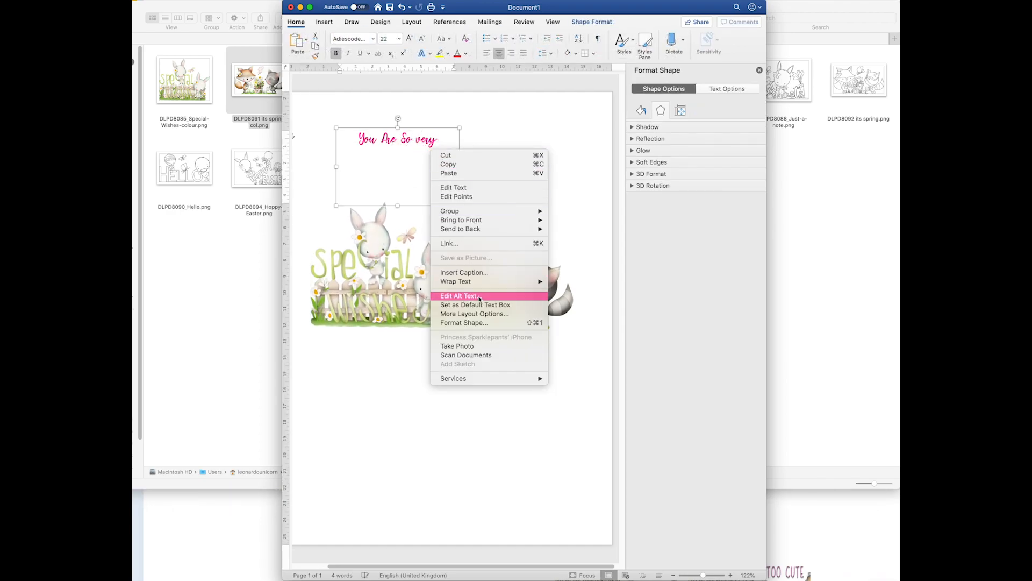
{"action": "mouse_move", "coordinate": [484, 282]}
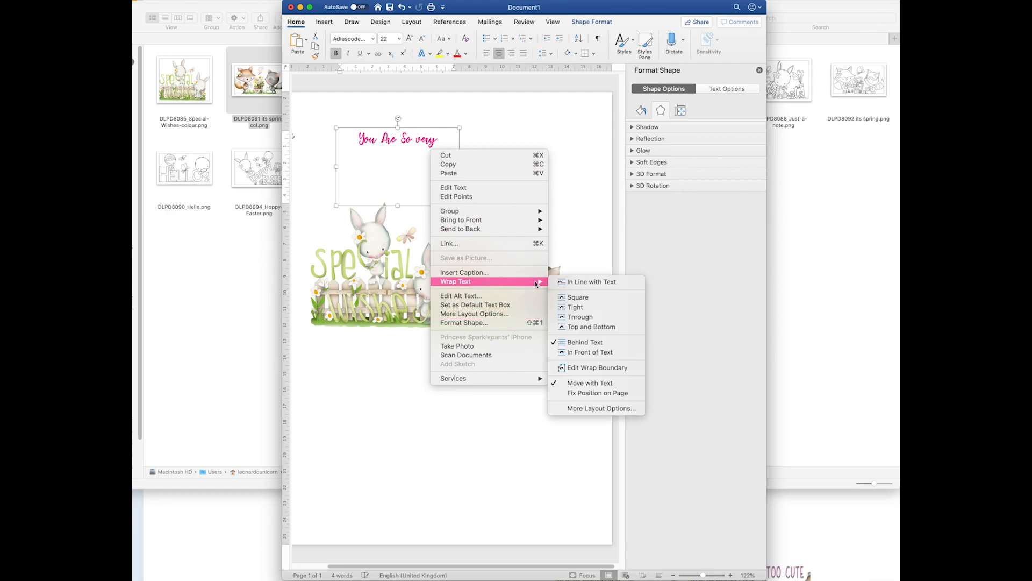
{"action": "left_click", "coordinate": [588, 354]}
{"action": "left_click_drag", "start_coordinate": [439, 151], "coordinate": [397, 221]}
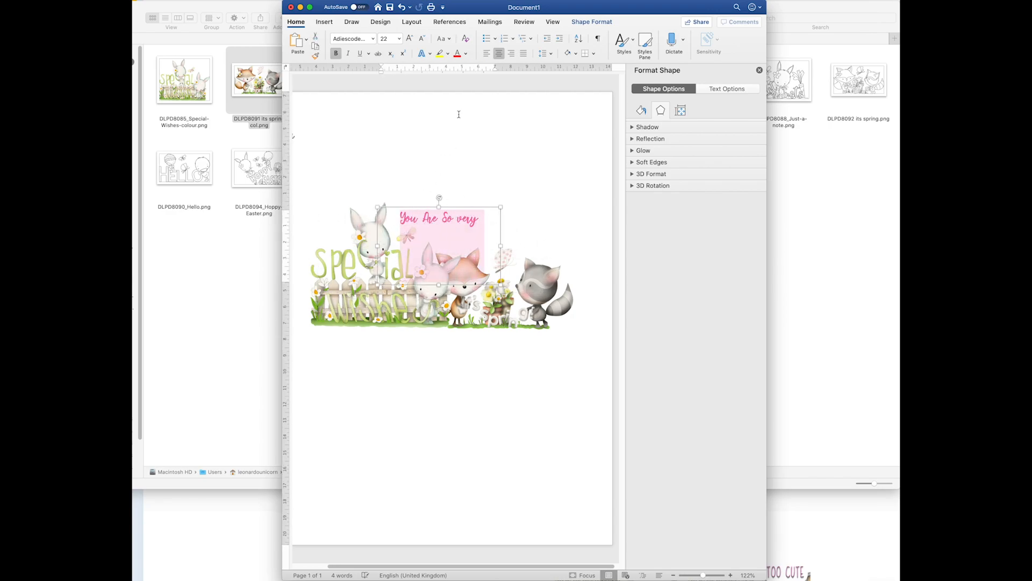
Enlarge the sentiment to 48 pt and widen its text box so the words fit on one line above the fox and raccoon
{"action": "left_click", "coordinate": [410, 39]}
{"action": "left_click", "coordinate": [409, 38]}
{"action": "left_click", "coordinate": [410, 39]}
{"action": "left_click", "coordinate": [410, 39]}
{"action": "left_click", "coordinate": [409, 39]}
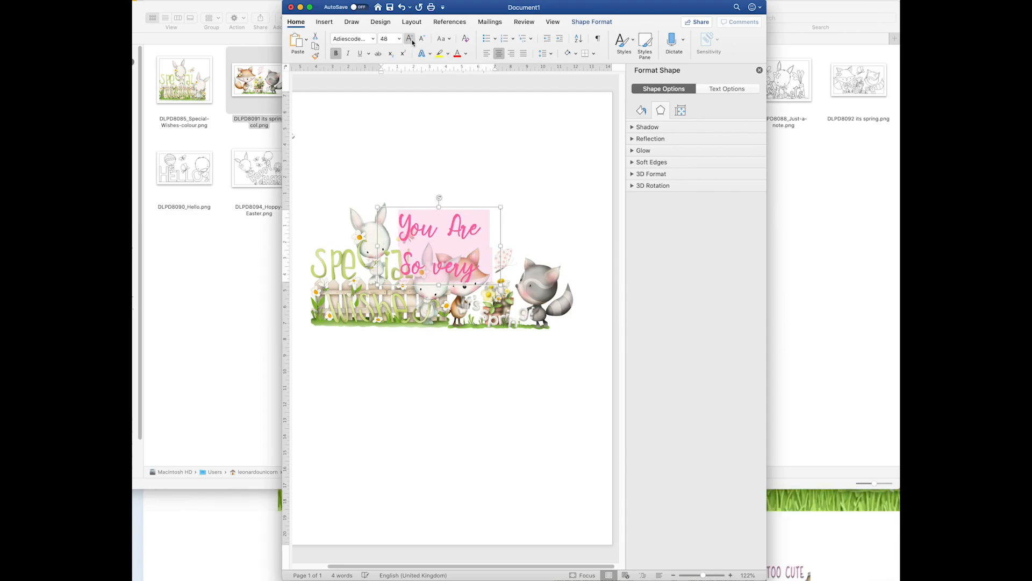
{"action": "left_click_drag", "start_coordinate": [501, 285], "coordinate": [574, 280]}
{"action": "mouse_move", "coordinate": [377, 280]}
{"action": "left_mouse_down"}
{"action": "mouse_move", "coordinate": [424, 279]}
{"action": "mouse_move", "coordinate": [392, 283]}
{"action": "left_mouse_up"}
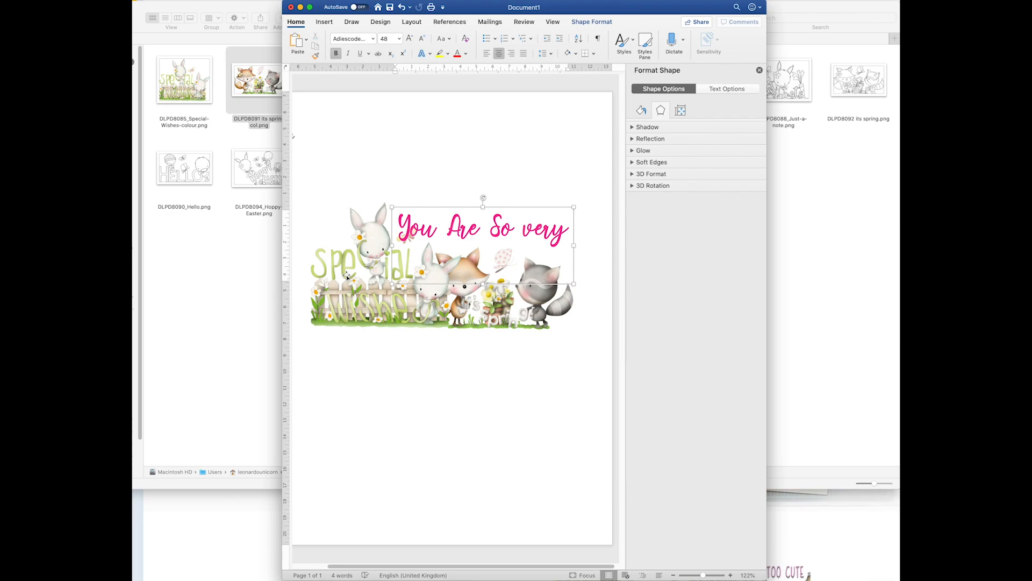
{"action": "left_click", "coordinate": [552, 351]}
{"action": "left_click", "coordinate": [484, 316]}
{"action": "left_click", "coordinate": [394, 293], "text": "shift"}
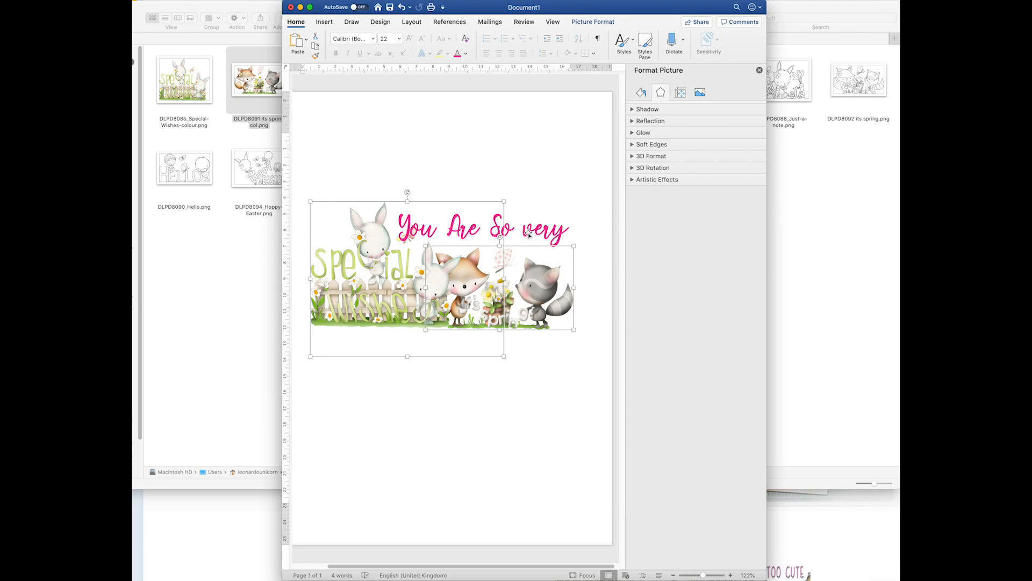
{"action": "key", "text": "super+alt+g"}
{"action": "left_click", "coordinate": [548, 312]}
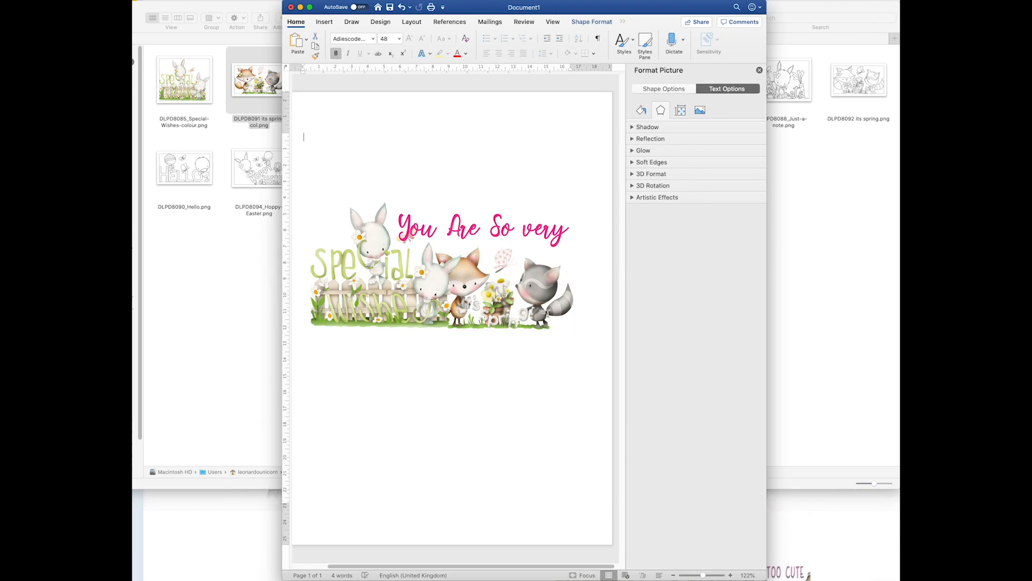
Shift both pictures and the sentiment text box slightly to the right together and group them into one object
{"action": "left_click", "coordinate": [537, 304]}
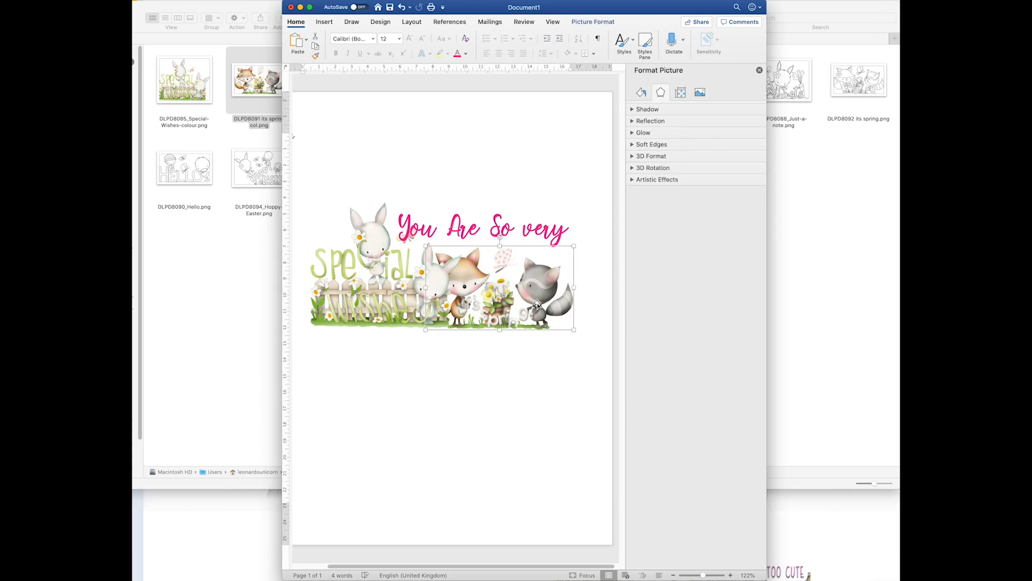
{"action": "left_click", "coordinate": [392, 296], "text": "shift"}
{"action": "left_click", "coordinate": [516, 238], "text": "shift"}
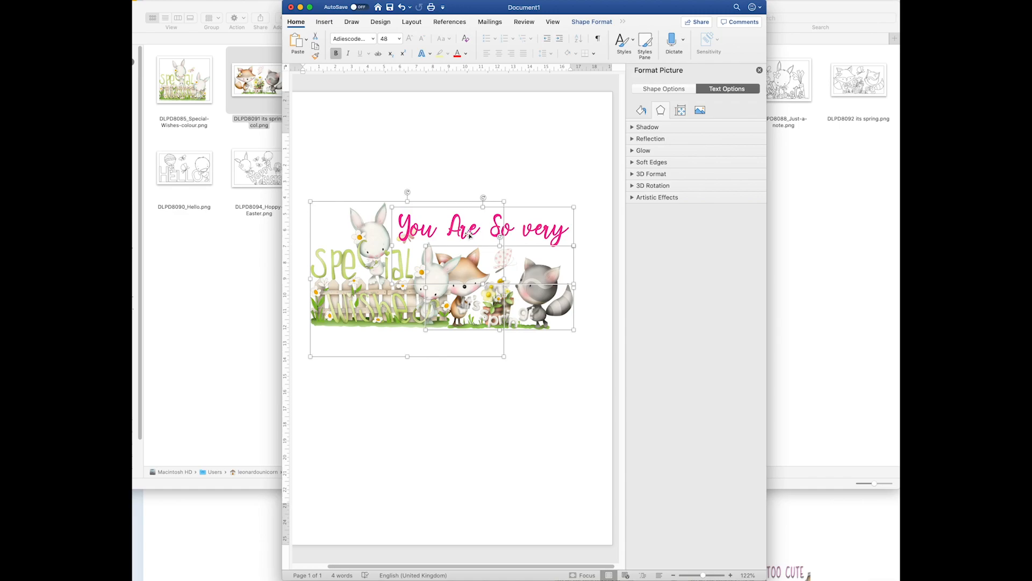
{"action": "mouse_move", "coordinate": [475, 290]}
{"action": "left_mouse_down"}
{"action": "mouse_move", "coordinate": [480, 218]}
{"action": "mouse_move", "coordinate": [479, 290]}
{"action": "left_mouse_up"}
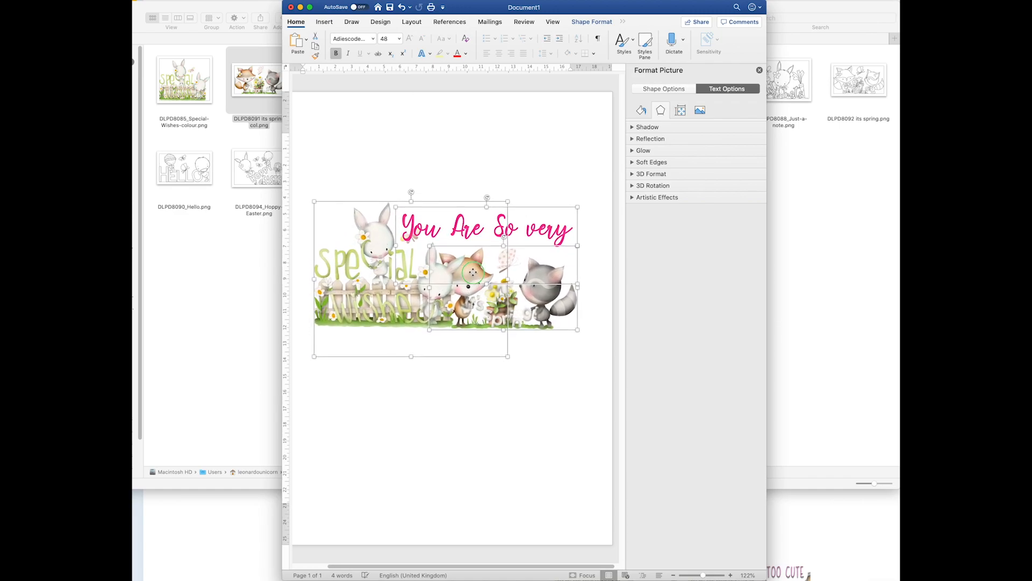
{"action": "right_click", "coordinate": [473, 271]}
{"action": "mouse_move", "coordinate": [520, 309]}
{"action": "left_click", "coordinate": [610, 310]}
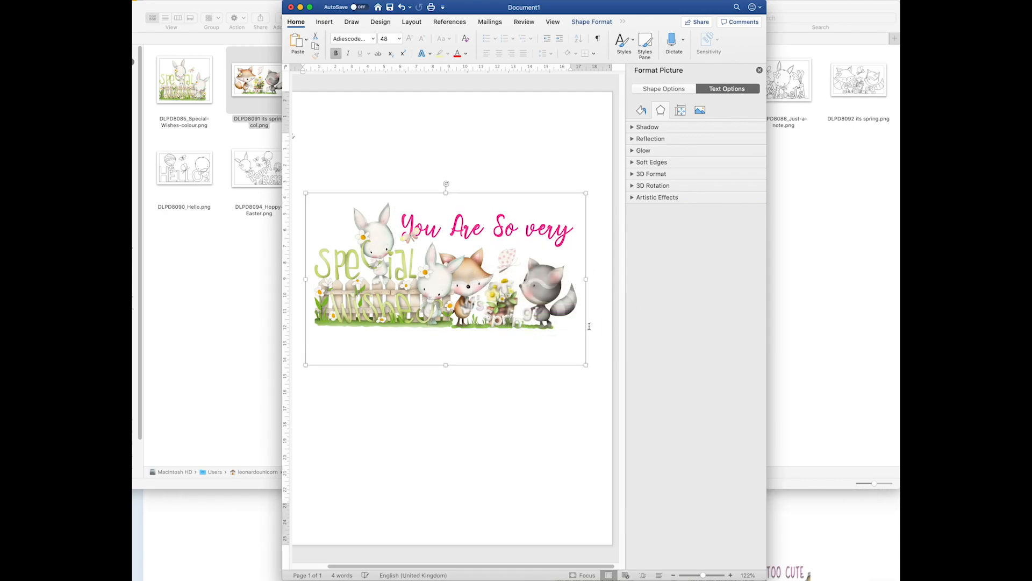
Move the grouped design up the page and enlarge it slightly
{"action": "left_click_drag", "start_coordinate": [565, 365], "coordinate": [530, 284]}
{"action": "left_click_drag", "start_coordinate": [468, 253], "coordinate": [593, 329]}
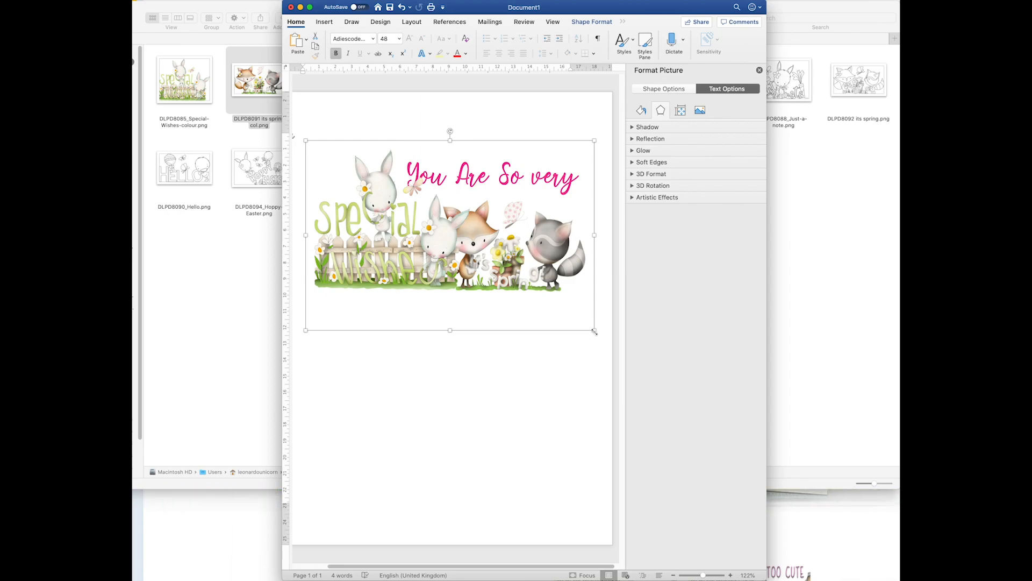
Reduce the sentiment inside the group to 28 pt and reselect the whole group
{"action": "left_click", "coordinate": [465, 179]}
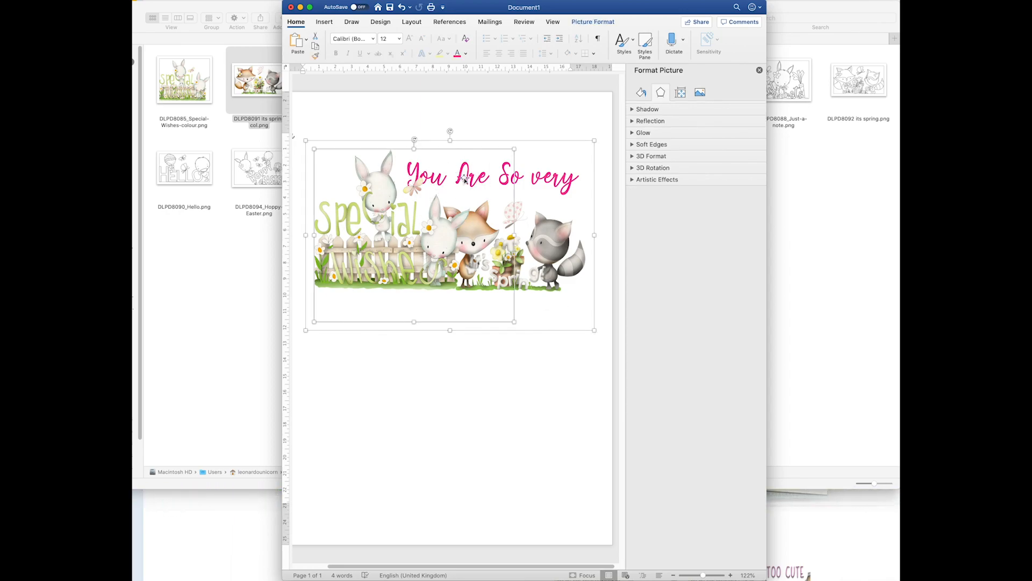
{"action": "left_click", "coordinate": [524, 178]}
{"action": "left_click", "coordinate": [458, 179]}
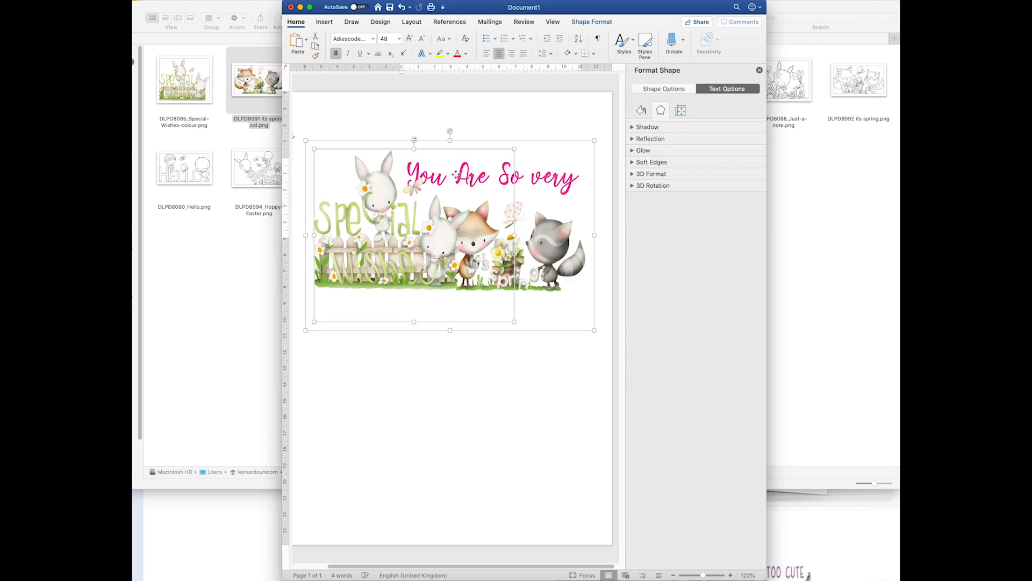
{"action": "left_click", "coordinate": [498, 185]}
{"action": "left_click", "coordinate": [422, 38]}
{"action": "left_click", "coordinate": [422, 39]}
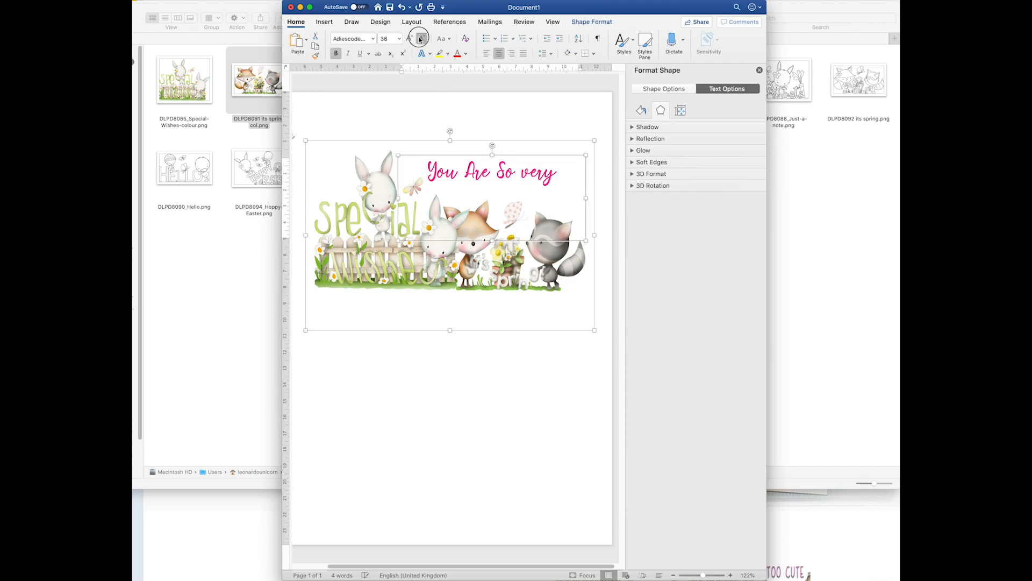
{"action": "left_click", "coordinate": [421, 39]}
{"action": "left_click", "coordinate": [422, 38]}
{"action": "left_click", "coordinate": [421, 38]}
{"action": "left_click", "coordinate": [556, 279]}
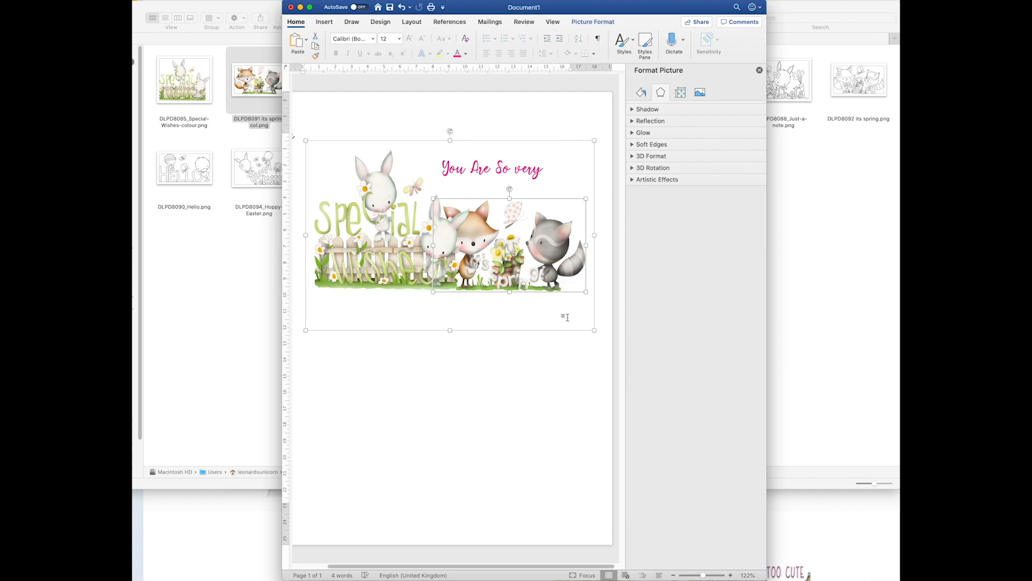
{"action": "left_click", "coordinate": [568, 329]}
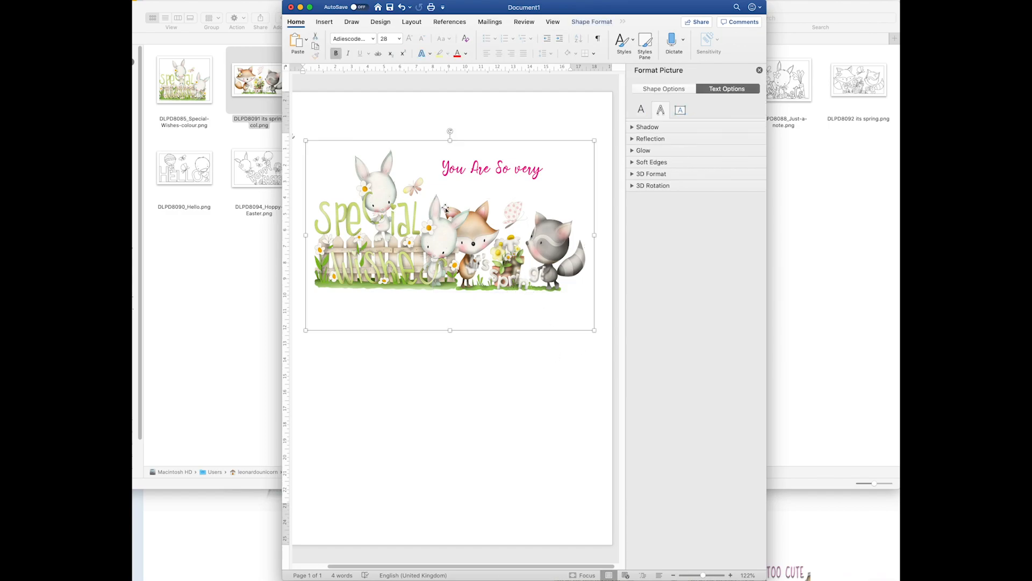
Resize the grouped design from its corner to make it slightly wider and shorter
{"action": "left_click_drag", "start_coordinate": [594, 331], "coordinate": [589, 311]}
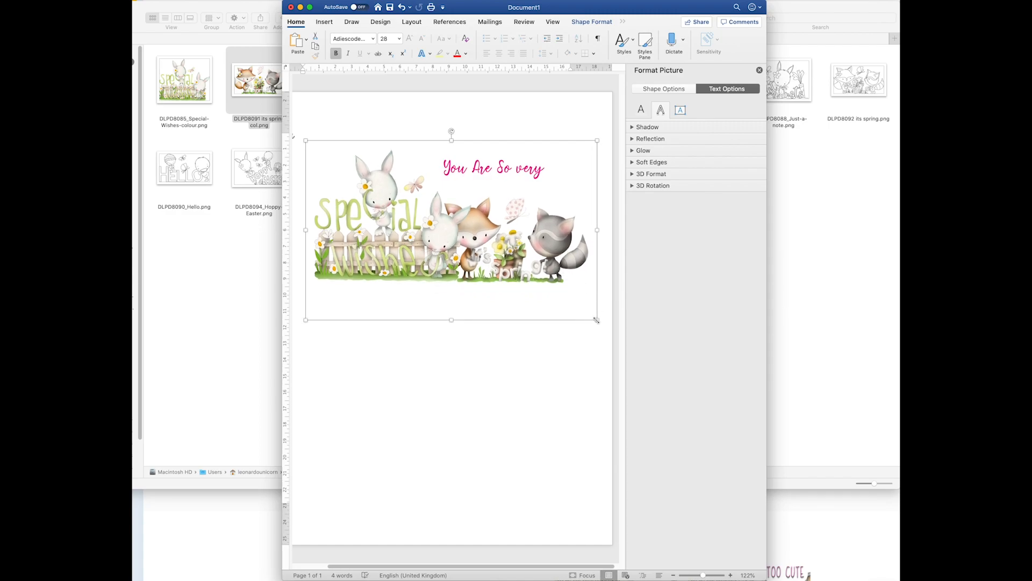
{"action": "mouse_move", "coordinate": [599, 320]}
{"action": "left_mouse_down"}
{"action": "mouse_move", "coordinate": [433, 224]}
{"action": "mouse_move", "coordinate": [582, 312]}
{"action": "left_mouse_up"}
{"action": "left_click", "coordinate": [537, 336]}
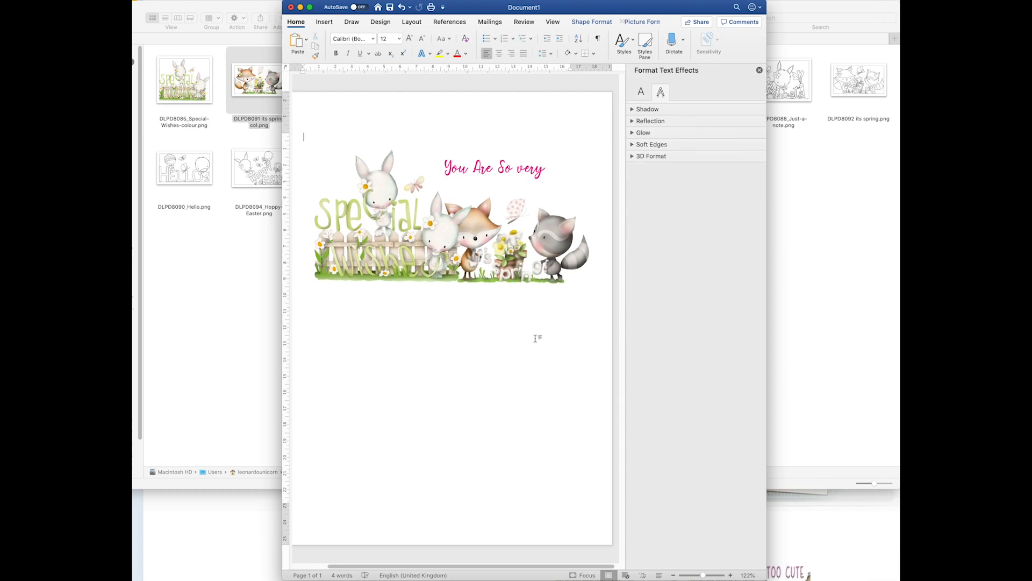
{"action": "left_click", "coordinate": [413, 250]}
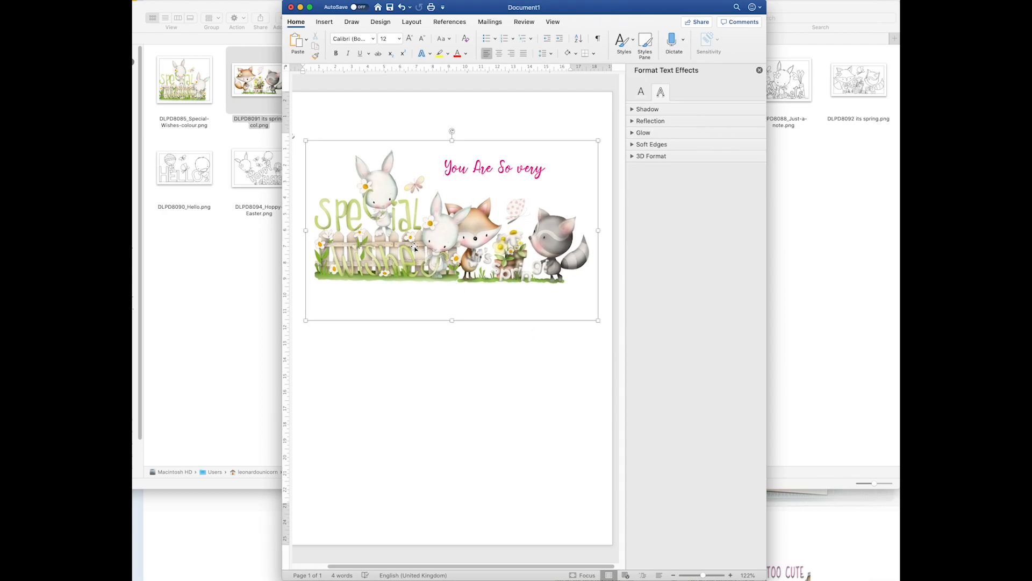
{"action": "left_click", "coordinate": [598, 321]}
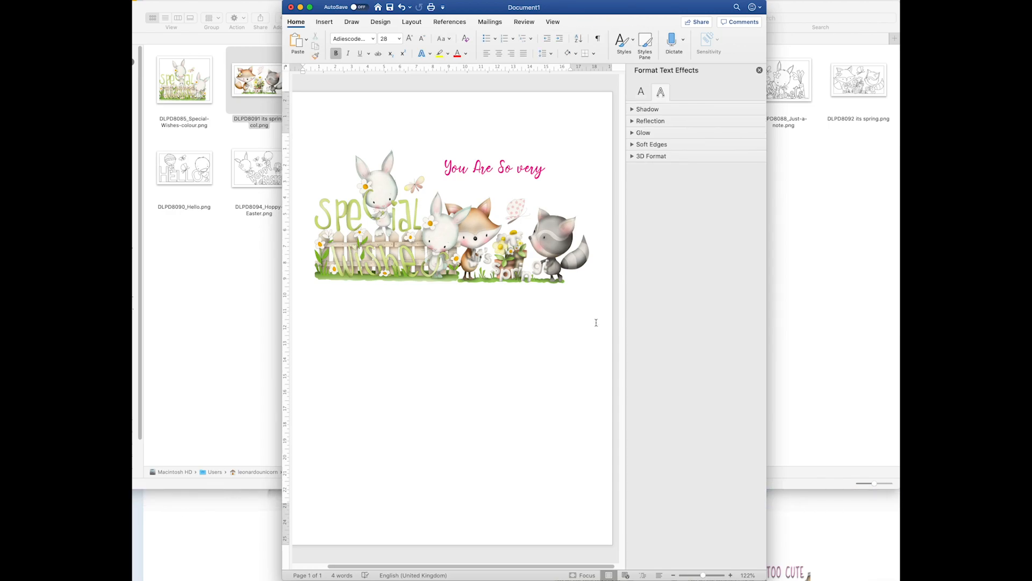
Shrink the grouped design to a little over half its width and move it up to the page's upper-left margin
{"action": "left_click", "coordinate": [567, 271]}
{"action": "left_click_drag", "start_coordinate": [598, 323], "coordinate": [448, 237]}
{"action": "left_click", "coordinate": [442, 270]}
{"action": "left_click", "coordinate": [416, 212]}
{"action": "left_click_drag", "start_coordinate": [401, 207], "coordinate": [398, 188]}
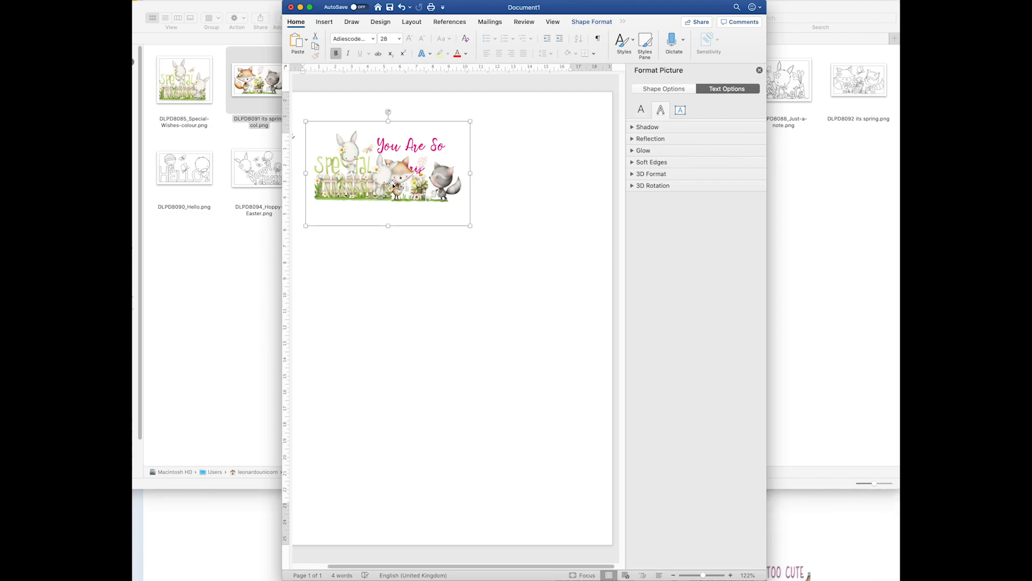
Copy the grouped design, paste it and place the copy directly below the original
{"action": "right_click", "coordinate": [398, 178]}
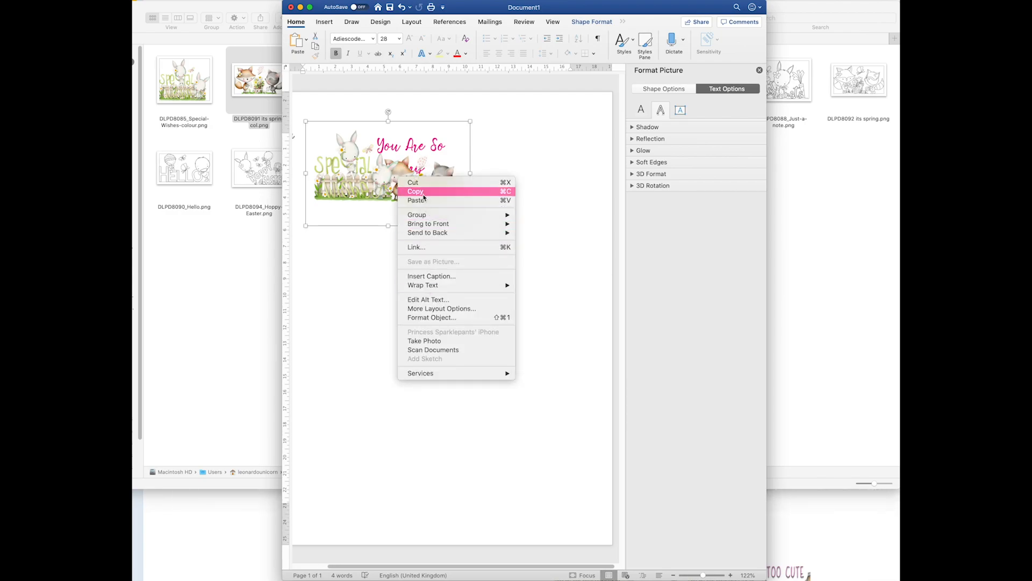
{"action": "left_click", "coordinate": [369, 250]}
{"action": "right_click", "coordinate": [366, 251]}
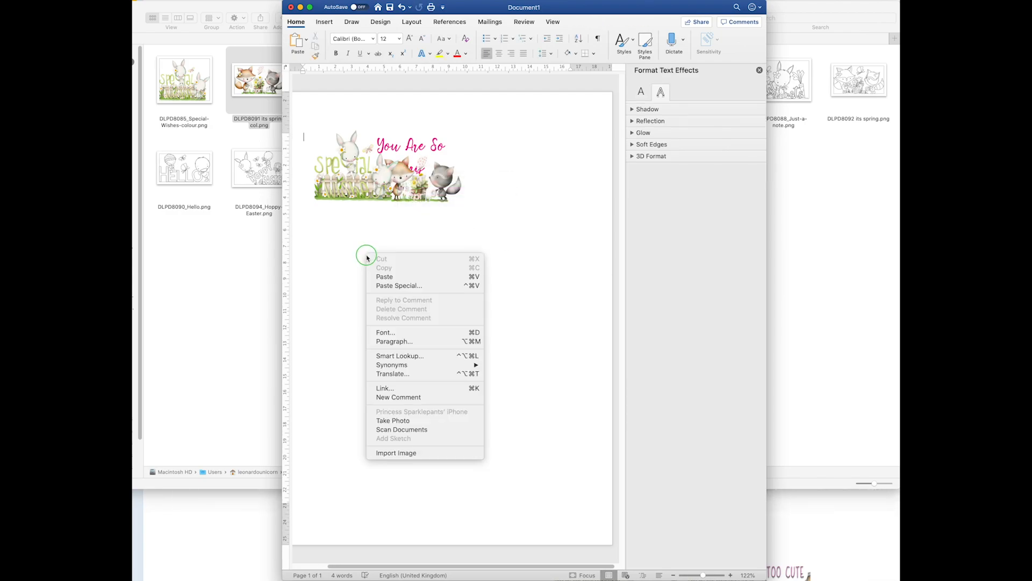
{"action": "left_click", "coordinate": [388, 282]}
{"action": "left_click_drag", "start_coordinate": [401, 187], "coordinate": [401, 275]}
Paste another copy of the grouped design and place it below the second one, aligned in the same column
{"action": "left_click", "coordinate": [387, 346]}
{"action": "right_click", "coordinate": [385, 342]}
{"action": "left_click", "coordinate": [397, 369]}
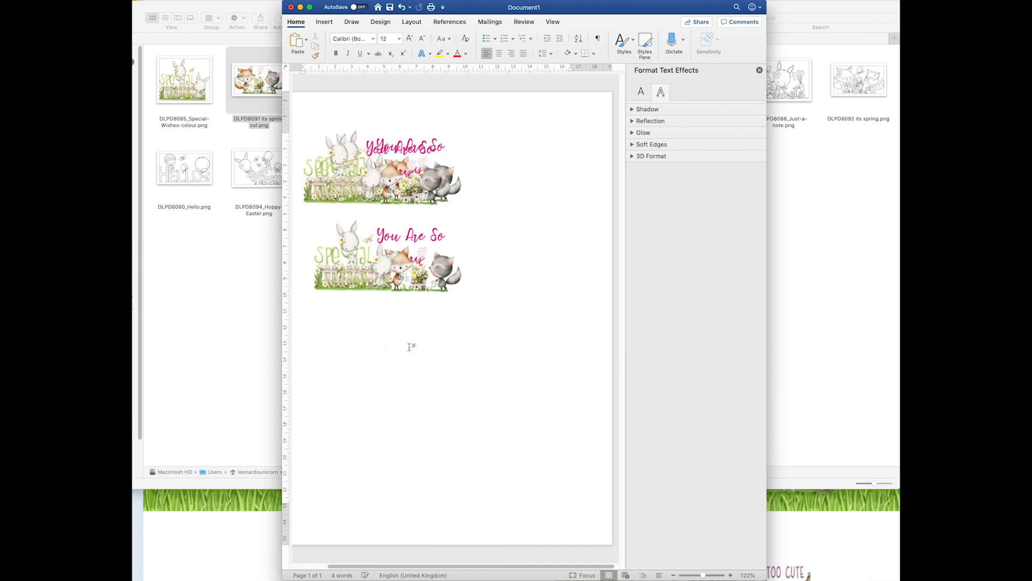
{"action": "left_click_drag", "start_coordinate": [396, 186], "coordinate": [401, 360]}
Add a fourth copy of the grouped design at the bottom of the column and adjust the top design's position
{"action": "right_click", "coordinate": [400, 355]}
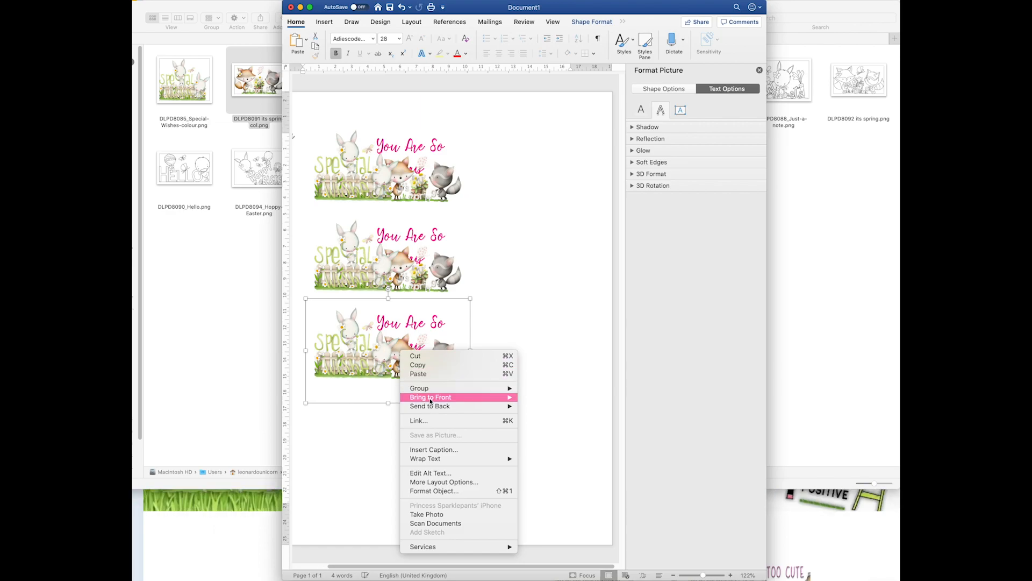
{"action": "left_click", "coordinate": [425, 361]}
{"action": "left_click", "coordinate": [398, 440]}
{"action": "right_click", "coordinate": [399, 438]}
{"action": "left_click", "coordinate": [419, 427]}
{"action": "left_click_drag", "start_coordinate": [382, 174], "coordinate": [427, 200]}
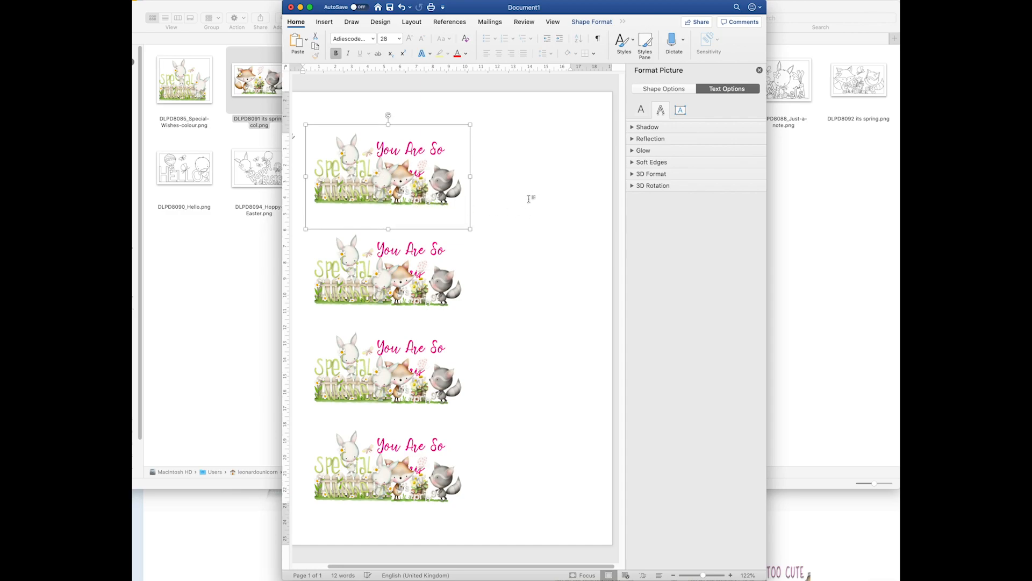
{"action": "left_click", "coordinate": [528, 197]}
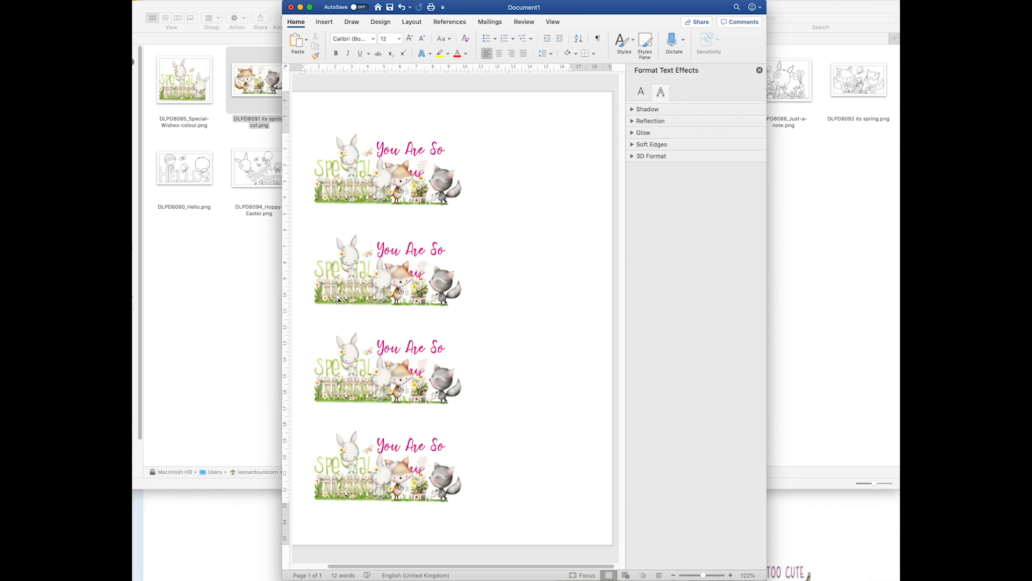
Delete the three lower copies and enlarge the remaining grouped design to about 16.4 cm wide by 9.7 cm high
{"action": "left_click", "coordinate": [394, 484]}
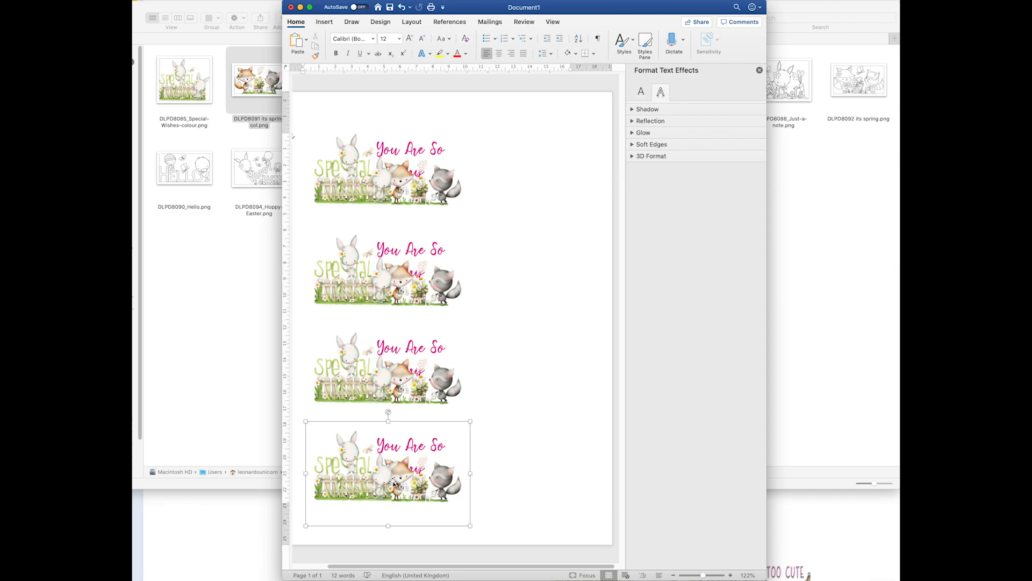
{"action": "key", "text": "BackSpace"}
{"action": "key", "text": "BackSpace"}
{"action": "key", "text": "BackSpace"}
{"action": "key", "text": "BackSpace"}
{"action": "key", "text": "BackSpace"}
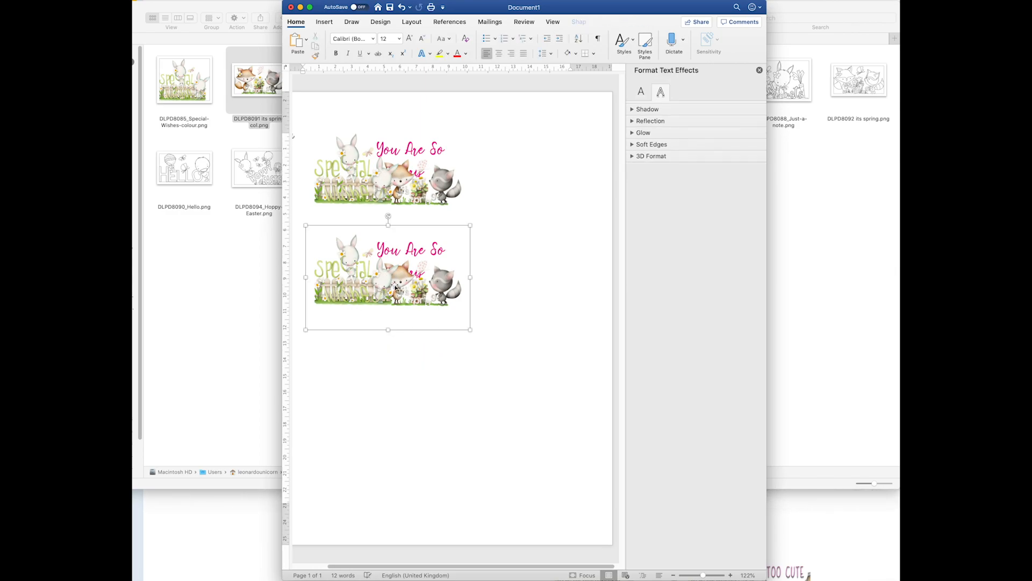
{"action": "left_click", "coordinate": [399, 192]}
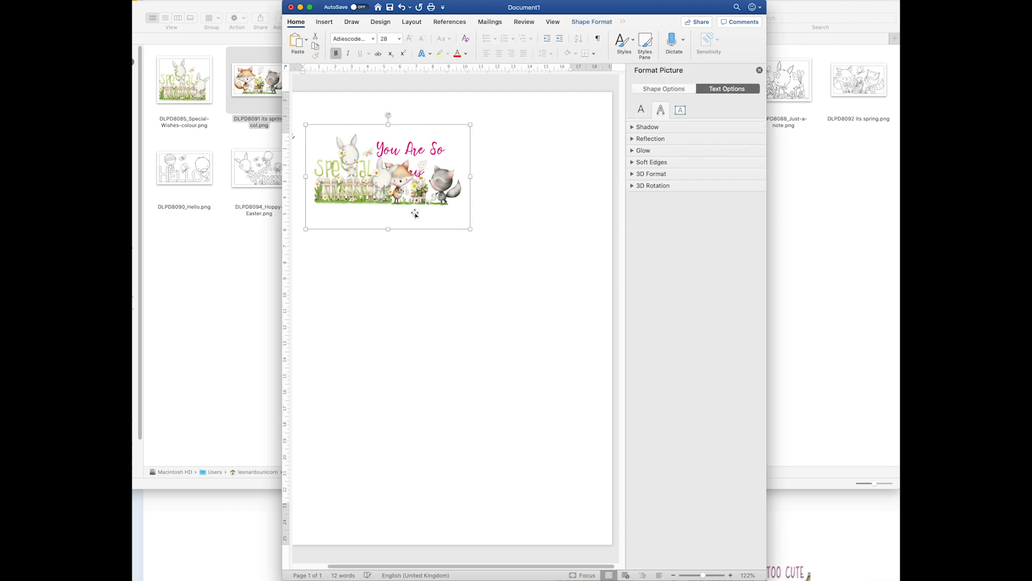
{"action": "left_click_drag", "start_coordinate": [471, 228], "coordinate": [589, 299]}
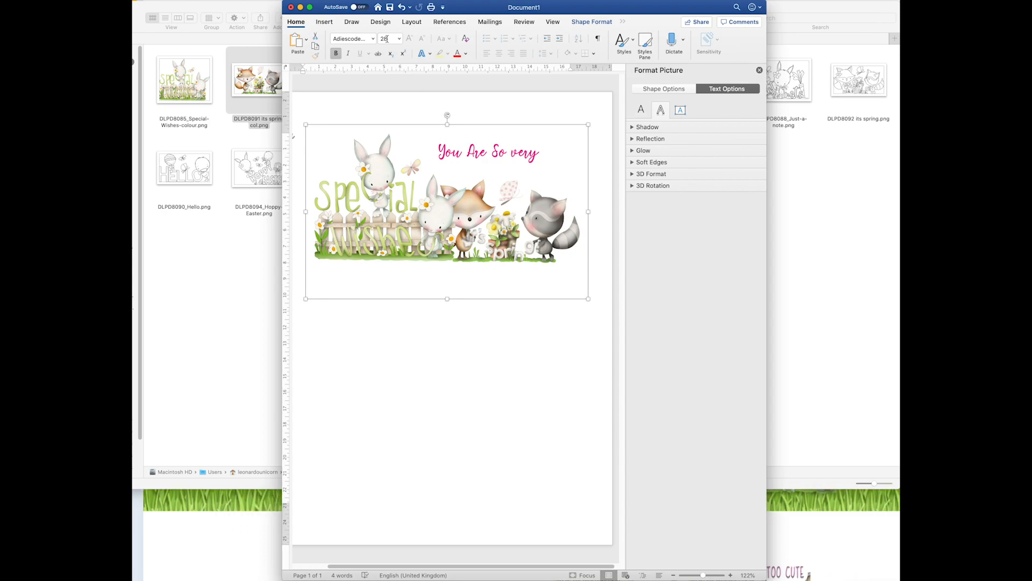
{"action": "left_click", "coordinate": [353, 21]}
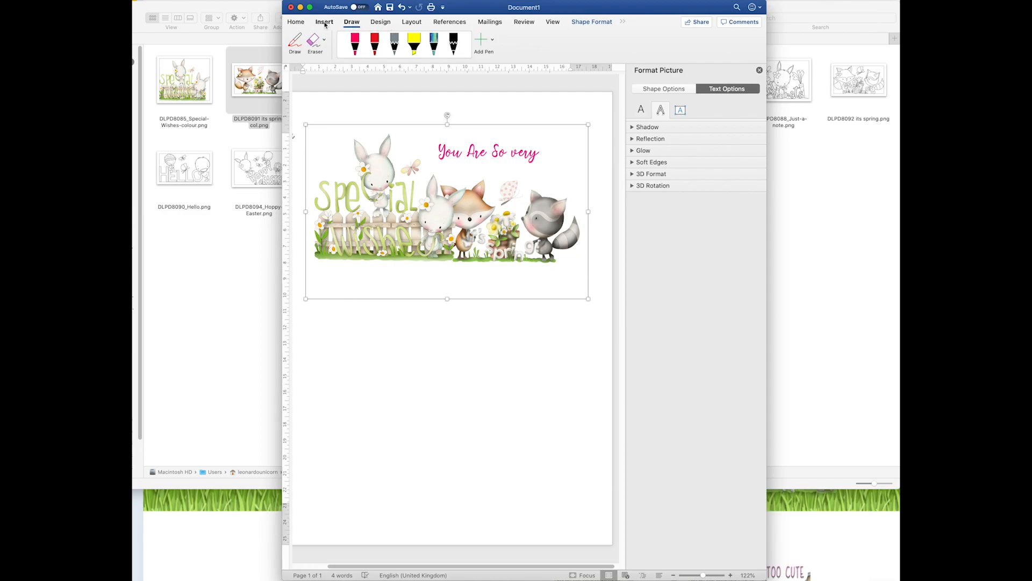
{"action": "left_click", "coordinate": [296, 22]}
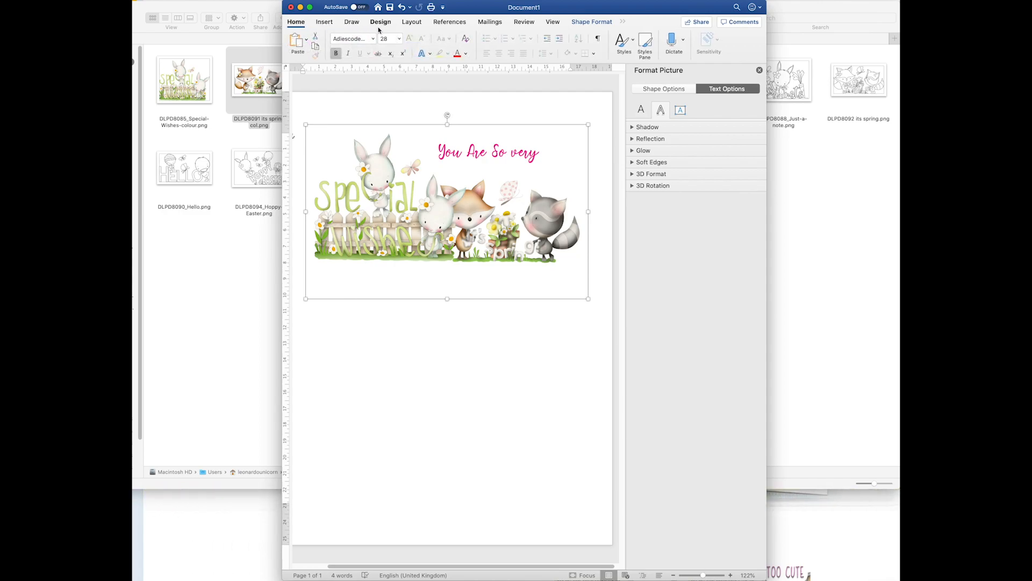
{"action": "left_click", "coordinate": [631, 44]}
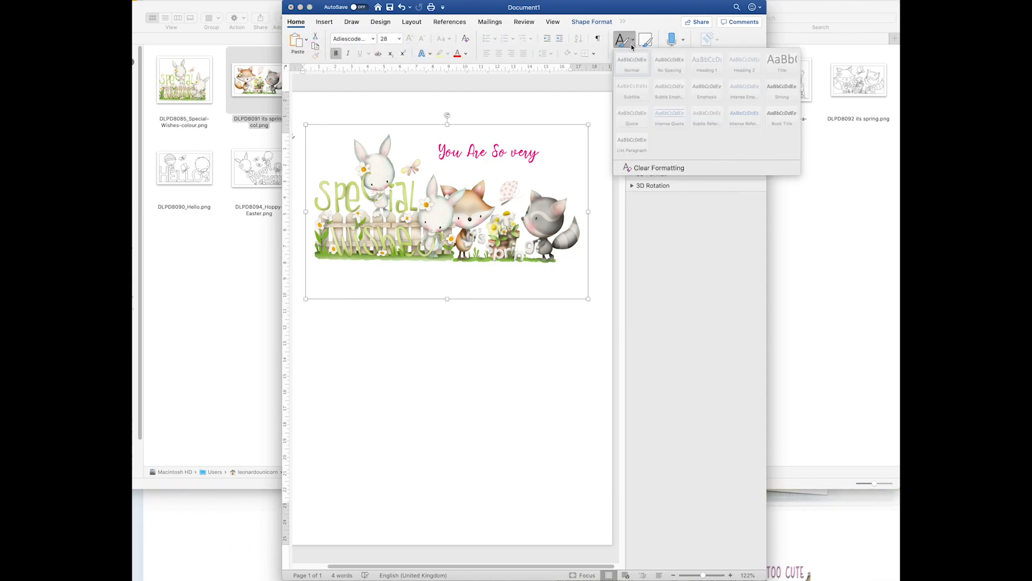
{"action": "left_click", "coordinate": [364, 117]}
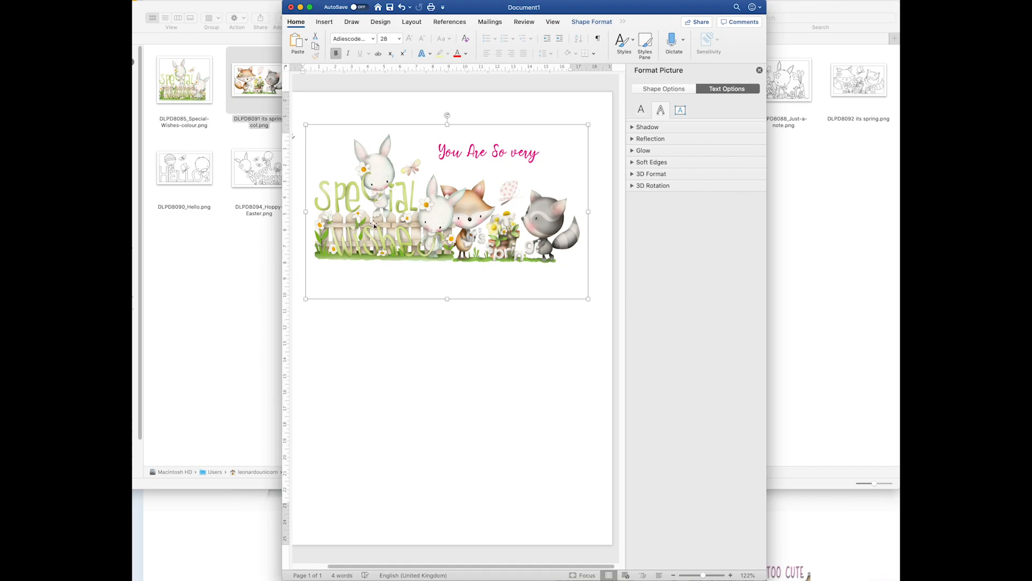
{"action": "left_click", "coordinate": [382, 23]}
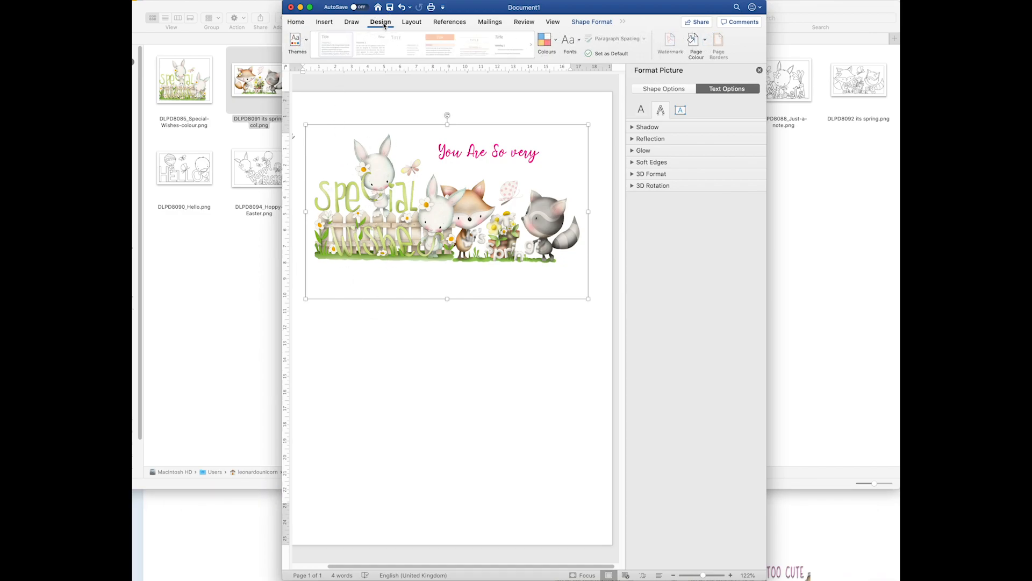
{"action": "left_click", "coordinate": [412, 22]}
{"action": "left_click", "coordinate": [378, 23]}
{"action": "left_click", "coordinate": [351, 23]}
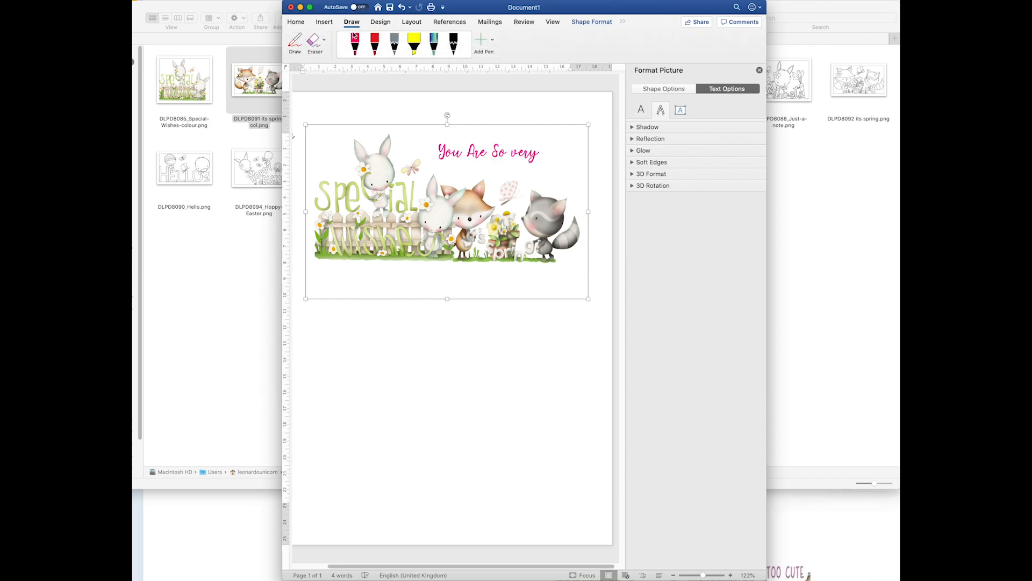
{"action": "left_click", "coordinate": [325, 39]}
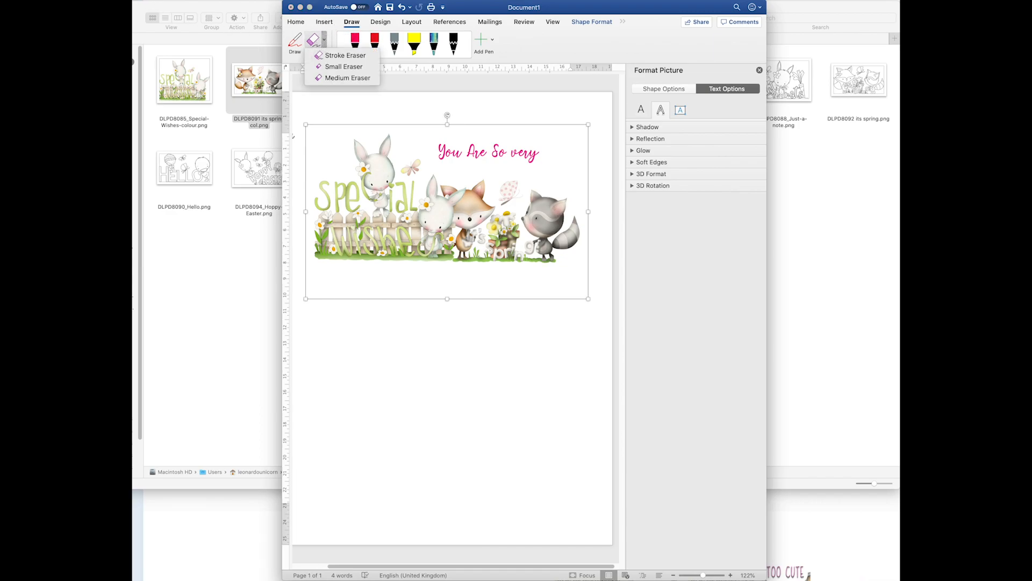
Draw a rounded rectangle about 18.2 cm wide by 12.2 cm high covering the whole grouped design
{"action": "left_click", "coordinate": [64, 0]}
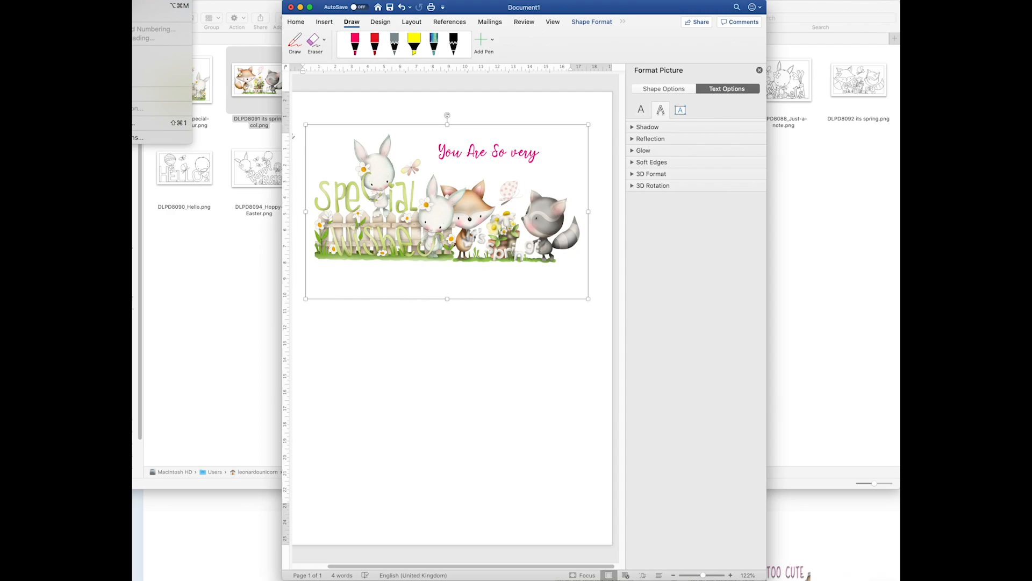
{"action": "mouse_move", "coordinate": [108, 0]}
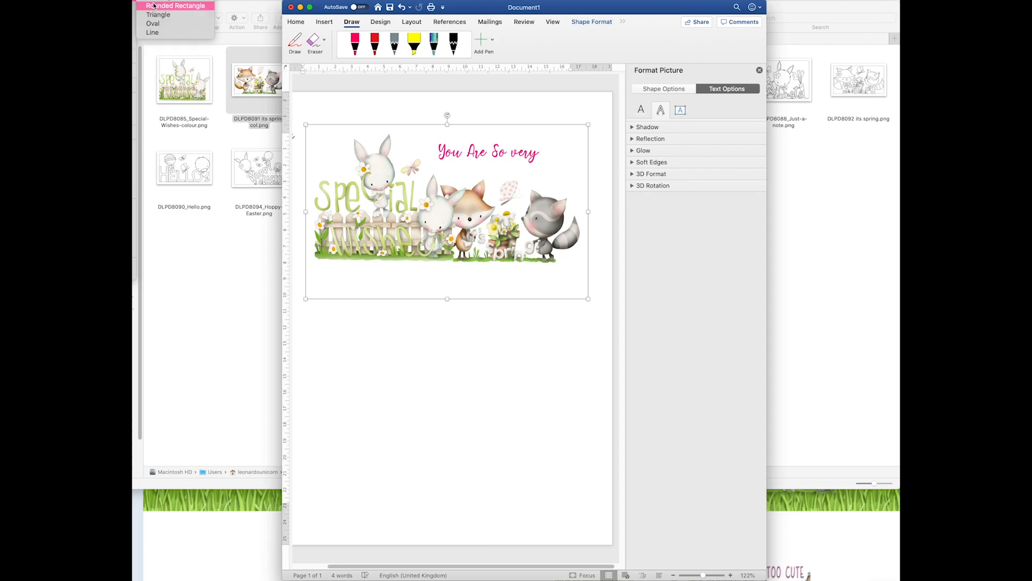
{"action": "left_click", "coordinate": [161, 5]}
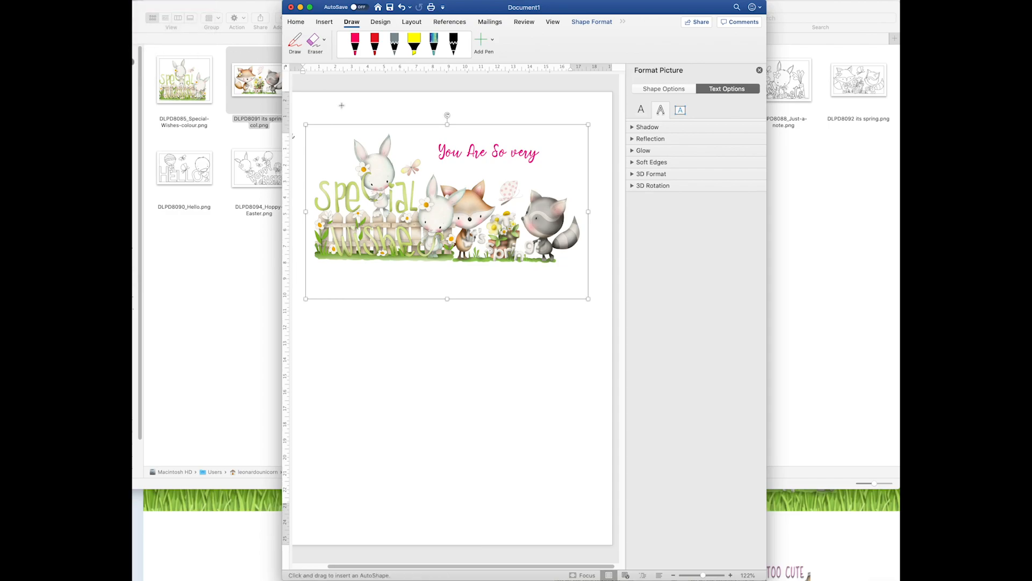
{"action": "left_click_drag", "start_coordinate": [300, 115], "coordinate": [597, 313]}
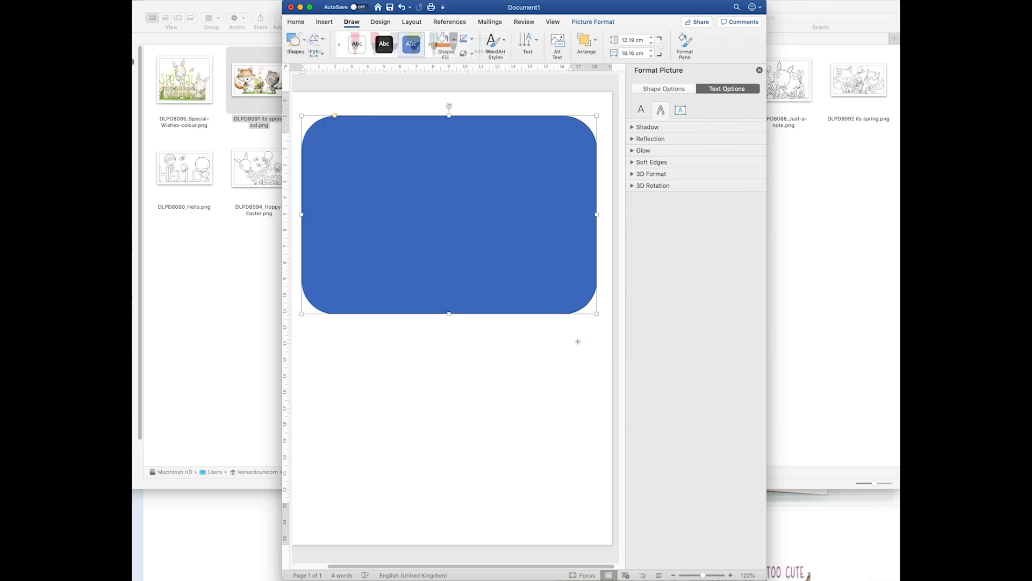
Send the rounded rectangle to the back and move the grouped design down toward the rectangle's lower edge
{"action": "right_click", "coordinate": [496, 221]}
{"action": "mouse_move", "coordinate": [542, 301]}
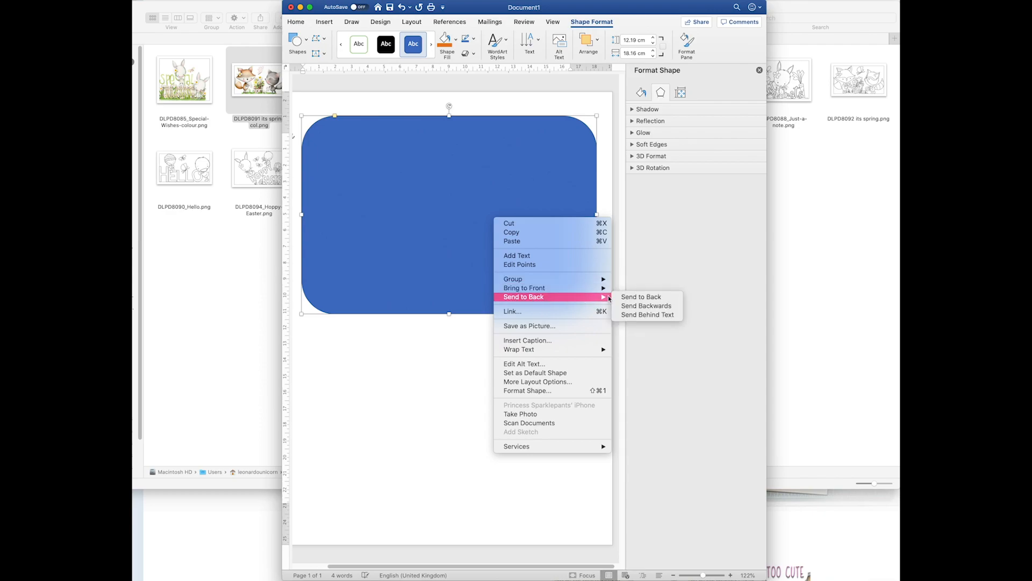
{"action": "left_click", "coordinate": [646, 299]}
{"action": "left_click_drag", "start_coordinate": [450, 224], "coordinate": [452, 265]}
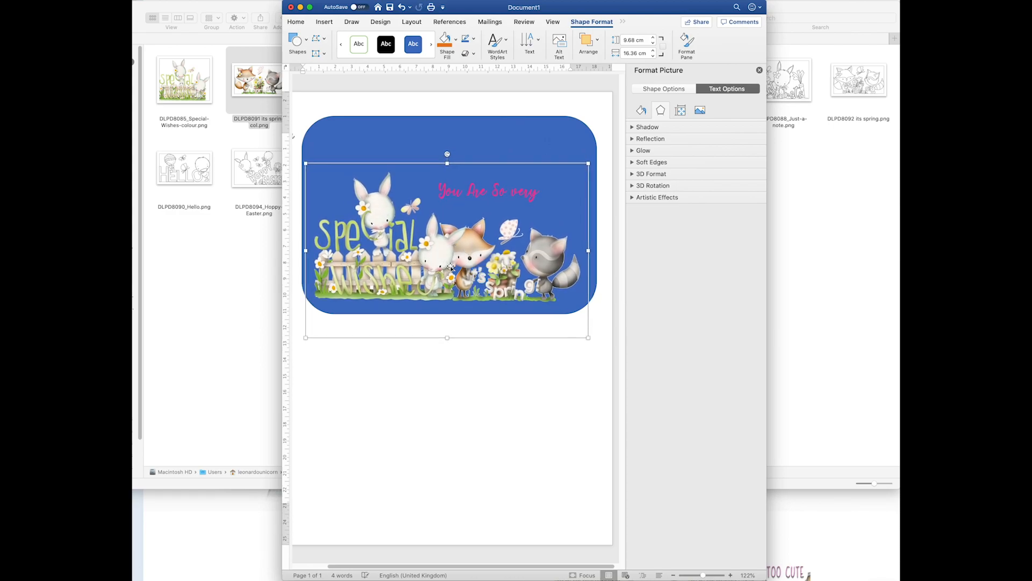
{"action": "left_click", "coordinate": [428, 487]}
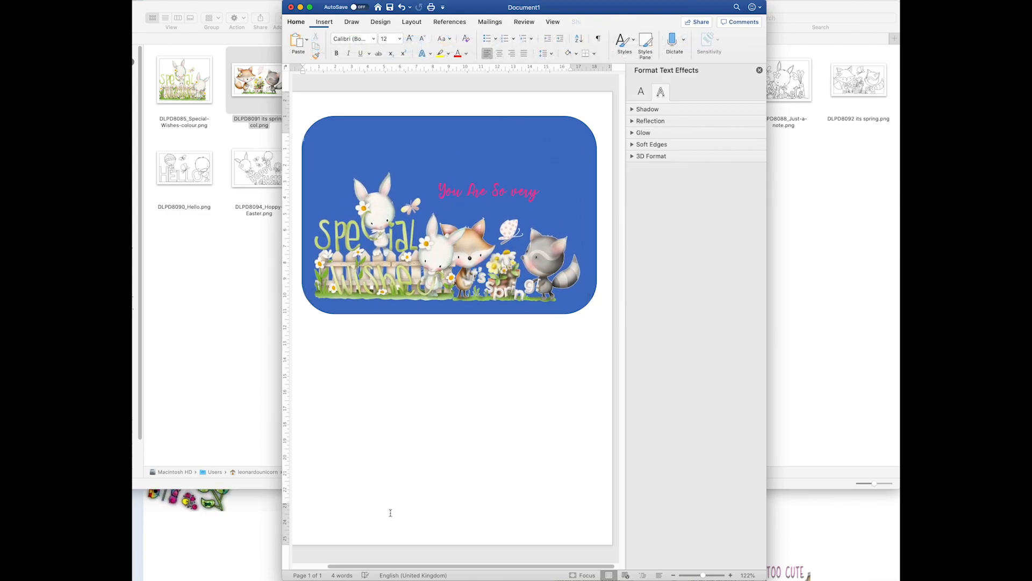